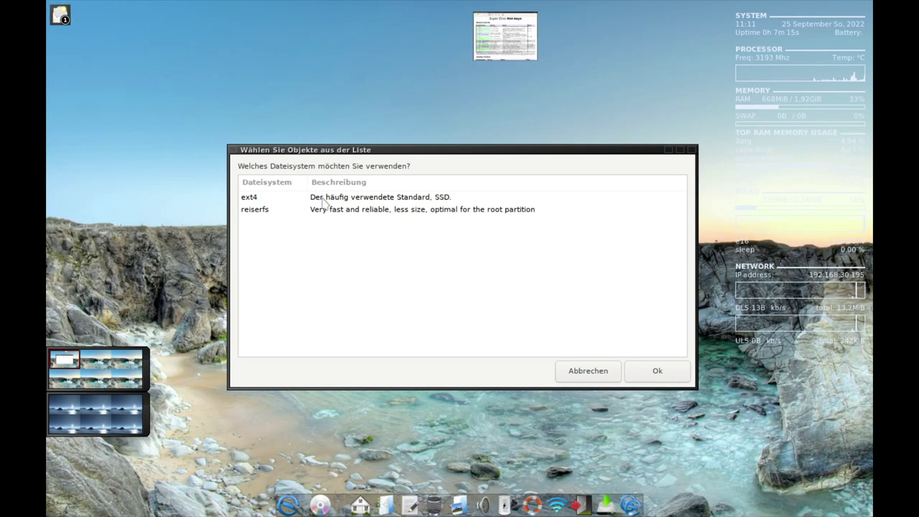
Choose ext4 as the installation filesystem and decline hard-disk encryption.
click(328, 199)
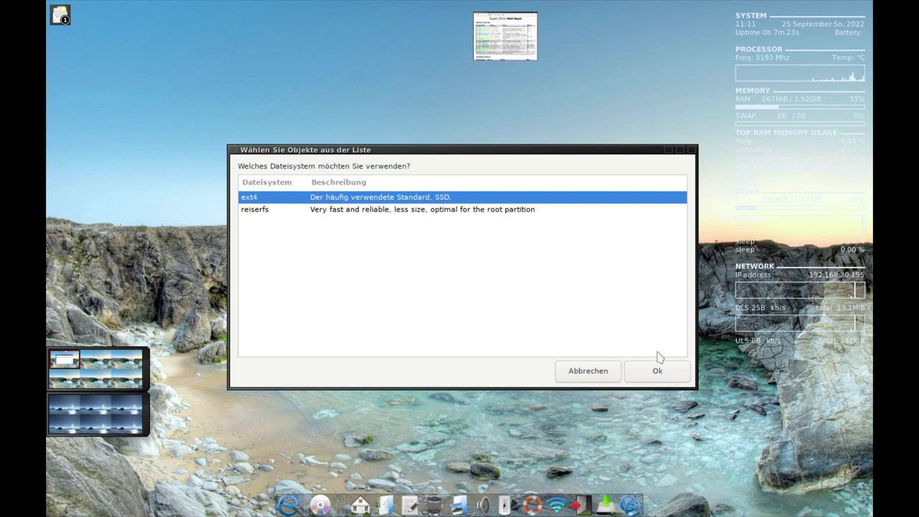
click(659, 374)
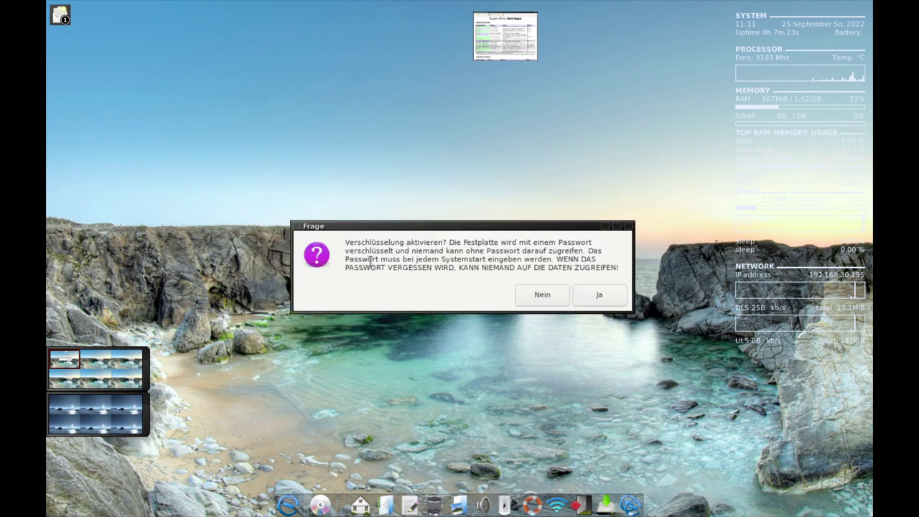
click(540, 298)
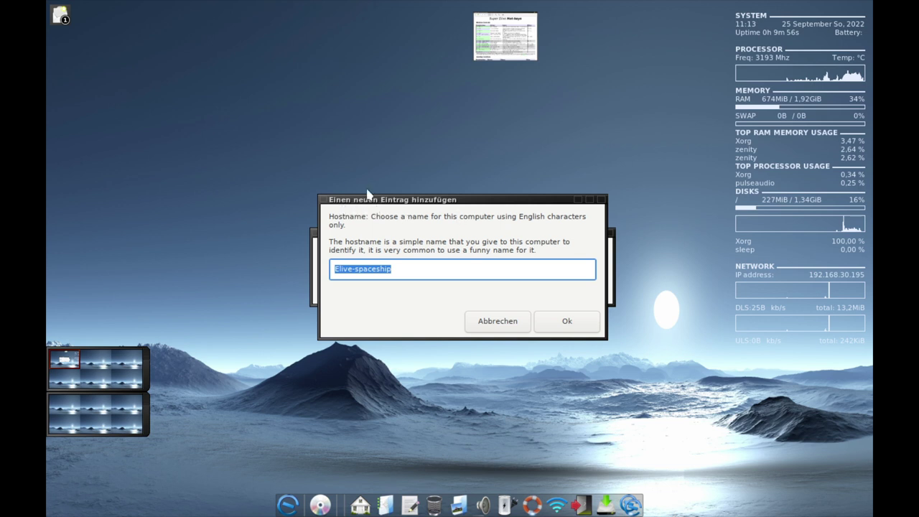
Accept the suggested hostname Elive-spaceship.
triple_click(421, 270)
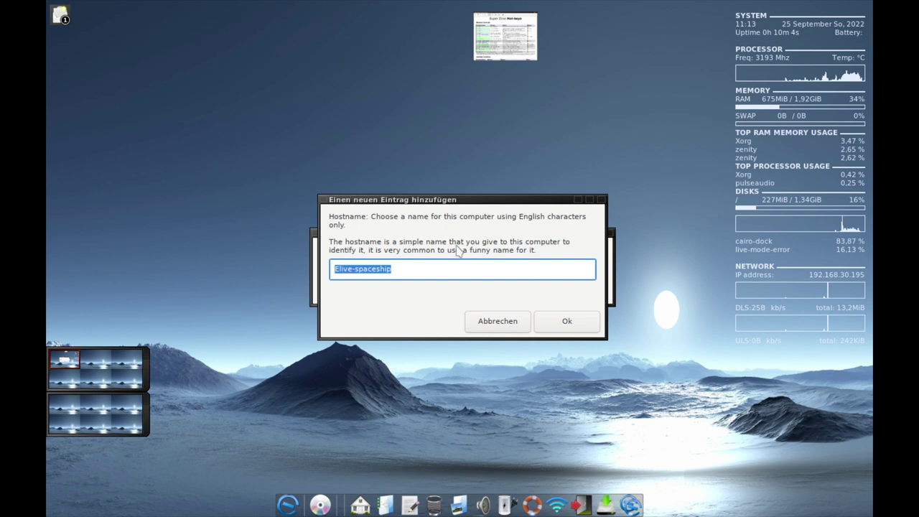
click(570, 322)
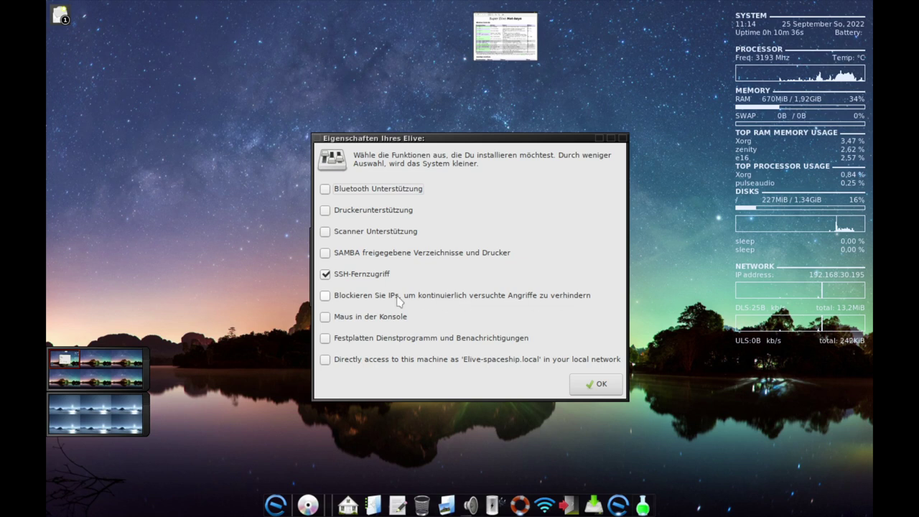
Enable IP blocking against repeated attacks and console mouse support, then confirm the system features.
click(329, 295)
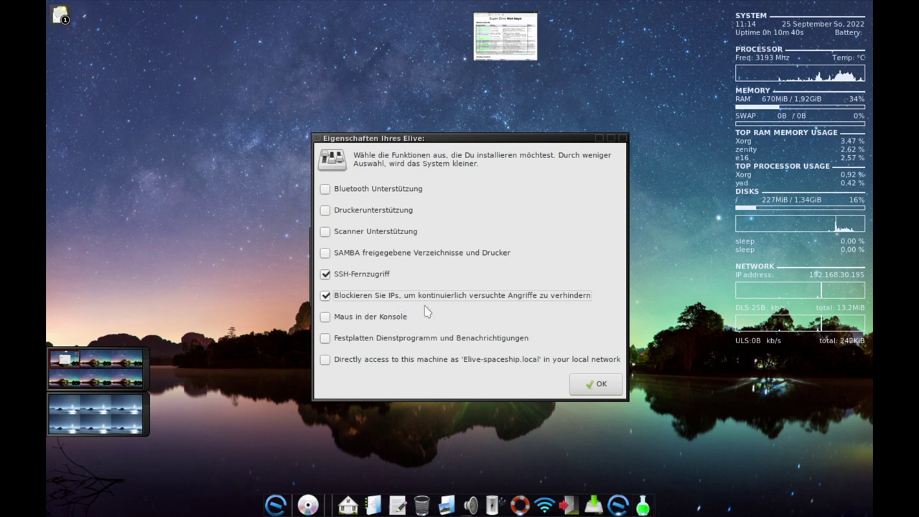
click(326, 319)
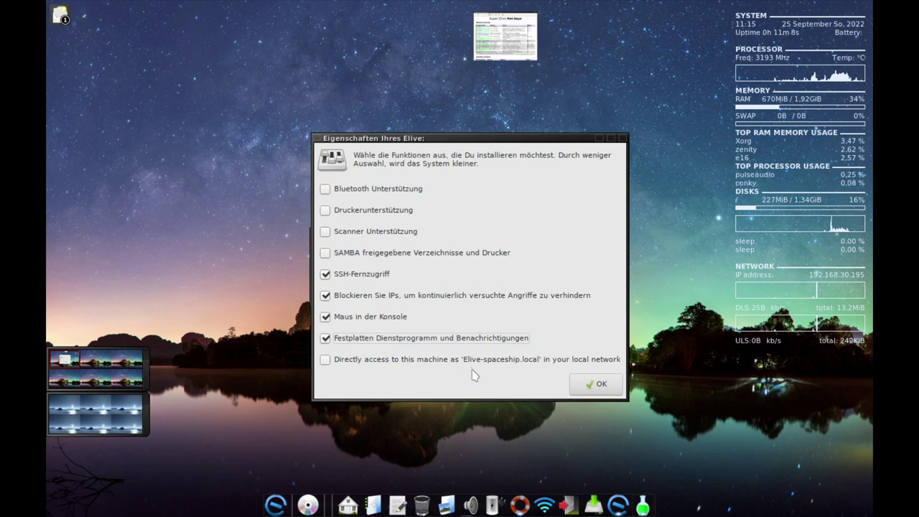
click(575, 386)
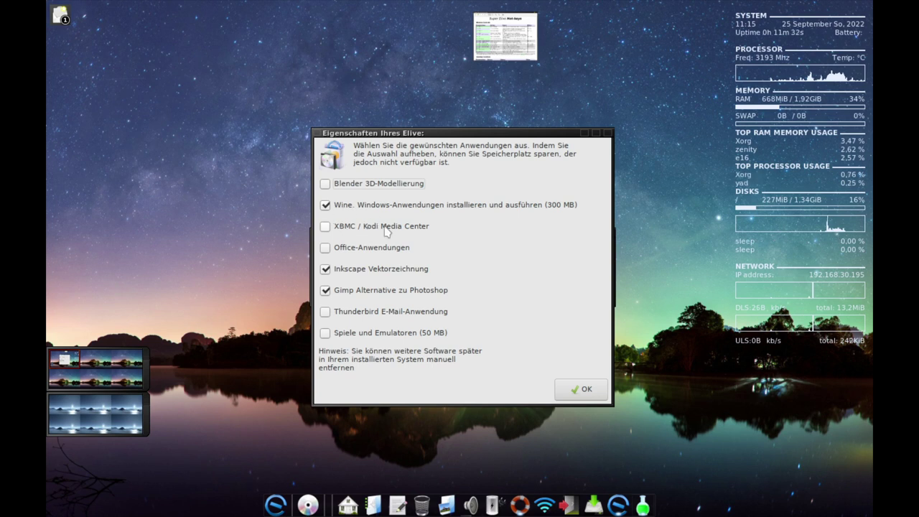
Add office apps, Thunderbird and games/emulators, drop Inkscape, and confirm the application selection.
click(325, 247)
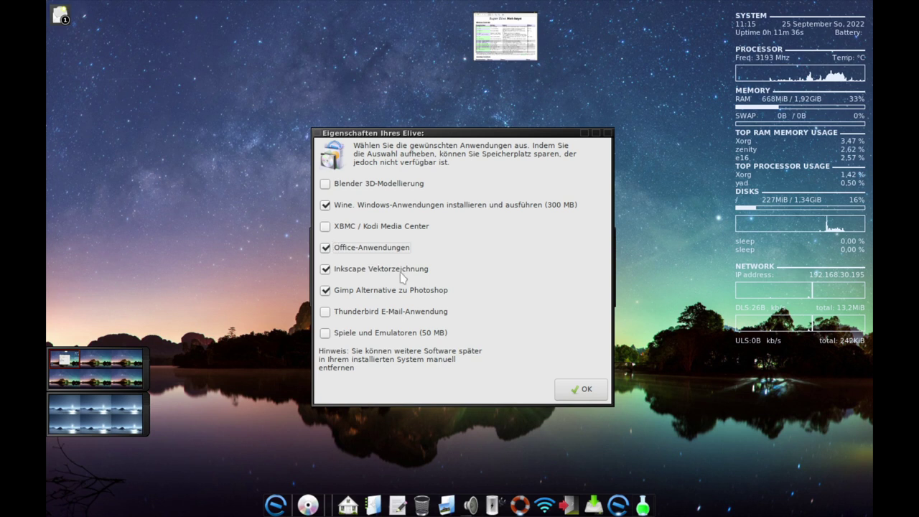
click(326, 270)
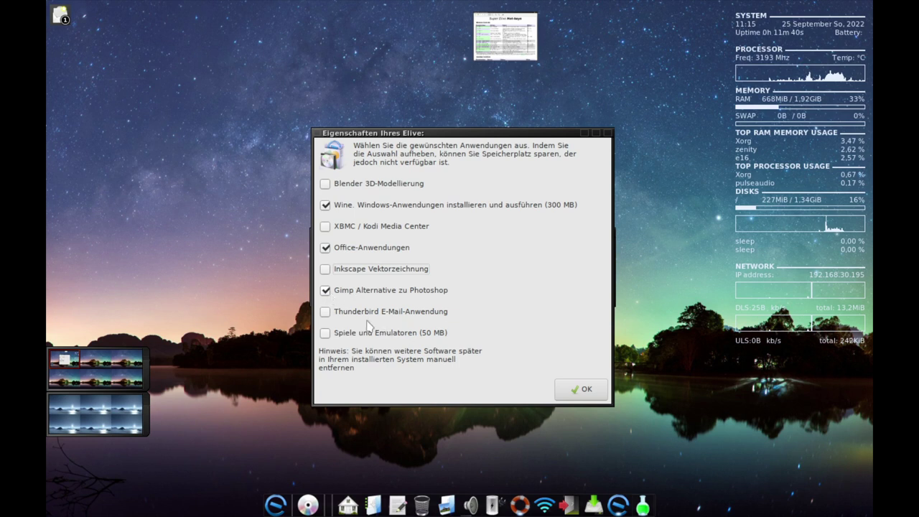
click(326, 313)
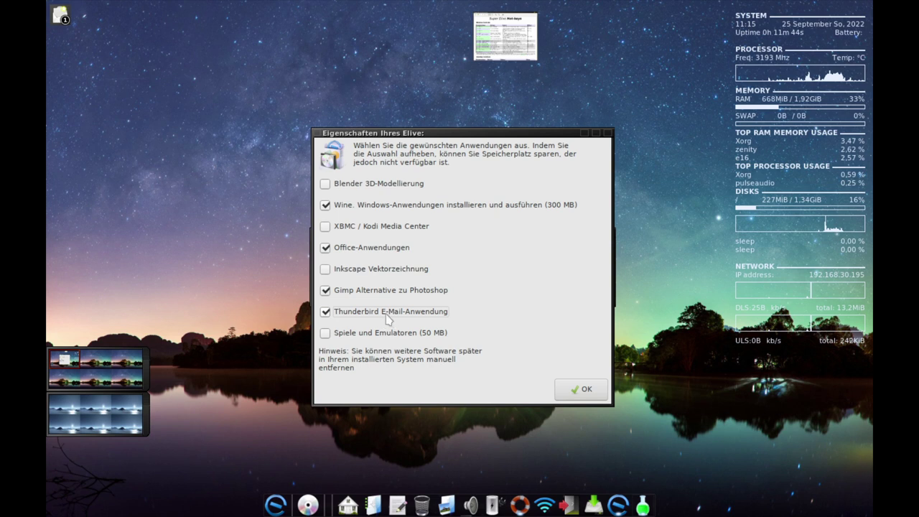
click(327, 335)
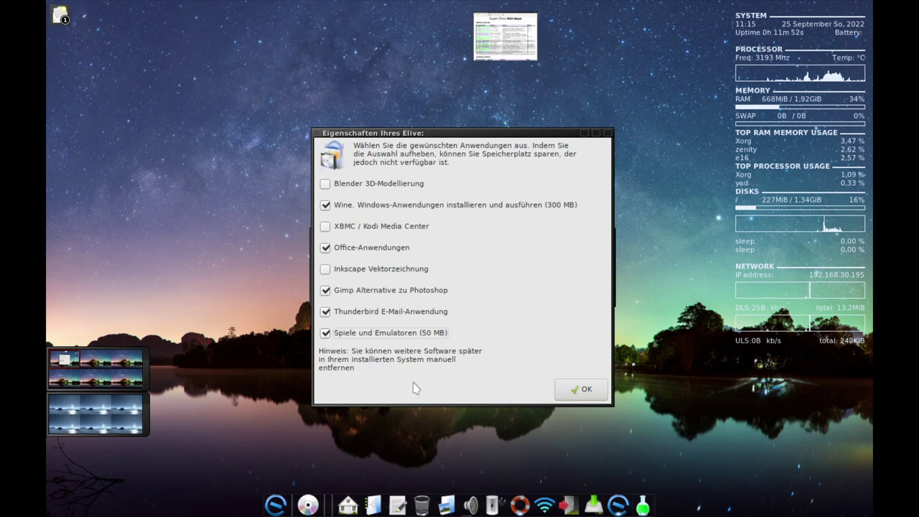
click(581, 390)
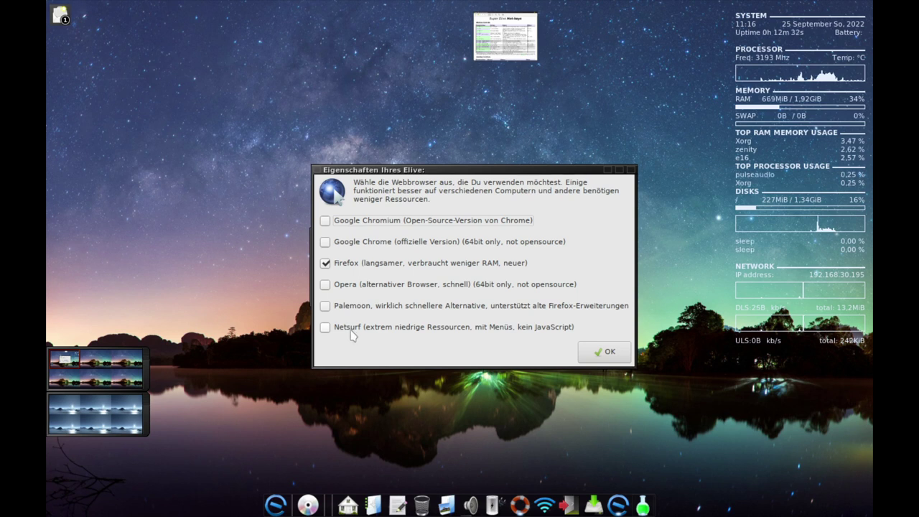
Add Netsurf as a second browser alongside Firefox and confirm.
click(327, 329)
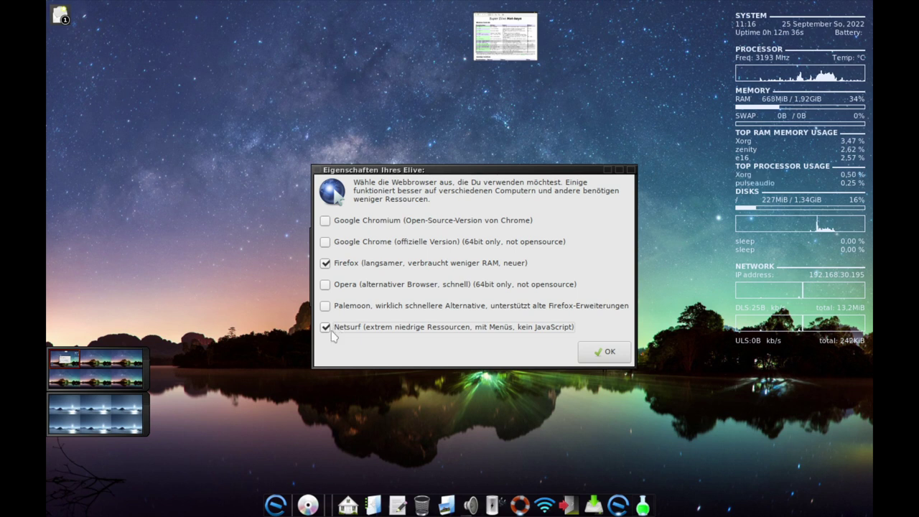
click(604, 352)
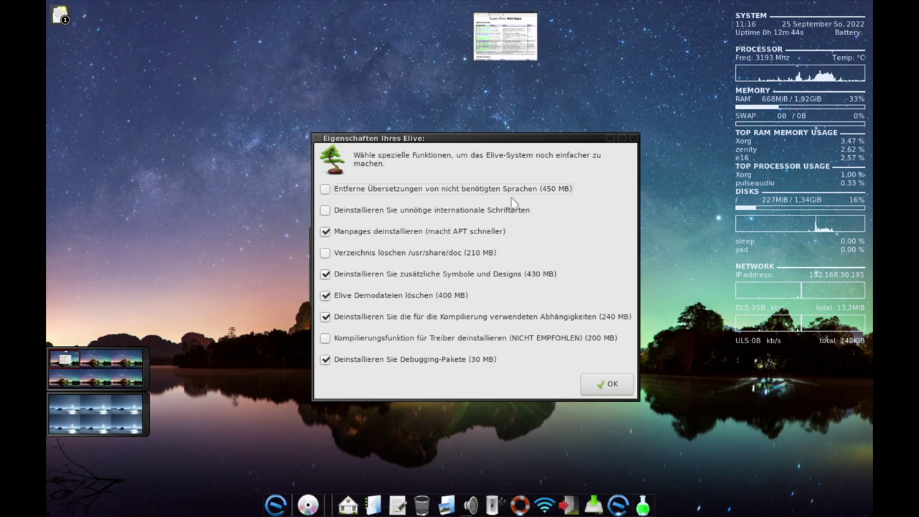
Mark unneeded translations and international fonts for removal, keeping the manual pages installed.
click(325, 190)
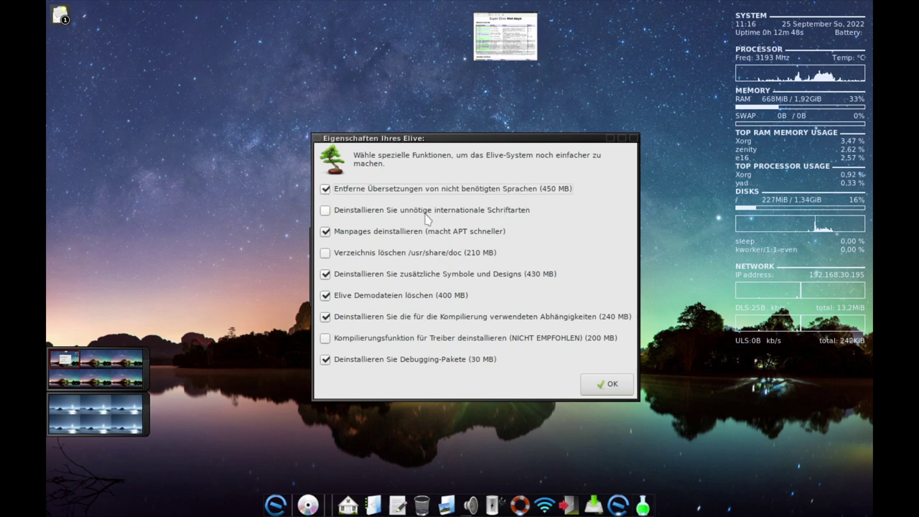
click(326, 211)
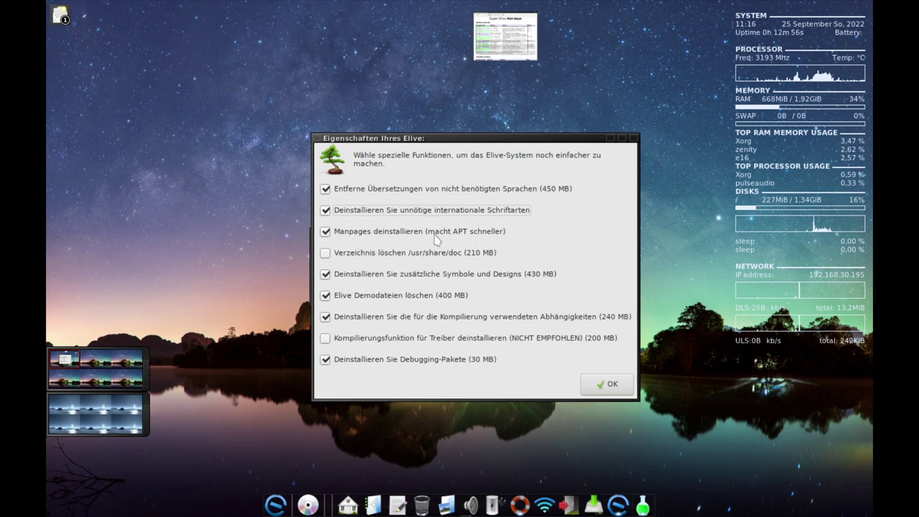
click(325, 232)
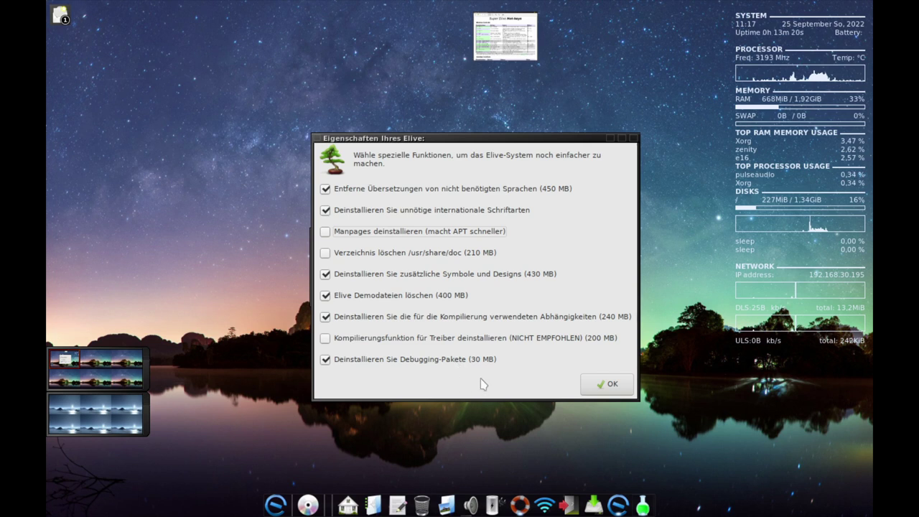
Open a Terminology terminal from the Elive menu and run man ls.
click(240, 342)
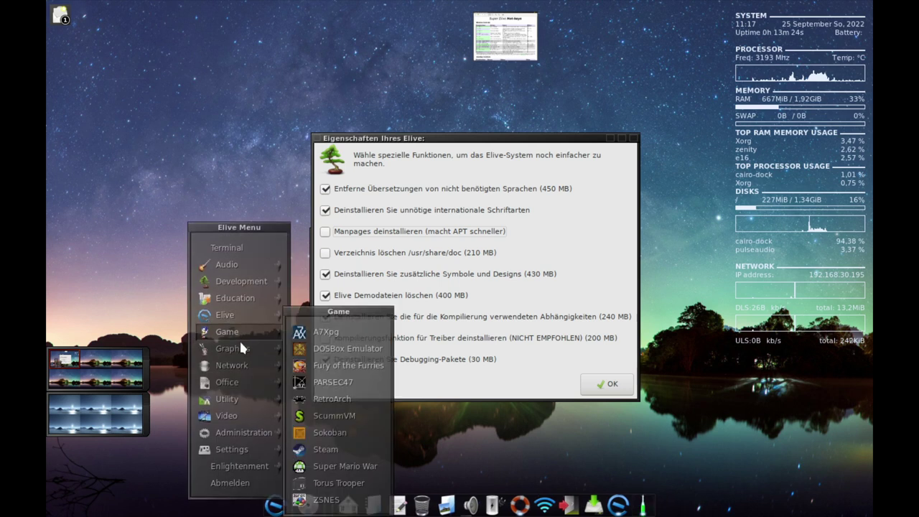
mouse_move(251, 267)
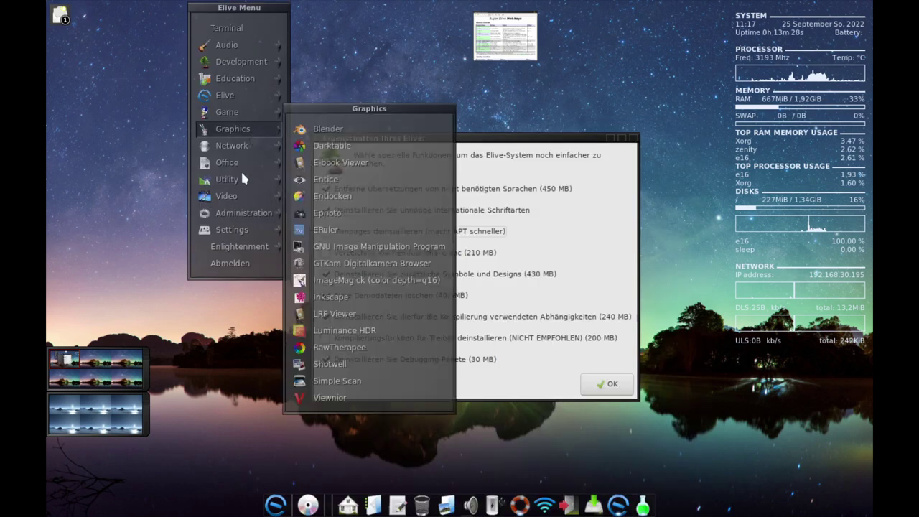
click(237, 136)
text(man ls)
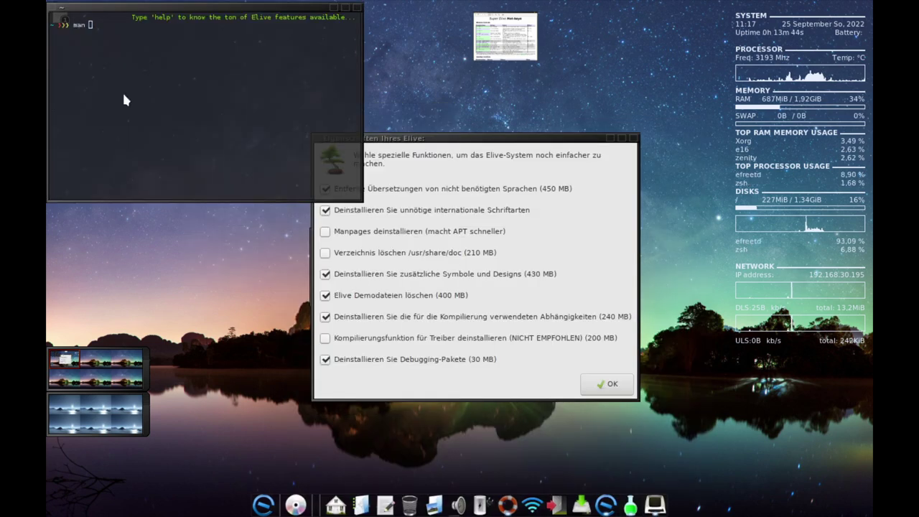
key(Return)
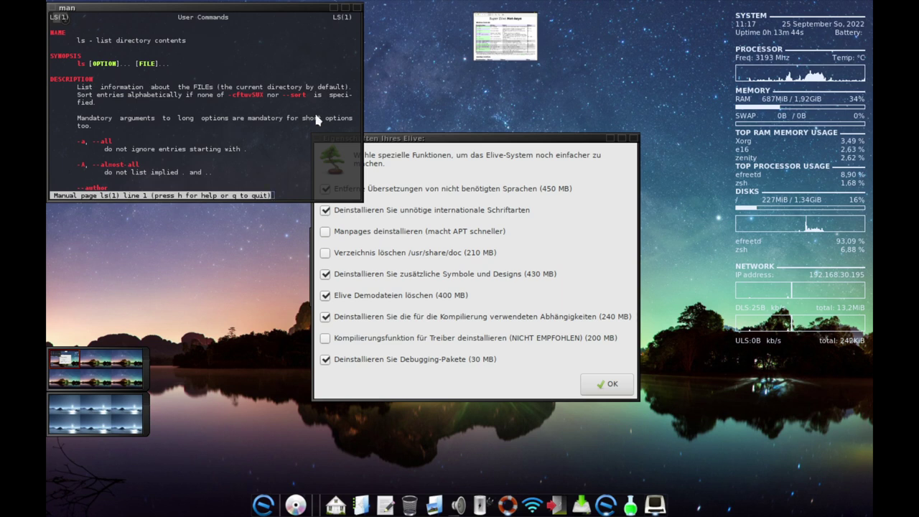
Maximize the terminal, scroll through the ls manual page, and quit it.
click(347, 7)
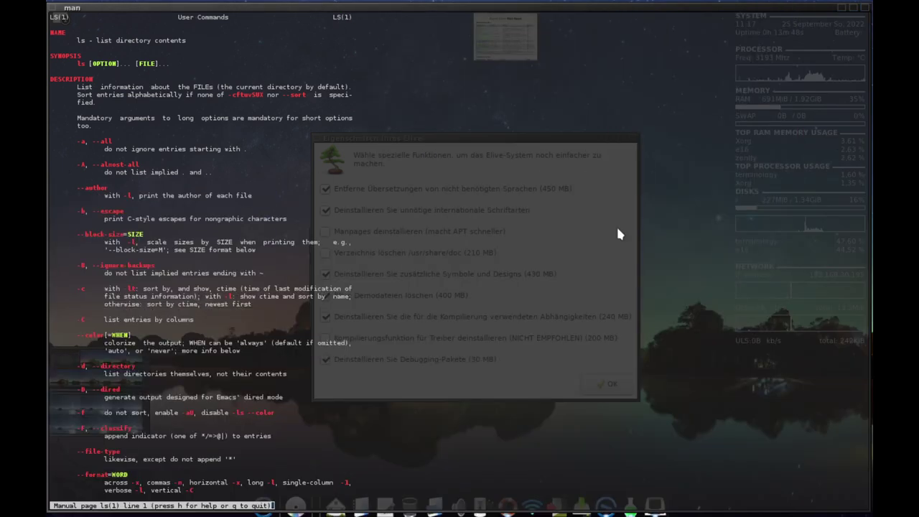
scroll(177, 161, down, 1)
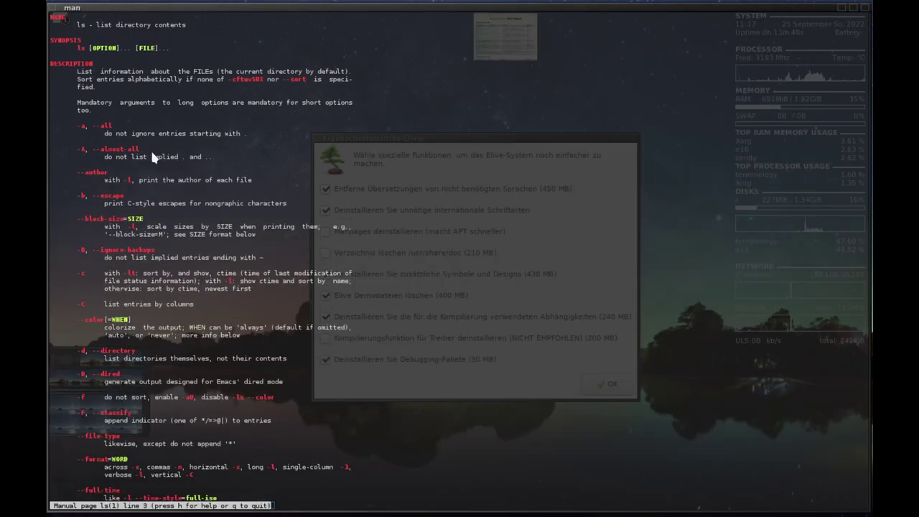
scroll(150, 148, down, 3)
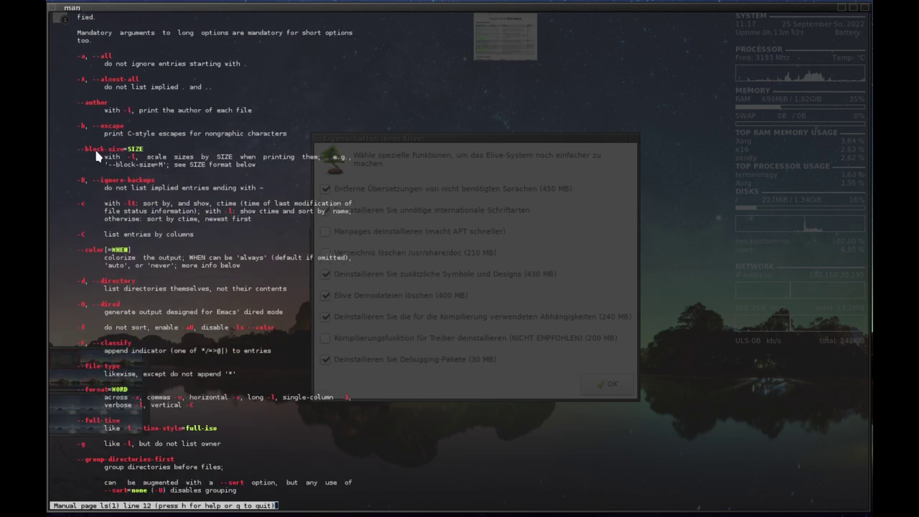
scroll(96, 147, down, 2)
right_click(133, 164)
click(228, 247)
scroll(230, 252, up, 5)
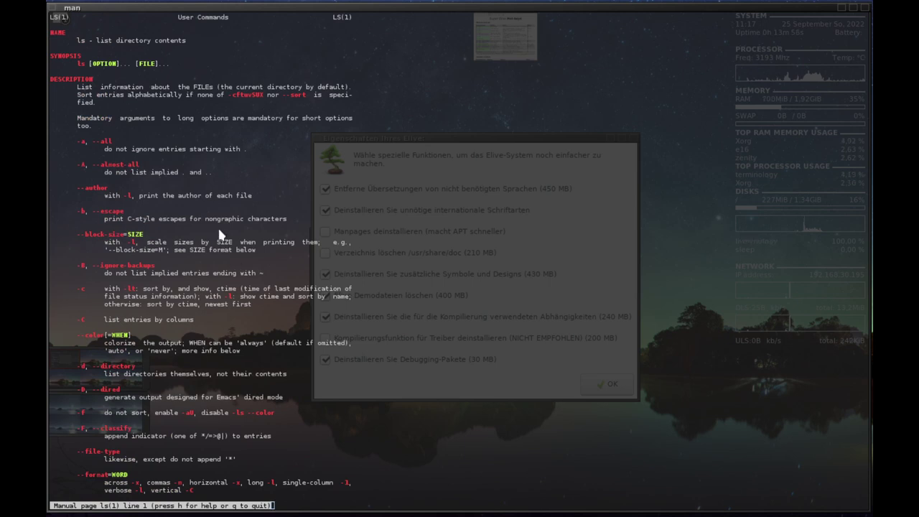
key(q)
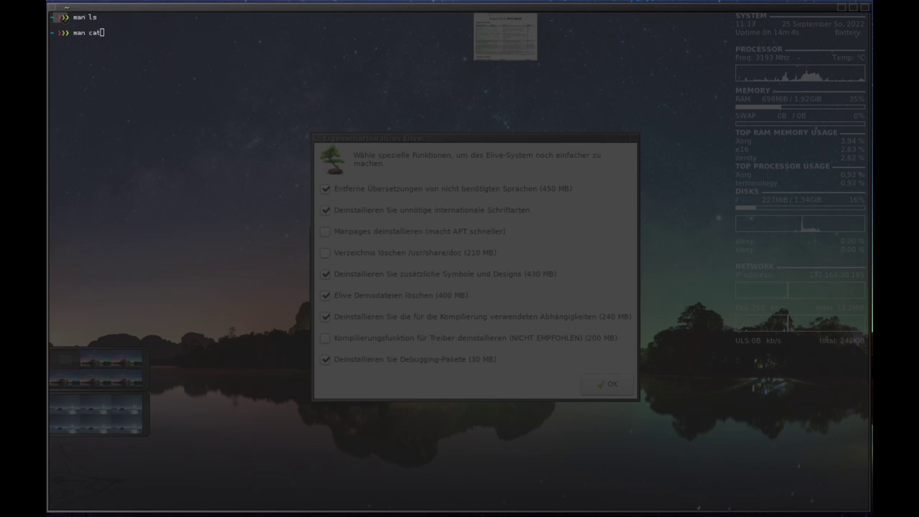
Show the cat manual page, scroll through it, quit, and close the terminal.
key(Return)
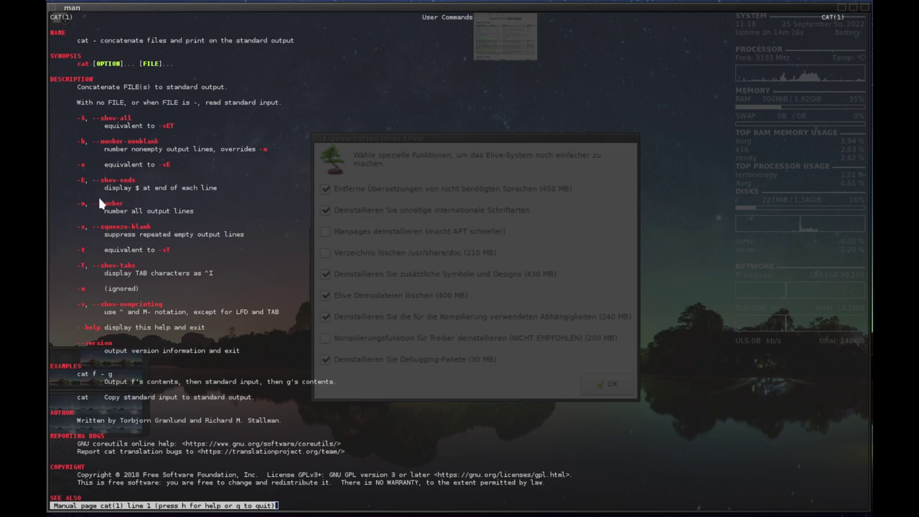
scroll(153, 279, down, 2)
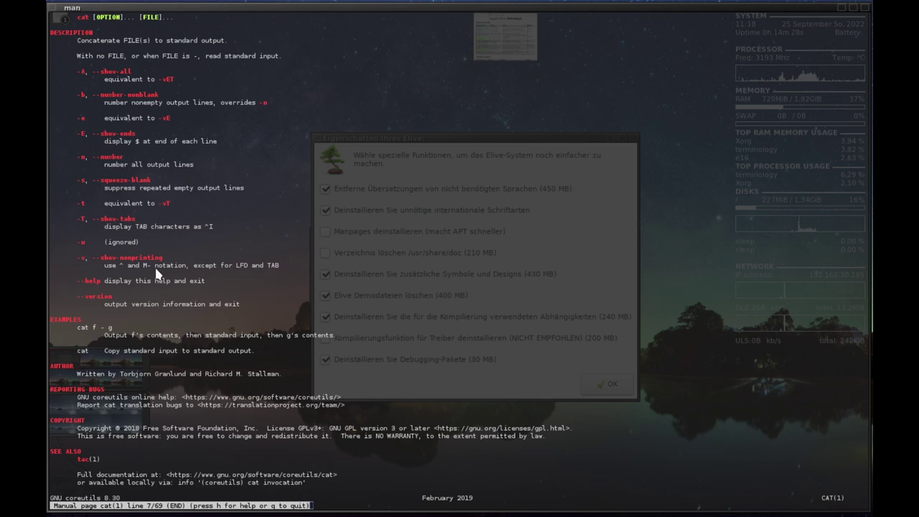
scroll(156, 273, up, 2)
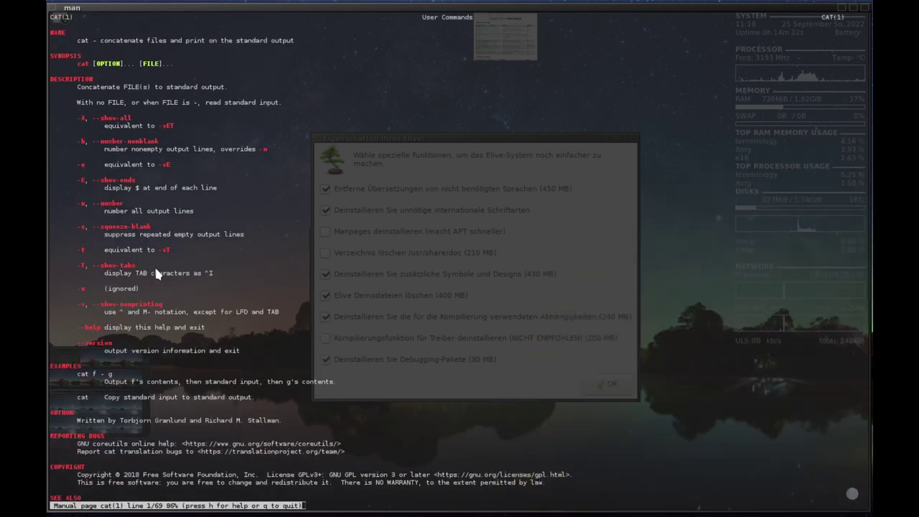
scroll(155, 270, down, 2)
click(852, 495)
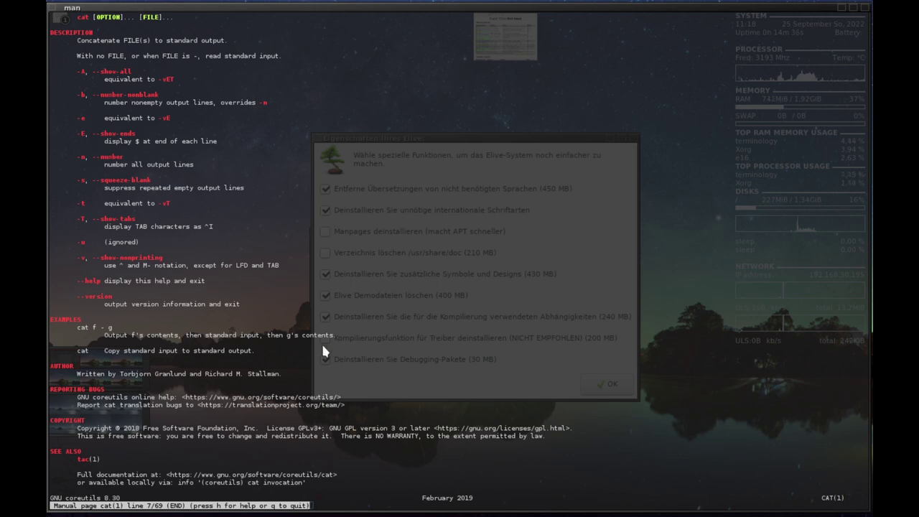
key(q)
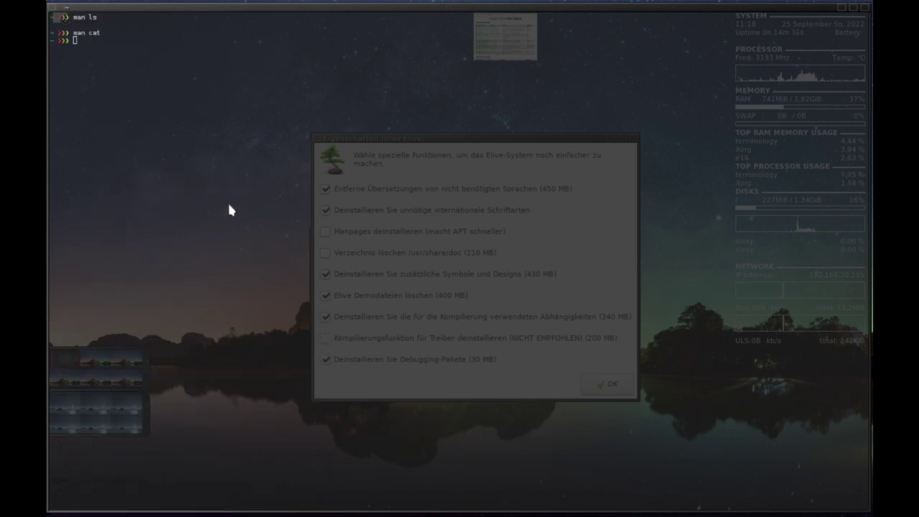
click(865, 8)
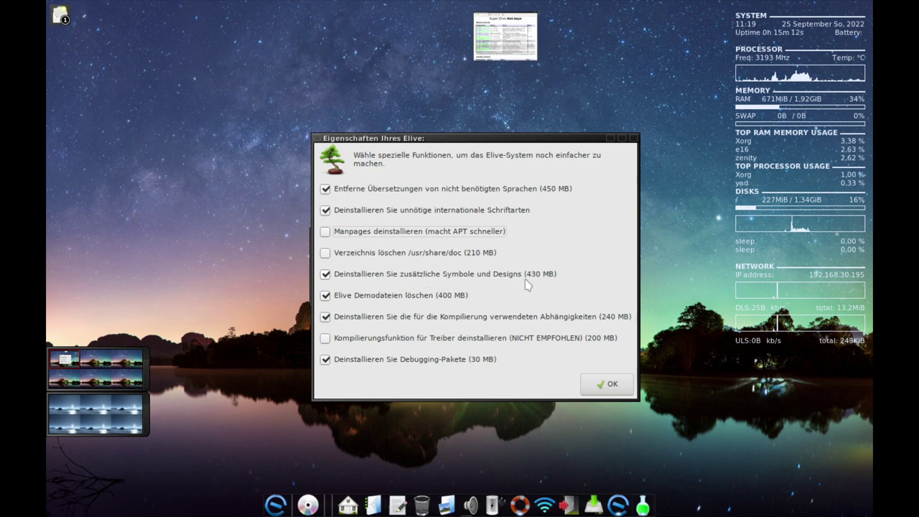
Keep the additional symbols and designs (430 MB) installed and confirm the feature options.
click(326, 274)
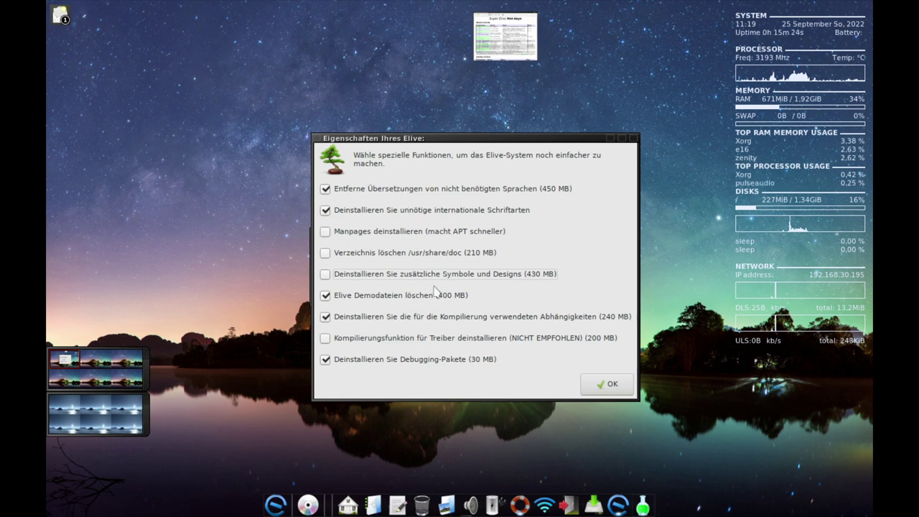
click(609, 384)
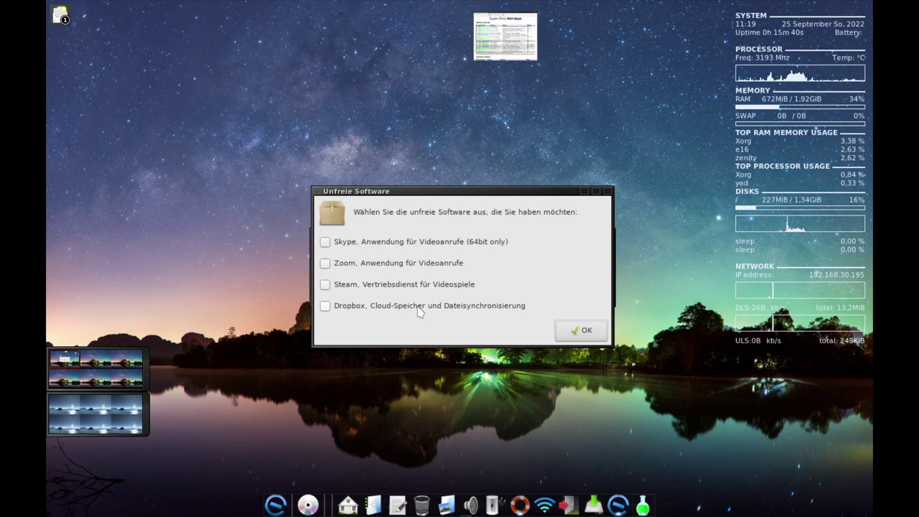
Continue with Skype, Zoom, Steam and Dropbox all left unticked.
click(575, 330)
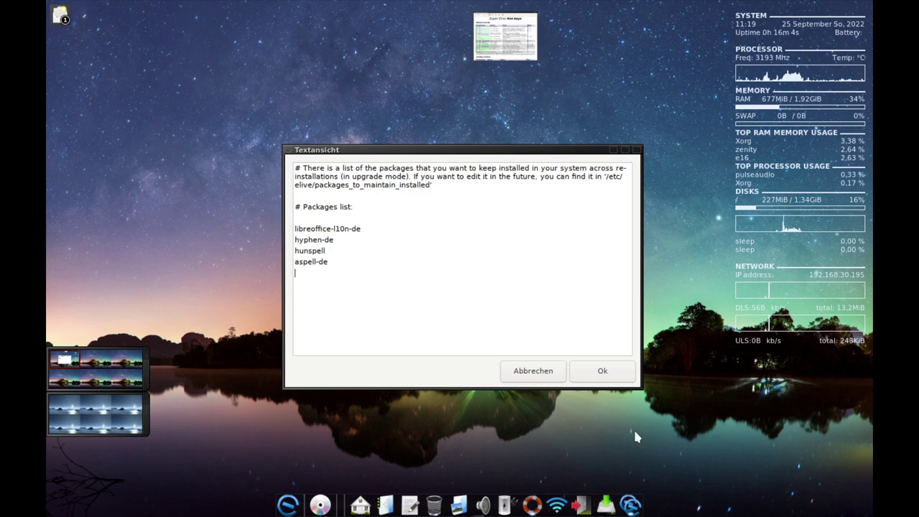
Accept keeping libreoffice-l10n-de, hyphen-de, hunspell and aspell-de installed.
click(600, 372)
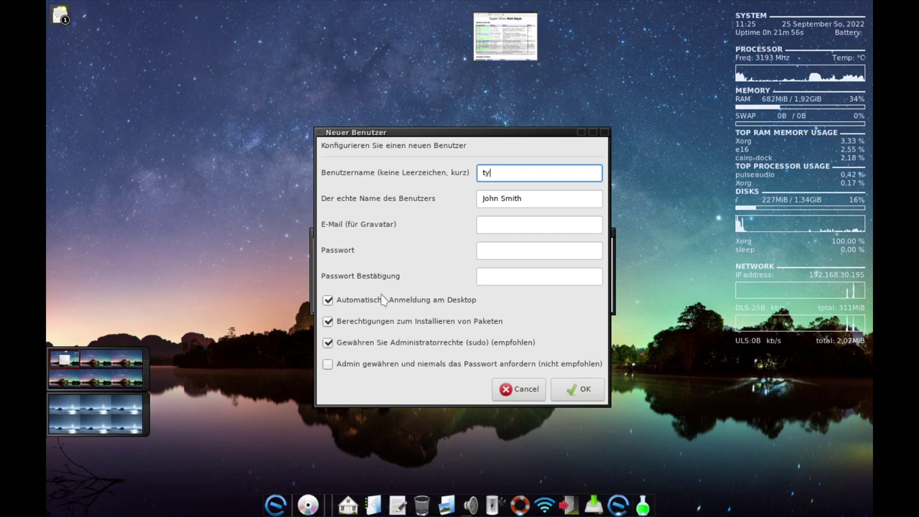
Enter the new user's real name and password twice, untick Automatische Anmeldung, and create the user.
key(Tab)
text(T)
key(Tab)
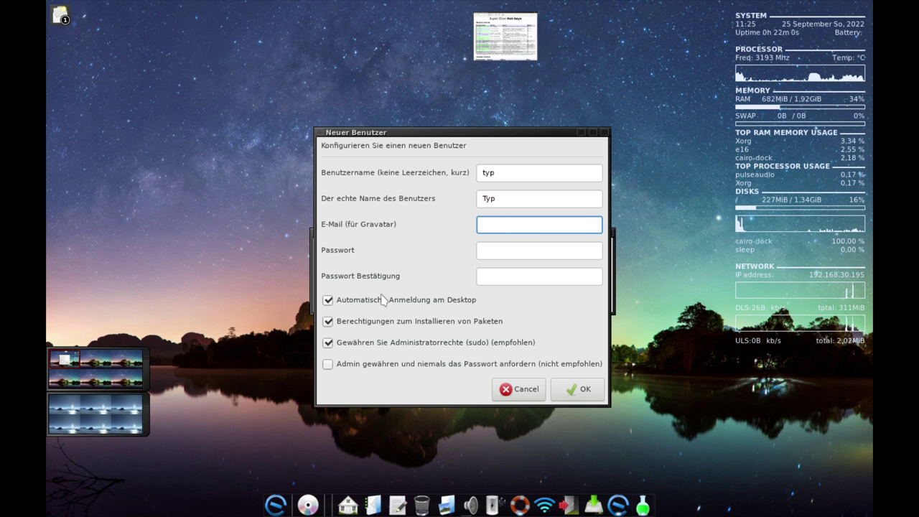
key(Tab)
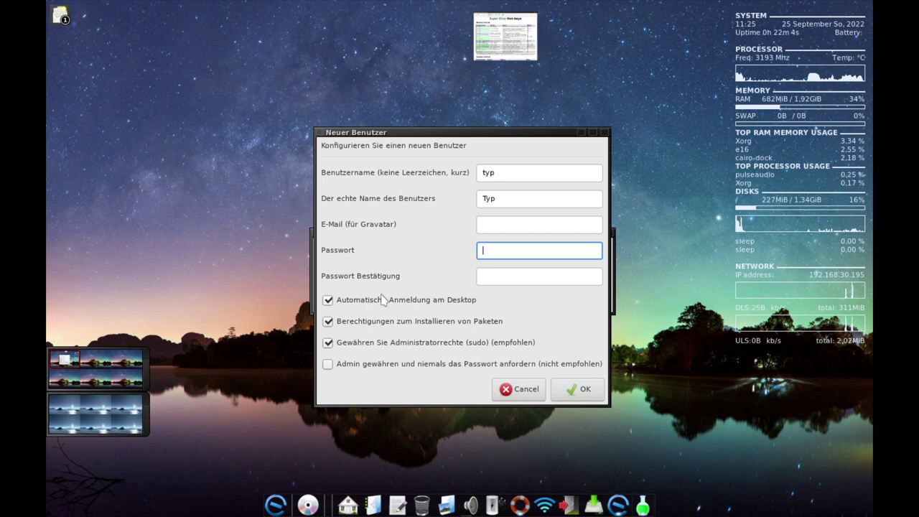
key(Tab)
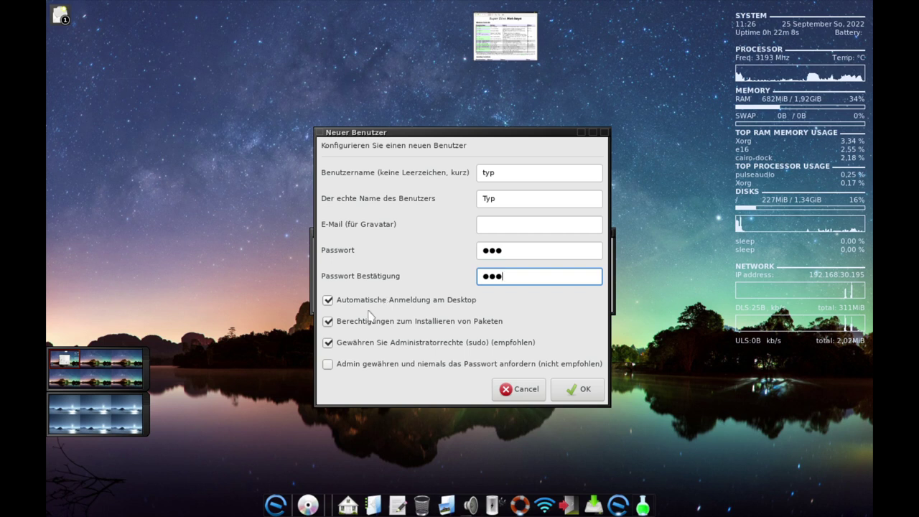
click(333, 302)
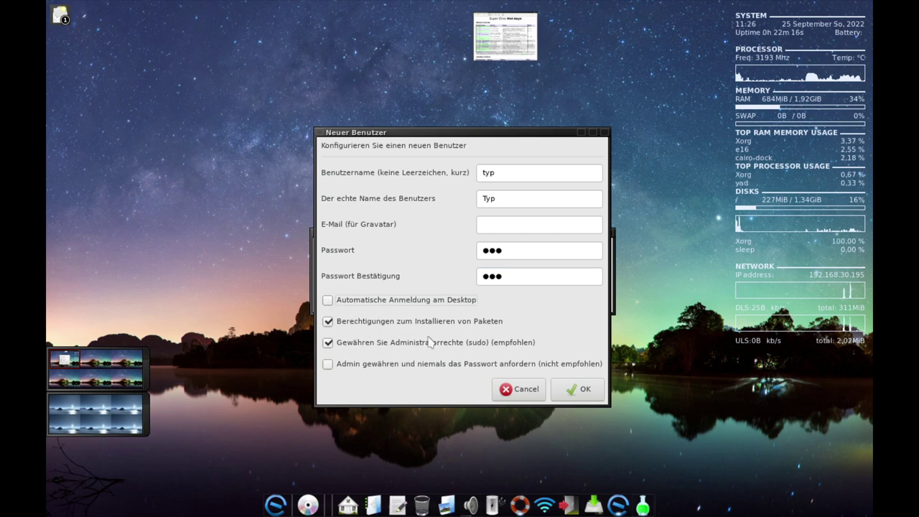
click(579, 390)
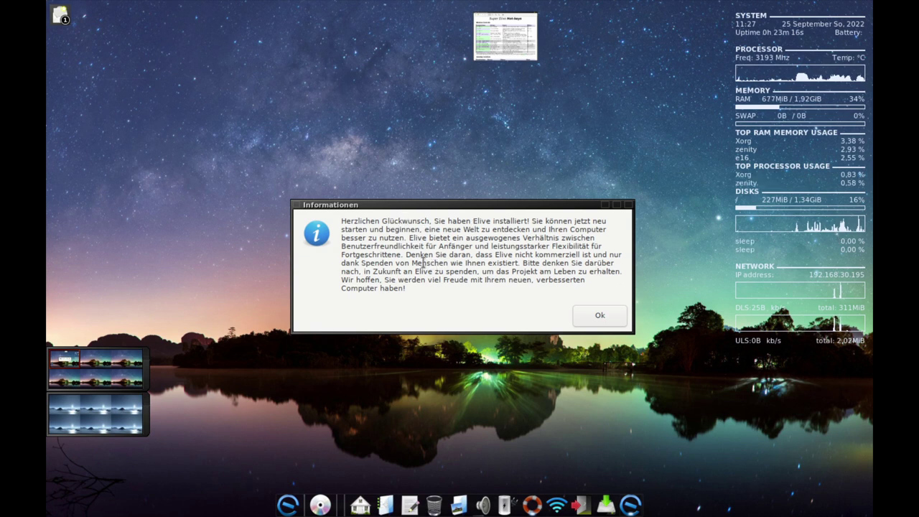
Highlight the non-commercial and donation sentences in the Informationen message, then dismiss it with Ok.
drag(500, 255, 567, 255)
click(534, 255)
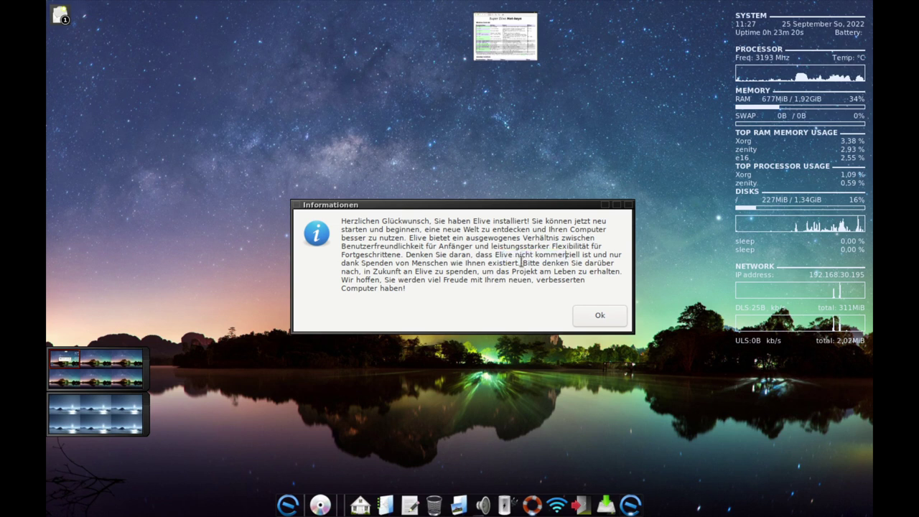
drag(366, 273, 480, 273)
click(480, 273)
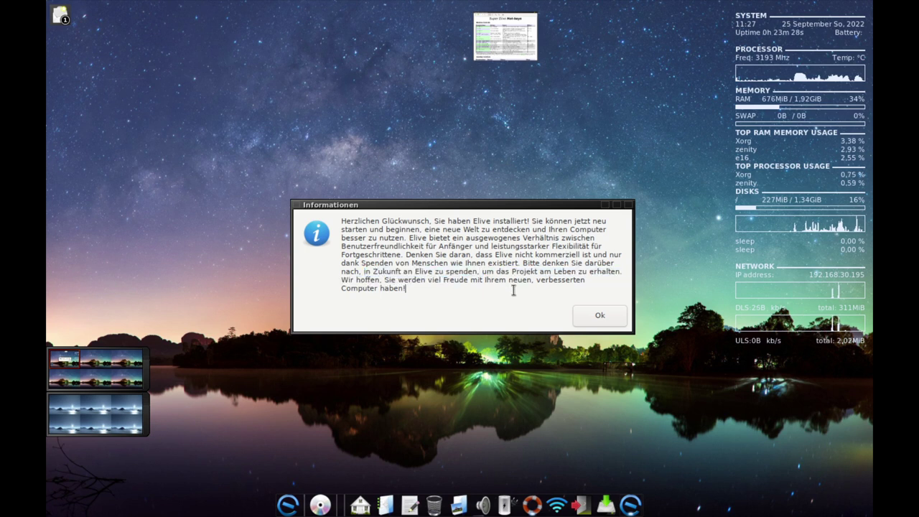
click(589, 316)
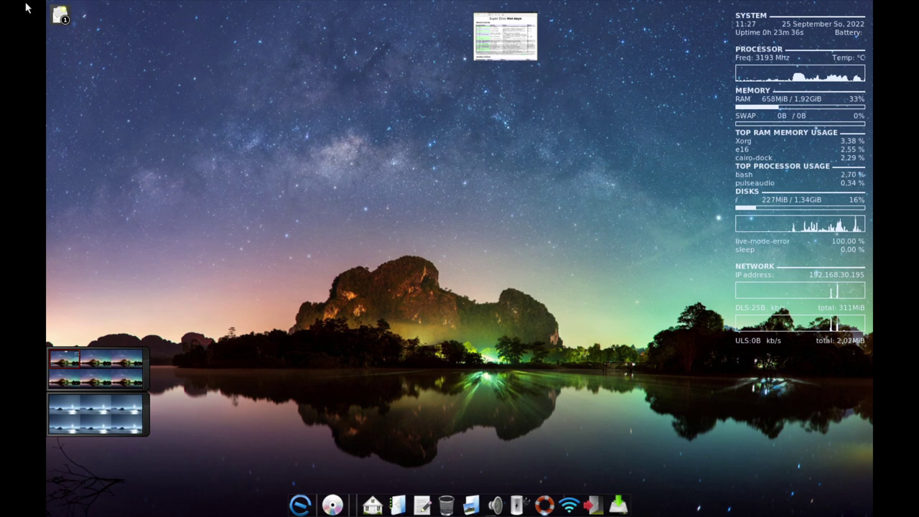
Open the installer notification, then choose Neustart from the logout options and confirm the restart.
click(63, 19)
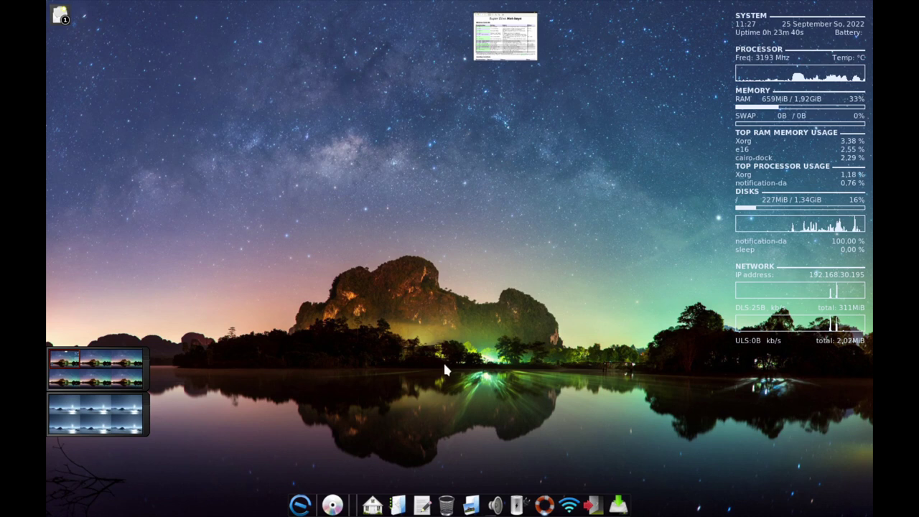
click(589, 485)
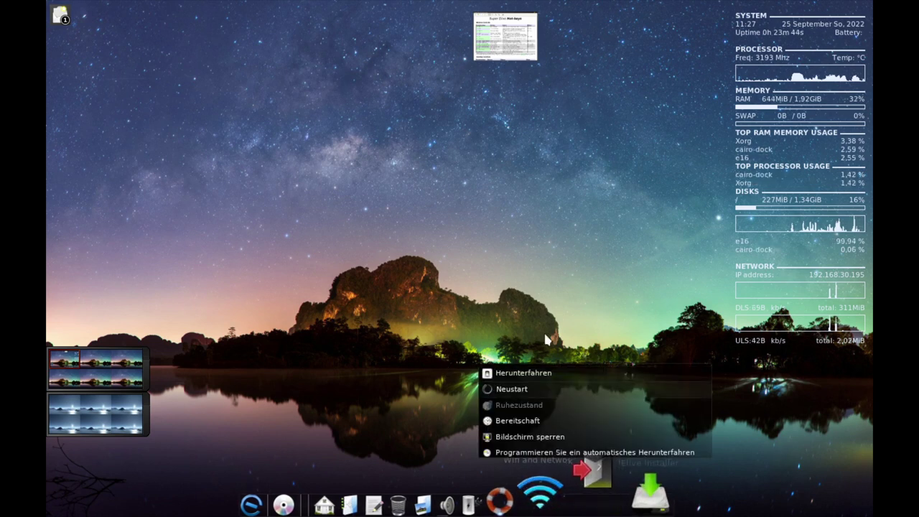
click(507, 391)
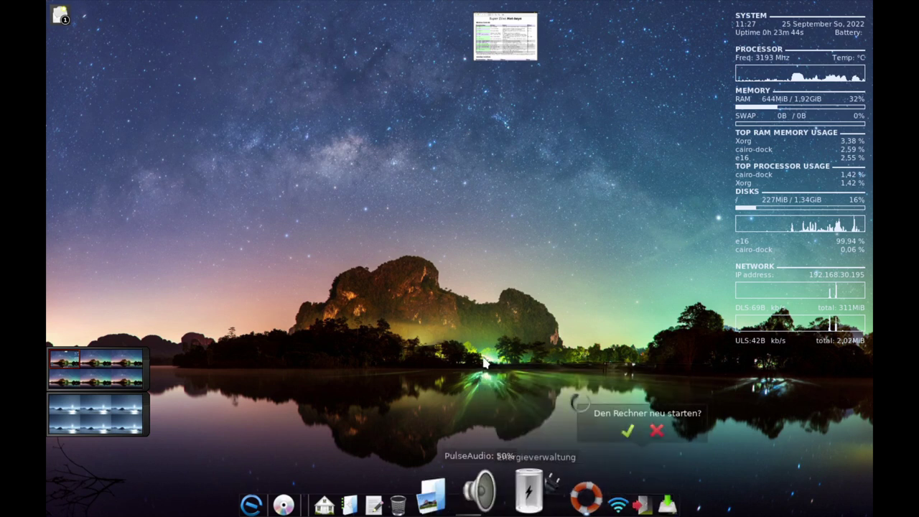
click(627, 431)
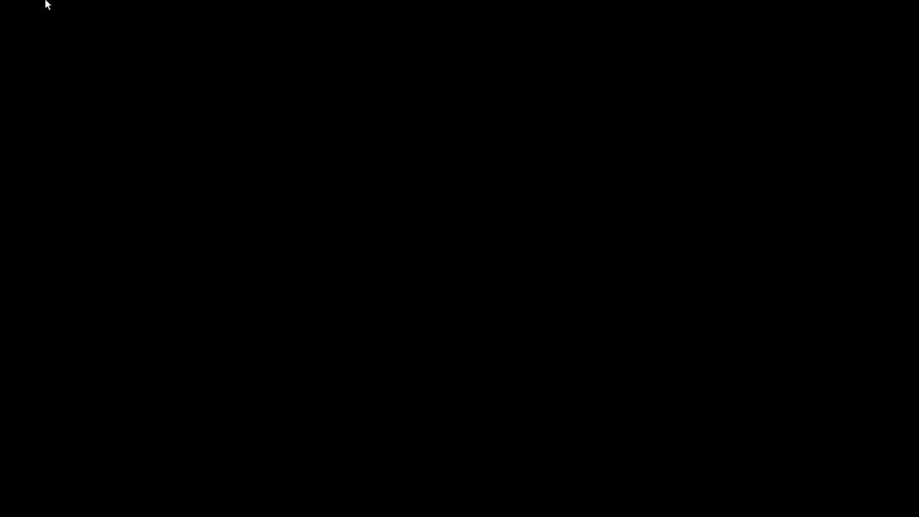
Boot the Elive entry from the boot menu and log in with the user's password.
key(Down)
key(Up)
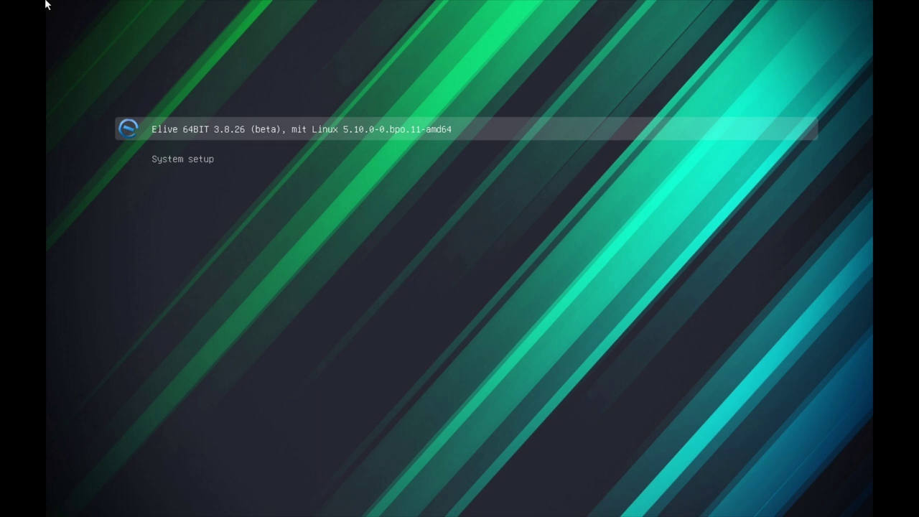
key(Return)
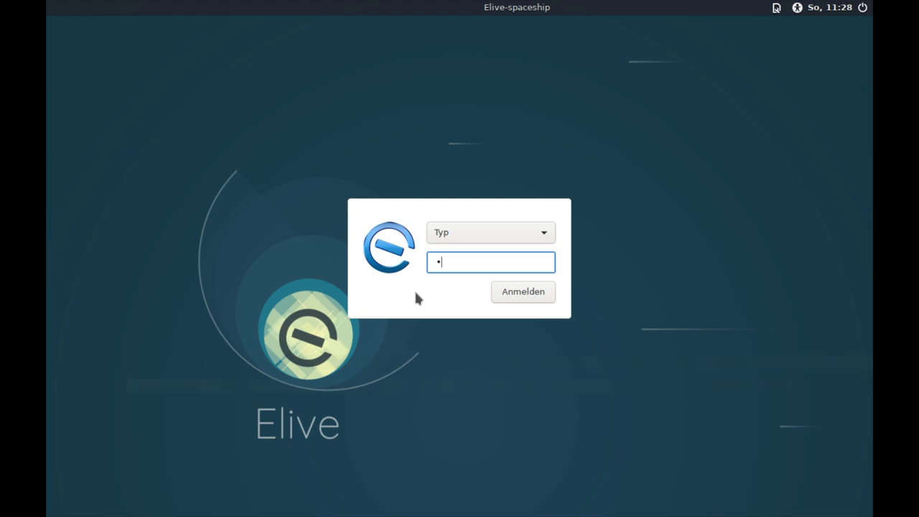
text(live)
key(Return)
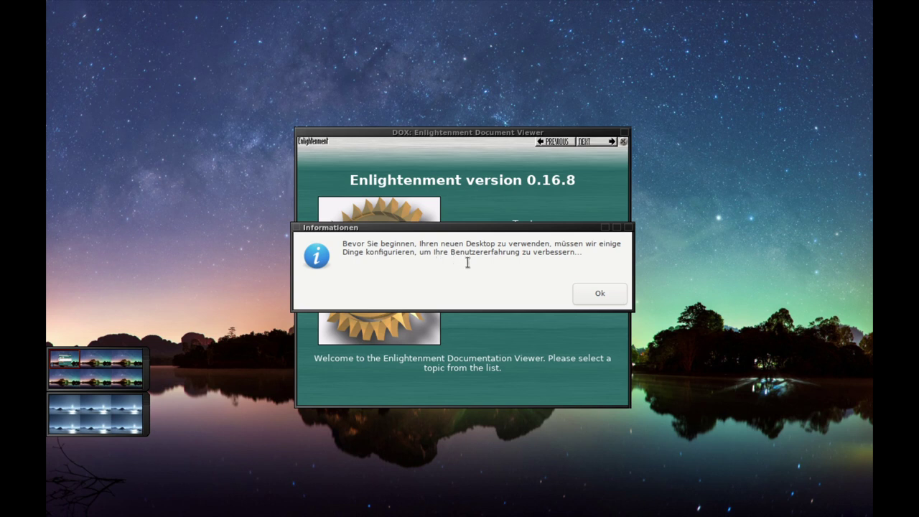
Start desktop configuration and turn off the Touchpad, Wifi-prompt and WLAN-at-boot services.
click(601, 294)
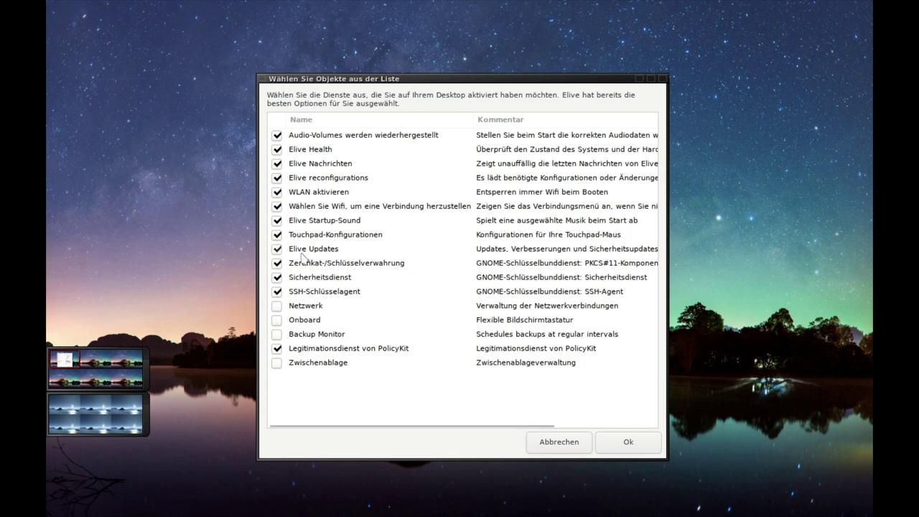
click(278, 236)
click(278, 207)
click(277, 192)
Maximize the services list, enable Netzwerk and Zwischenablage, confirm, and accept the startup applications.
click(651, 78)
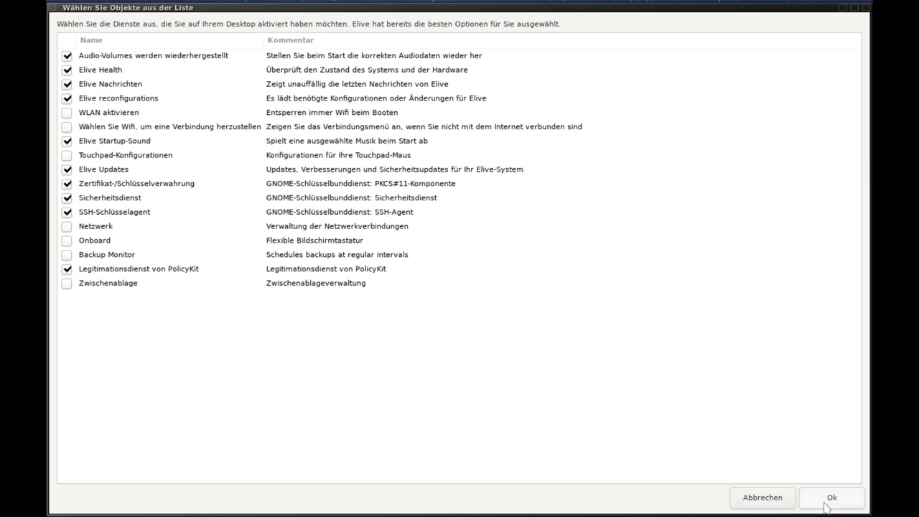
click(67, 226)
click(65, 284)
click(839, 497)
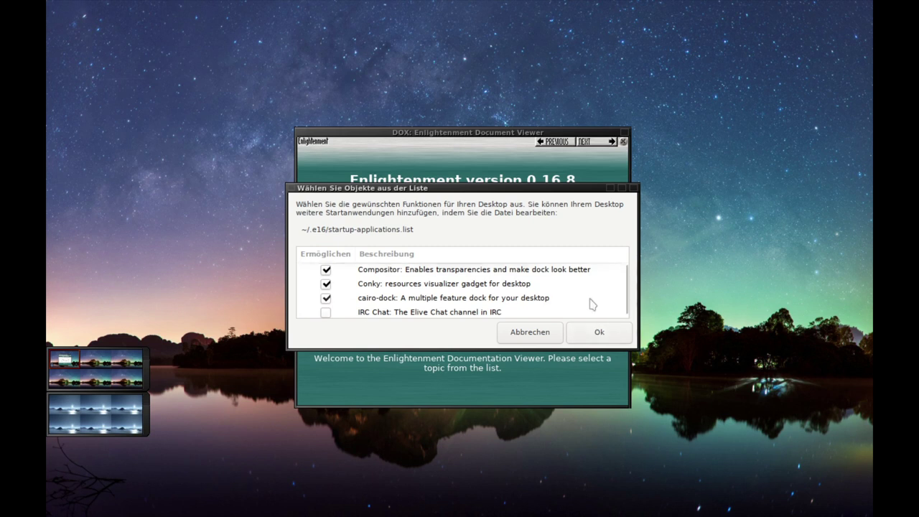
click(602, 336)
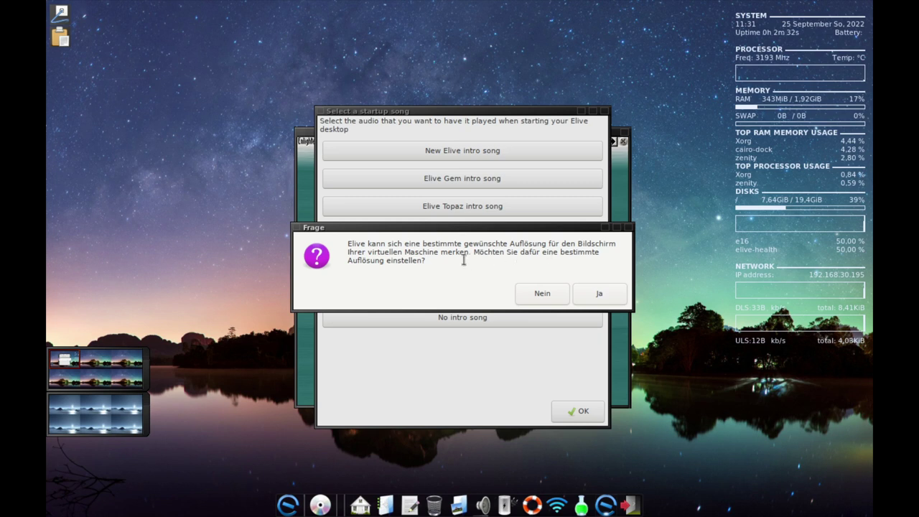
Agree to set a fixed screen resolution for the virtual machine.
click(601, 297)
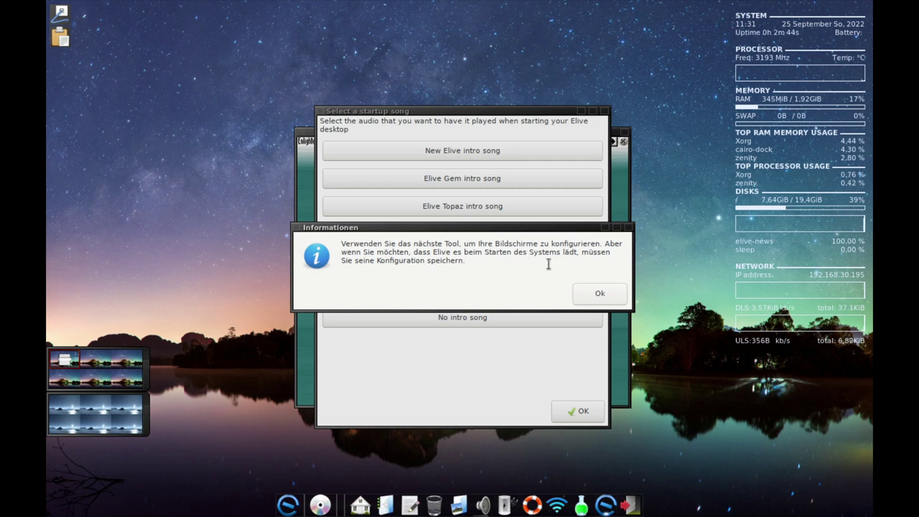
Dismiss the screen-configuration, multi-screen and custom-resolution notices to reach the Screen Layout Editor.
click(598, 293)
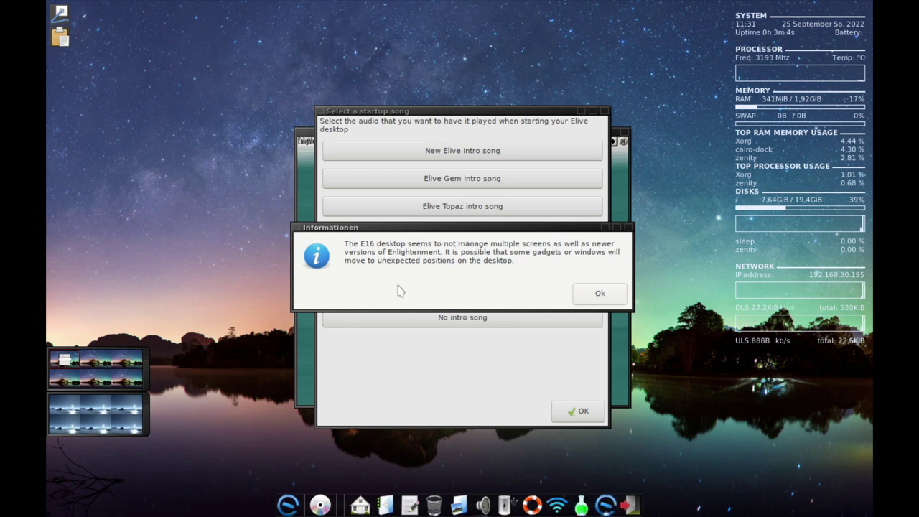
click(596, 296)
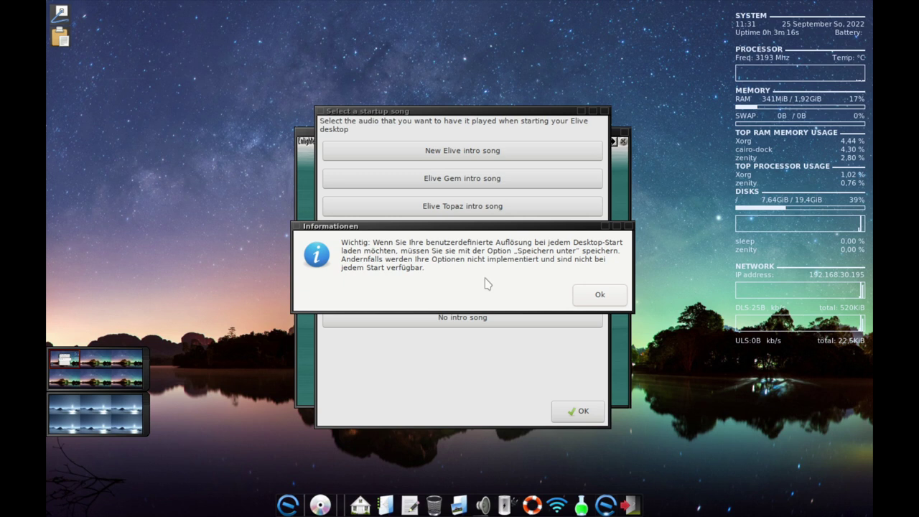
click(599, 295)
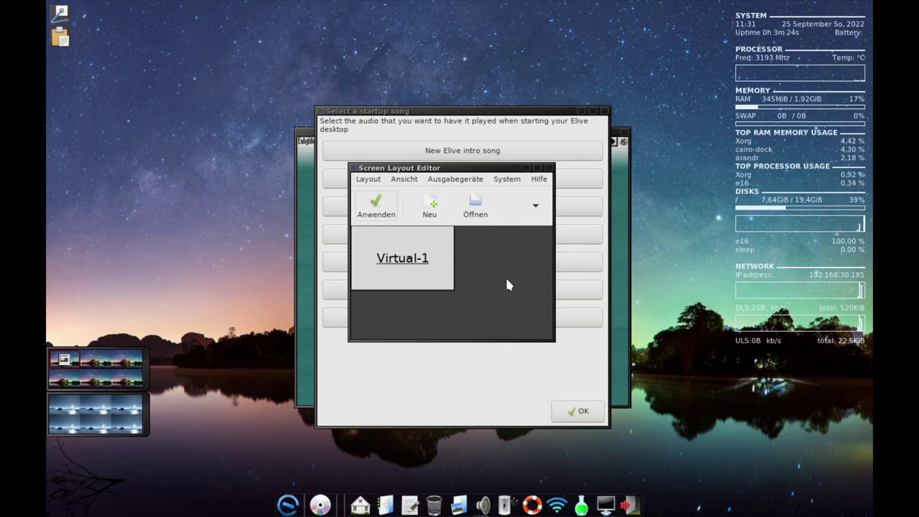
Set the Virtual-1 output to 1920x1080 and apply it.
click(471, 181)
mouse_move(478, 194)
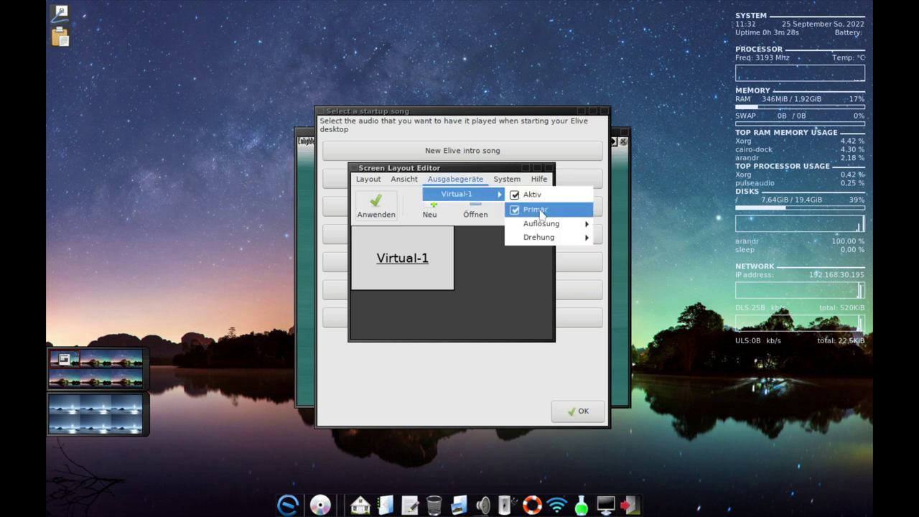
mouse_move(535, 224)
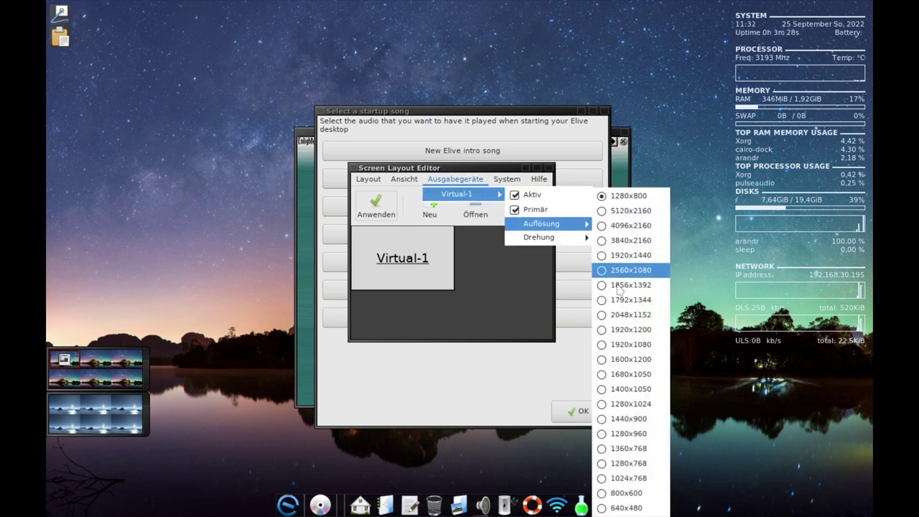
click(603, 346)
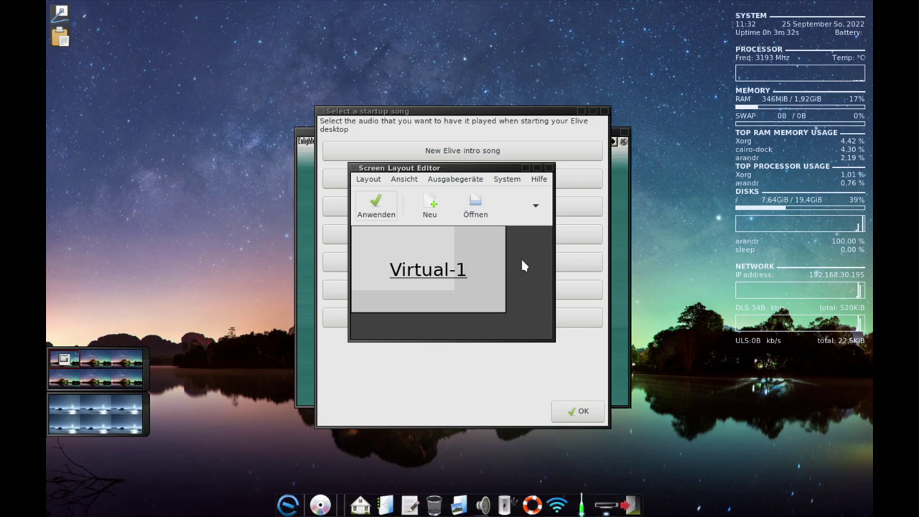
click(382, 209)
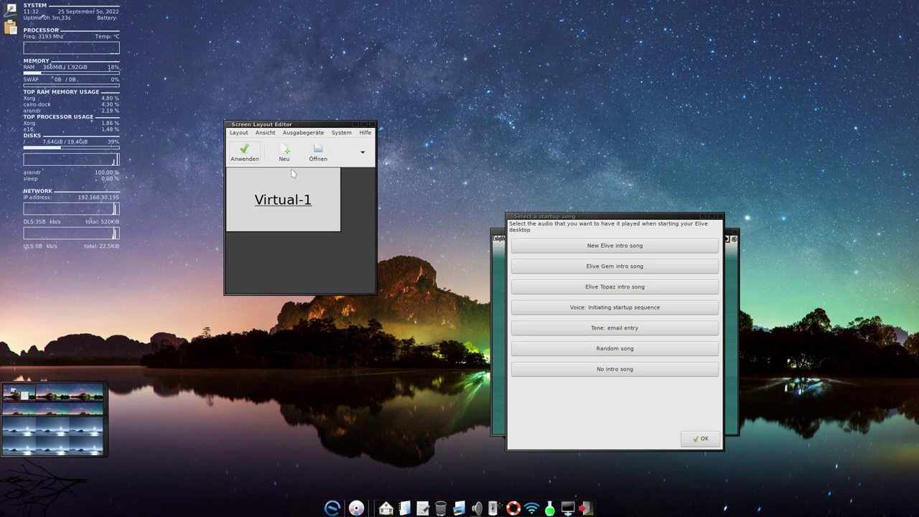
Save the screen layout as display.sh in .screenlayout and close the editor.
click(249, 137)
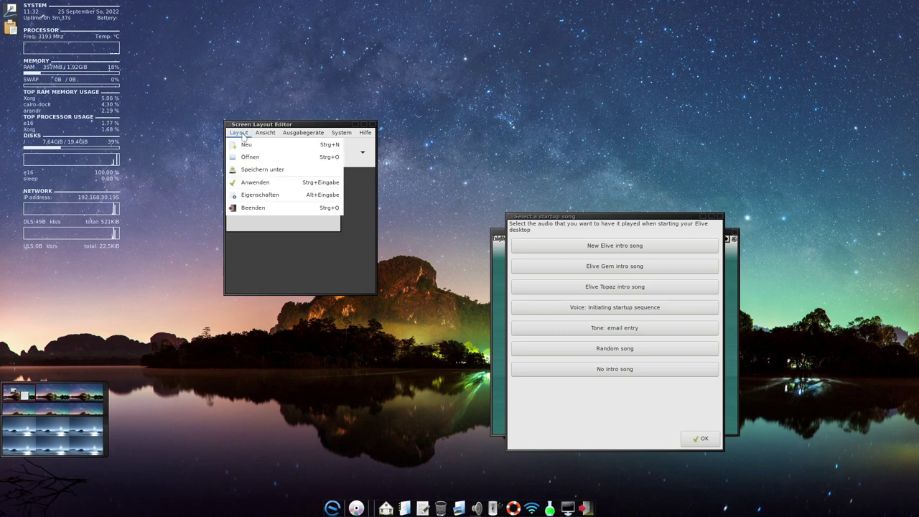
click(259, 168)
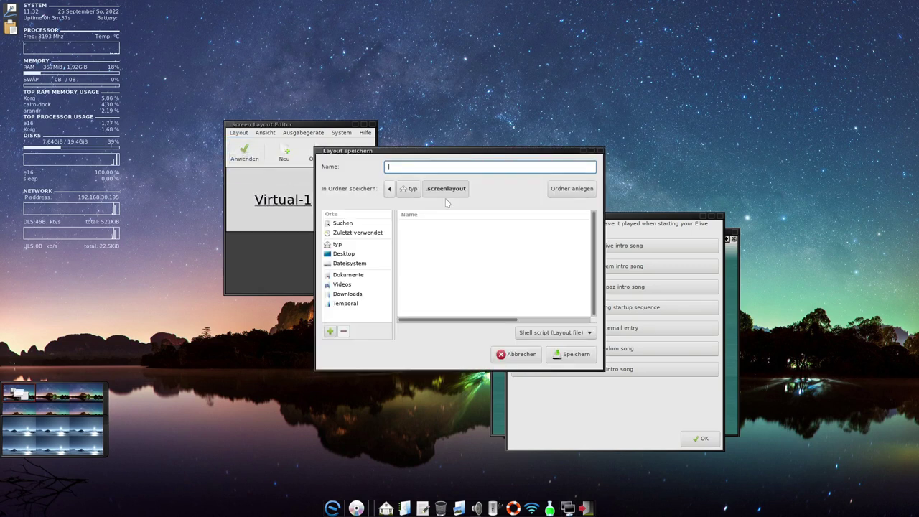
text(display.sh)
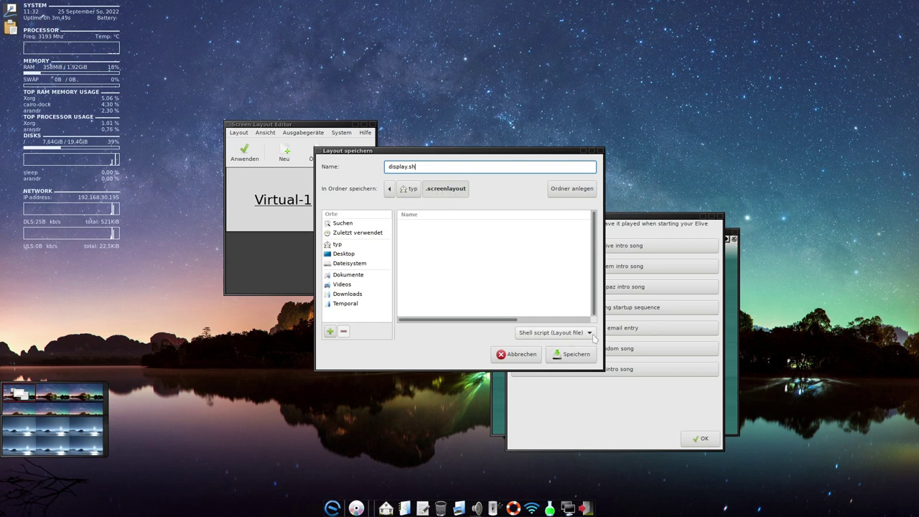
click(569, 354)
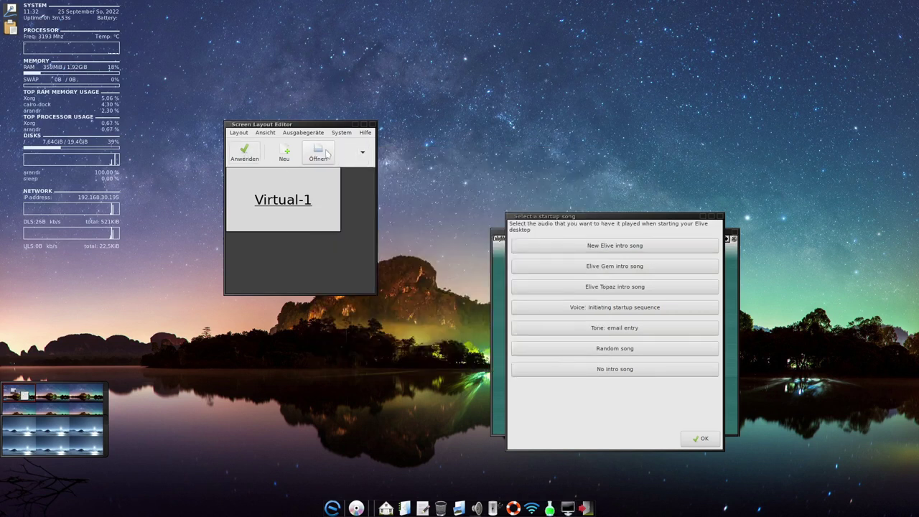
click(372, 127)
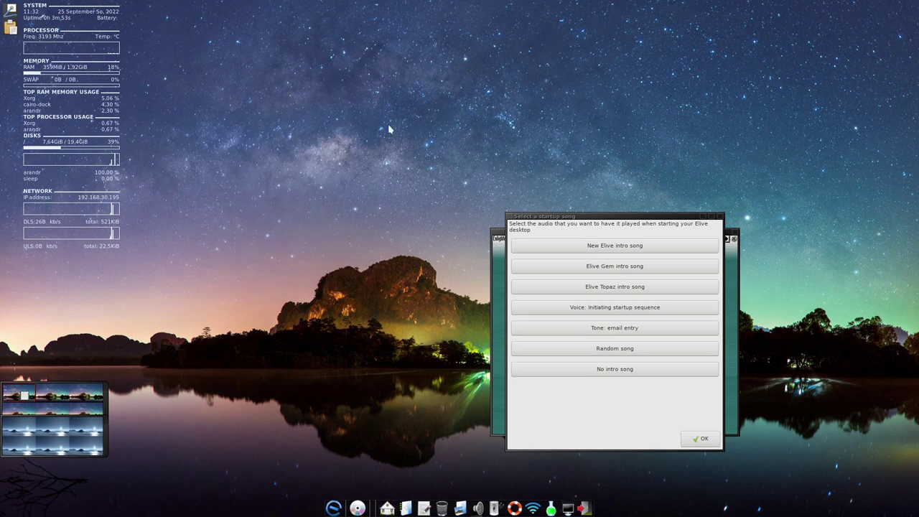
Move the startup-song chooser aside, keep the display configuration for every startup, and dismiss the restart hint.
drag(591, 209, 219, 73)
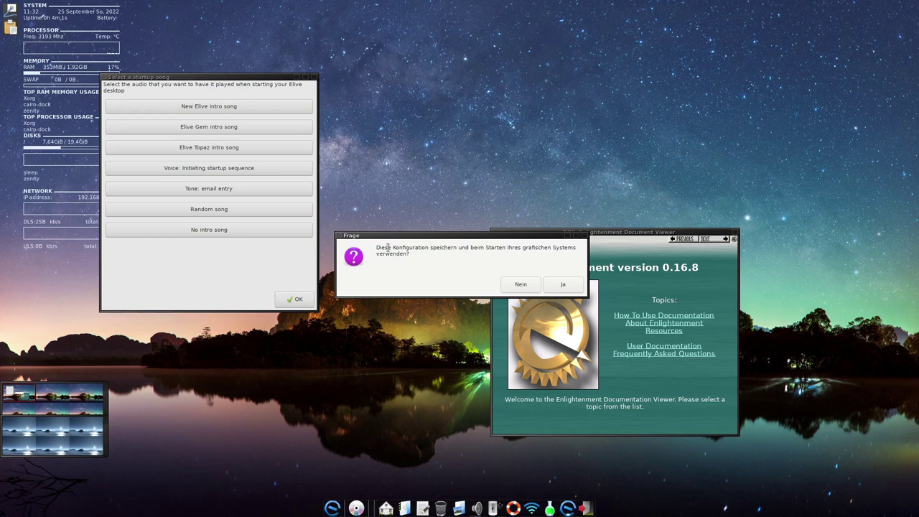
click(579, 287)
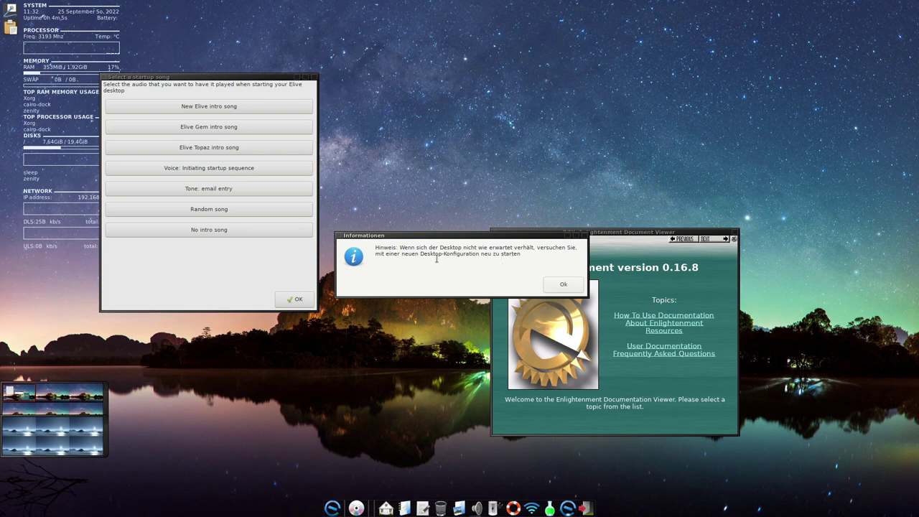
click(564, 285)
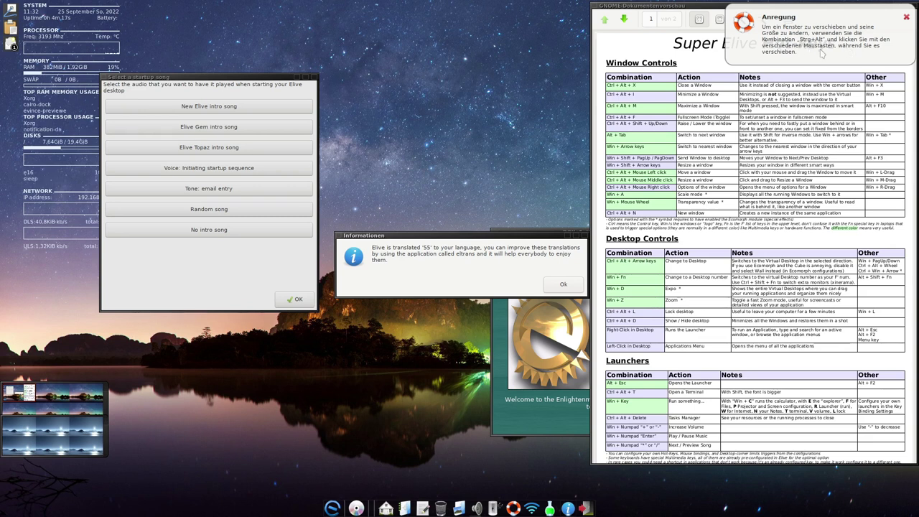
Minimize, restore, move and resize the hot-keys document viewer to about 683x666.
key(ctrl+alt+i)
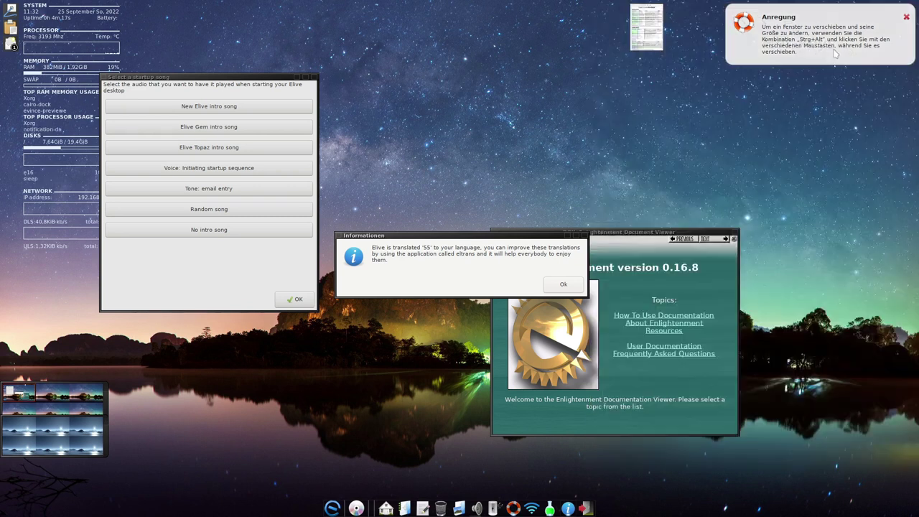
click(649, 29)
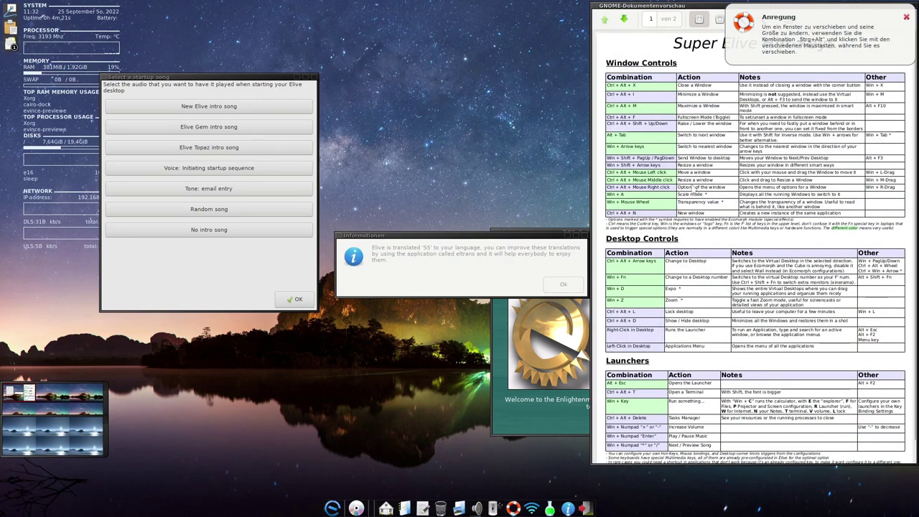
drag(668, 6, 465, 29)
drag(530, 205, 490, 217)
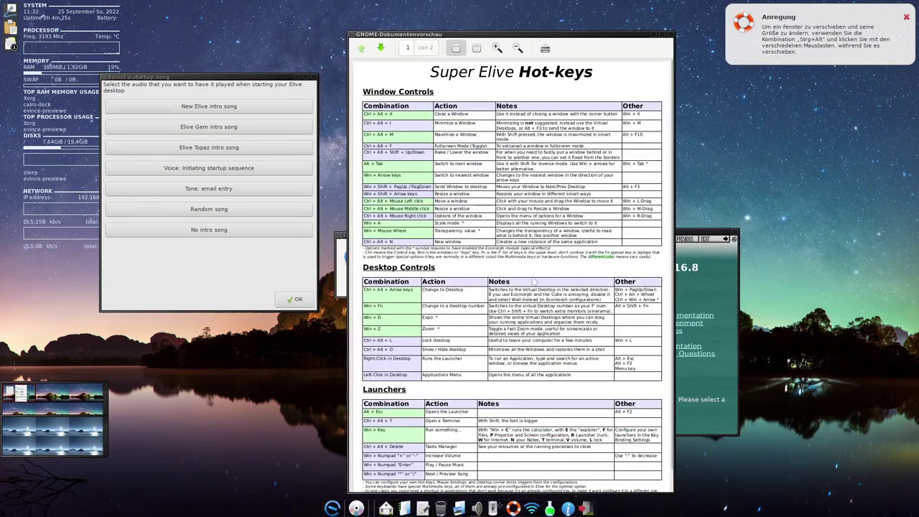
scroll(533, 265, down, 1)
drag(533, 265, 545, 247)
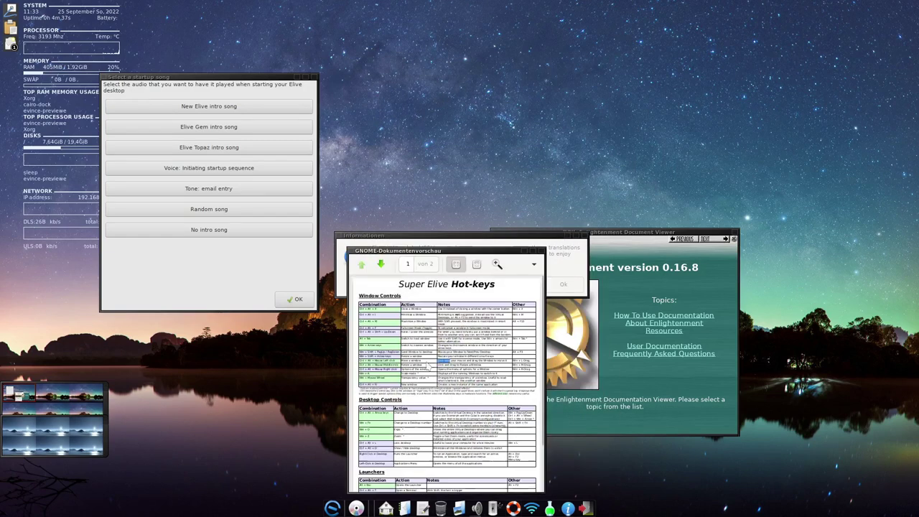
drag(475, 251, 644, 66)
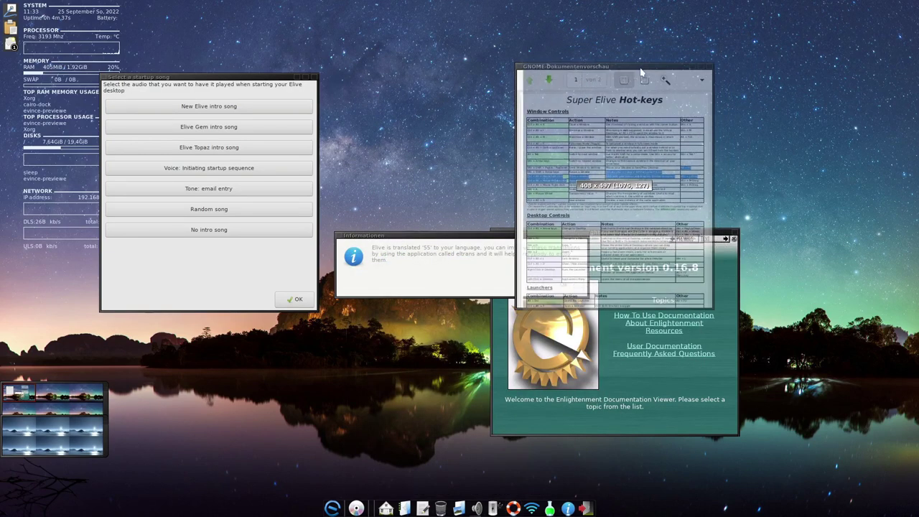
drag(713, 65, 819, 29)
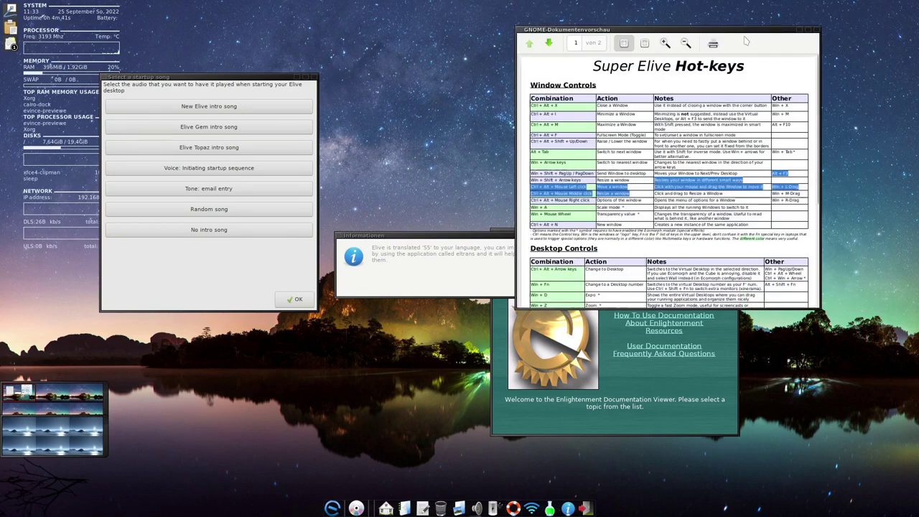
drag(747, 39, 810, 53)
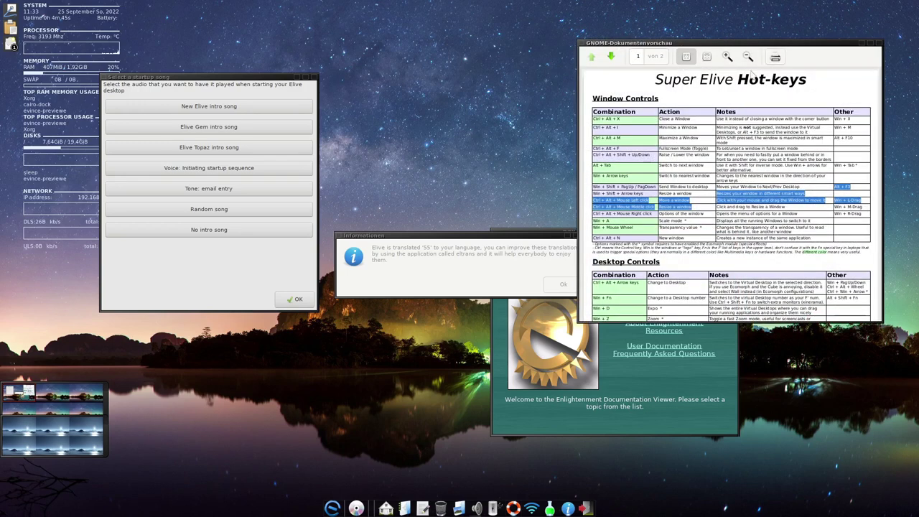
drag(717, 177, 690, 154)
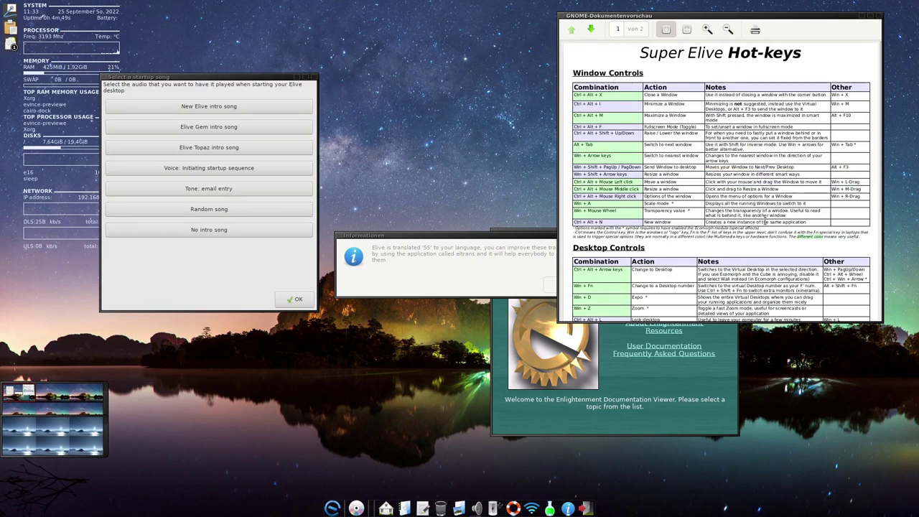
Scroll through the Super Elive hot-keys page and close the document viewer.
scroll(766, 224, down, 3)
scroll(766, 224, down, 2)
scroll(767, 223, up, 3)
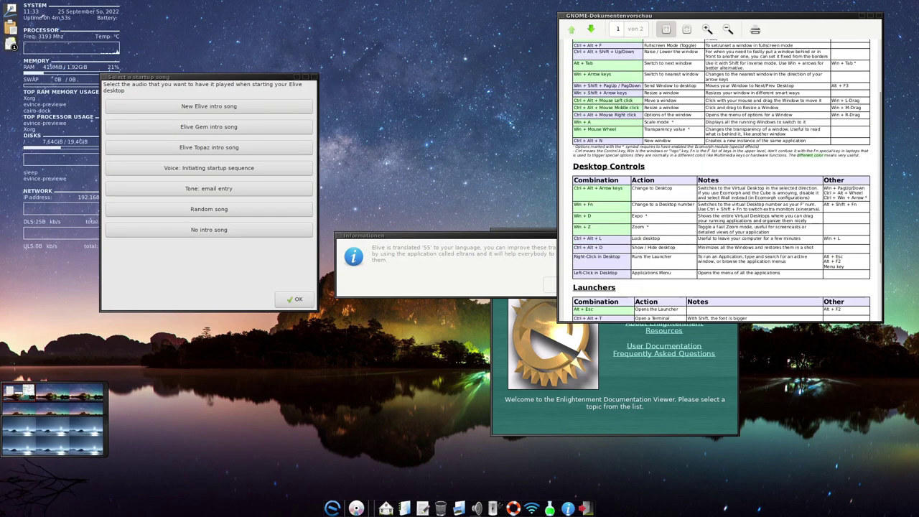
click(879, 16)
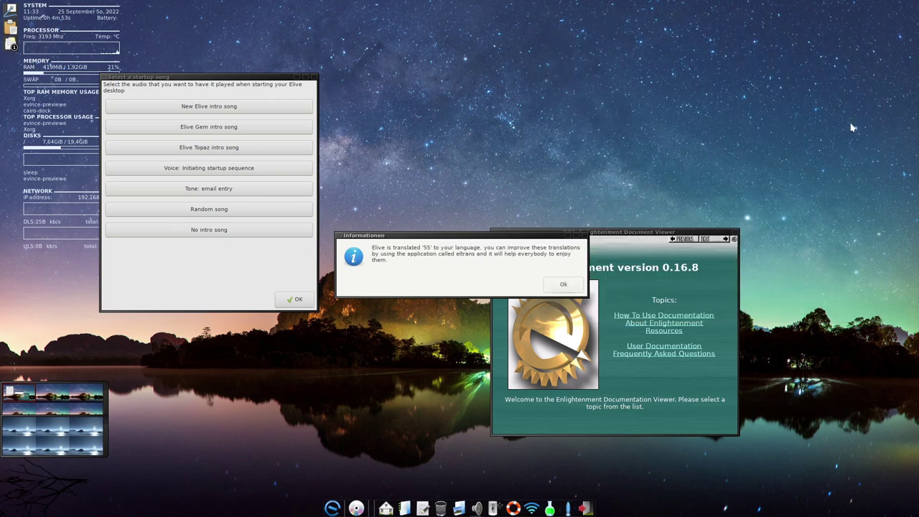
Reposition the translation notice, select the word 'eltrans', then dismiss the notice with Ok.
drag(435, 239, 448, 117)
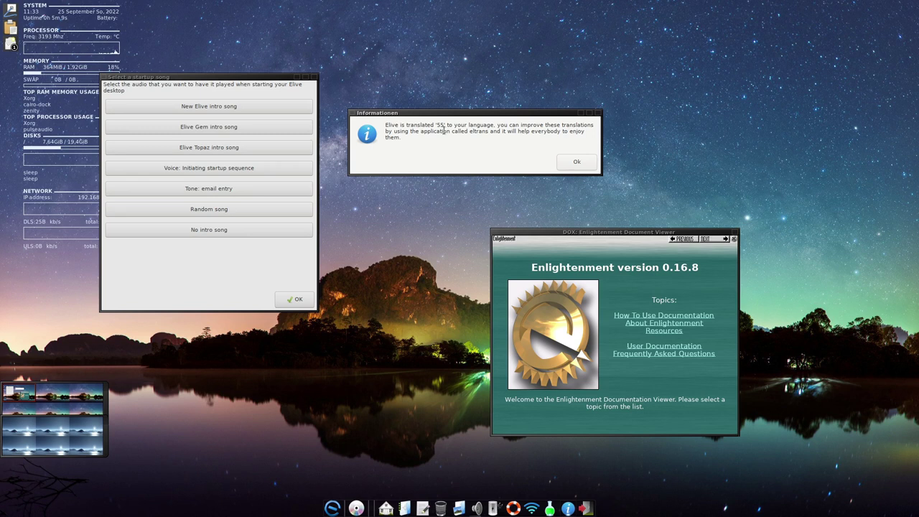
double_click(475, 132)
drag(400, 113, 401, 129)
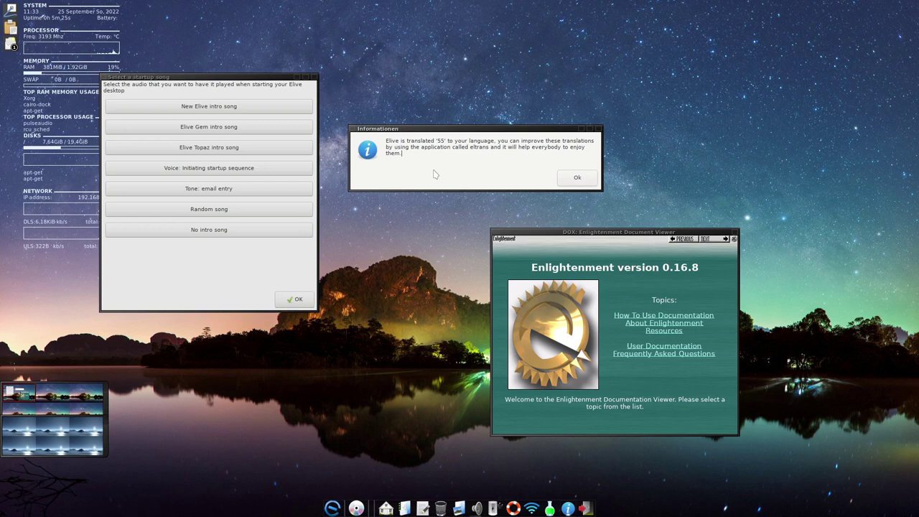
click(584, 181)
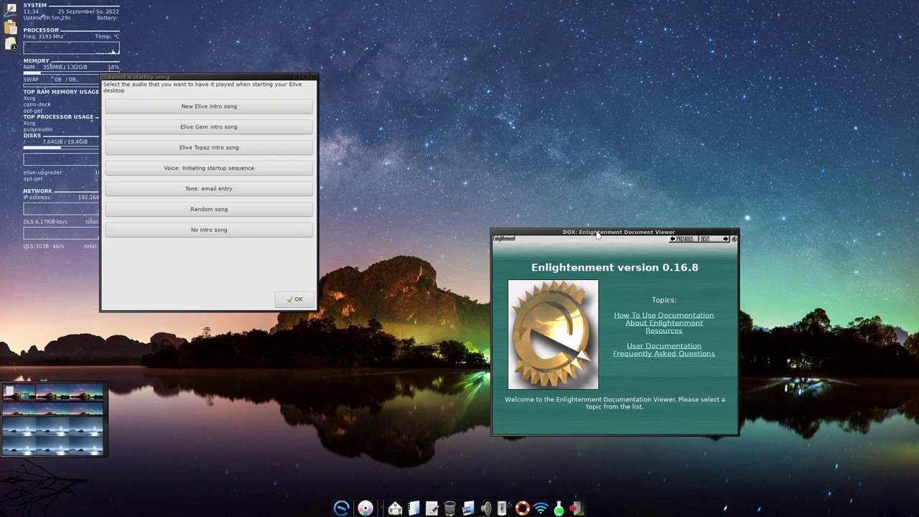
Page the Document Viewer to the Documentation Index, close it, and dismiss the update notes.
drag(598, 234, 493, 129)
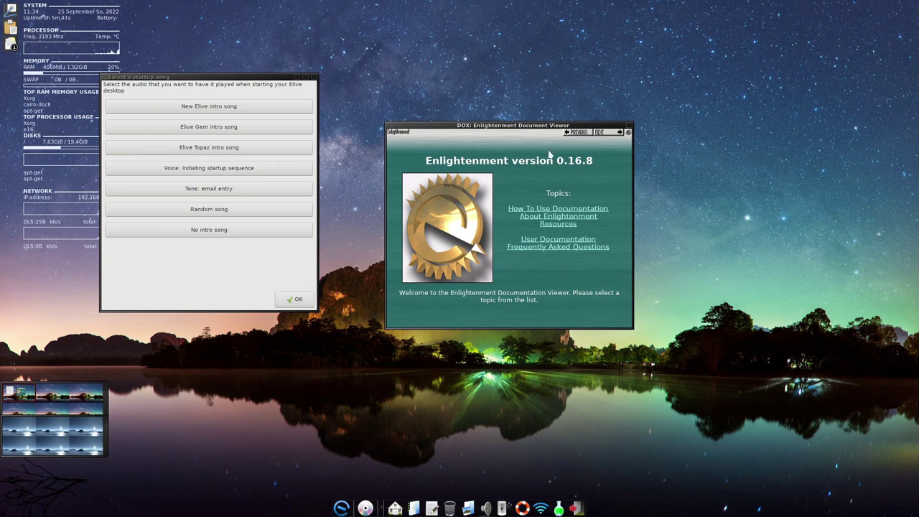
click(600, 133)
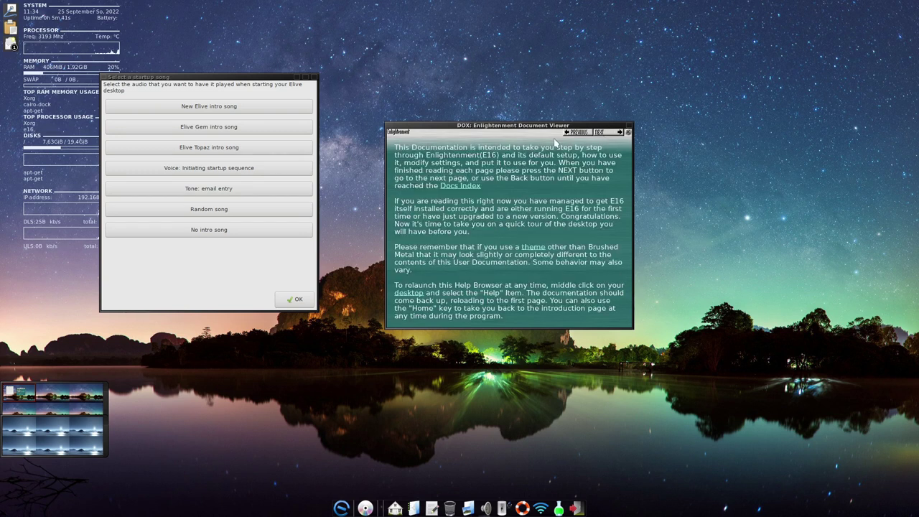
click(611, 135)
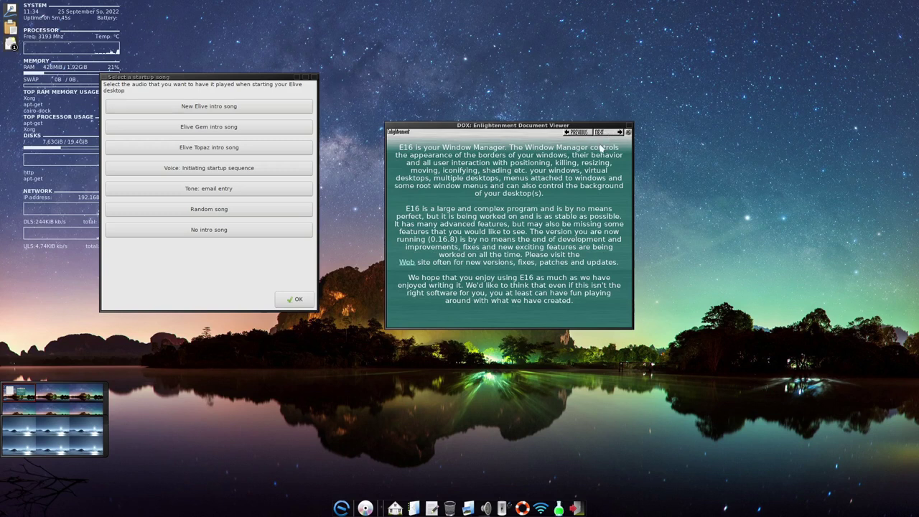
click(598, 136)
click(598, 134)
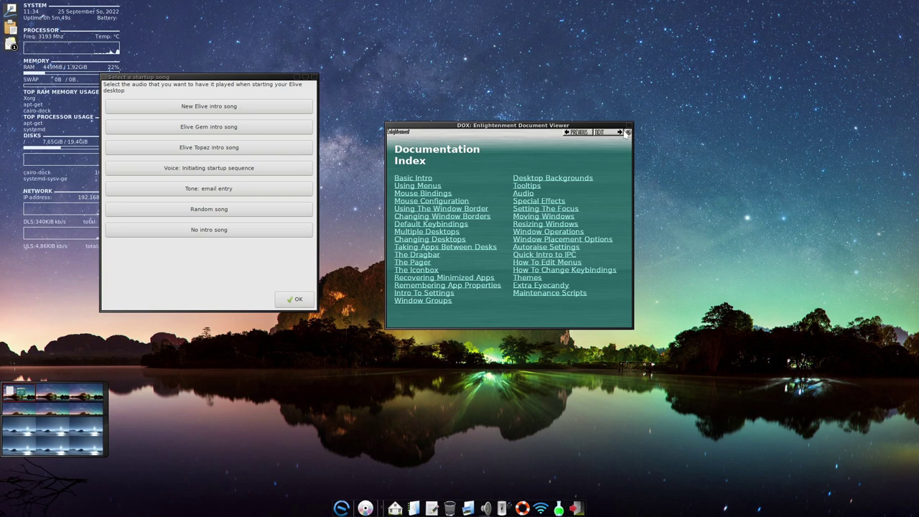
click(628, 133)
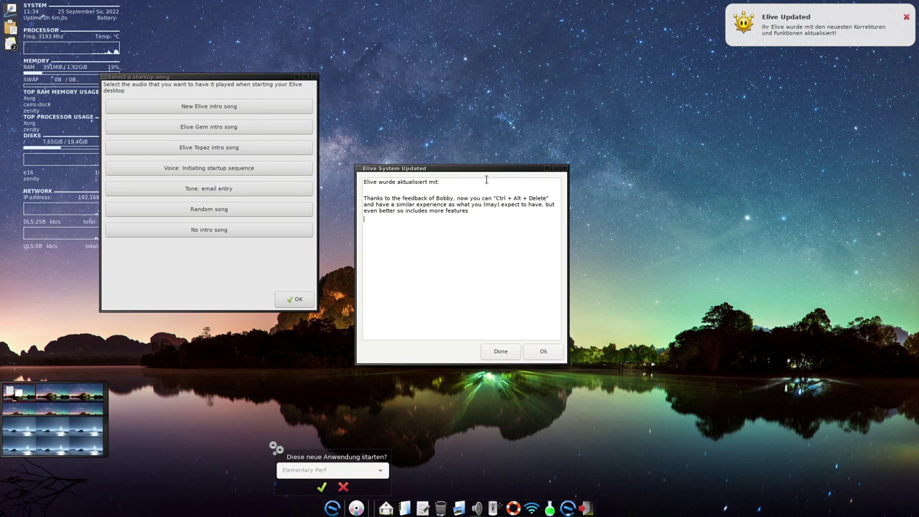
click(553, 353)
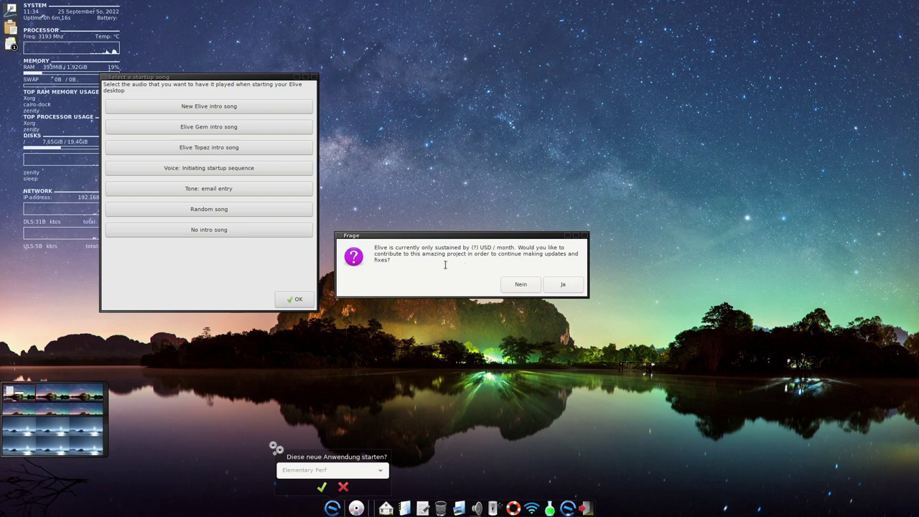
Decline the Elive donation request with Nein.
click(522, 287)
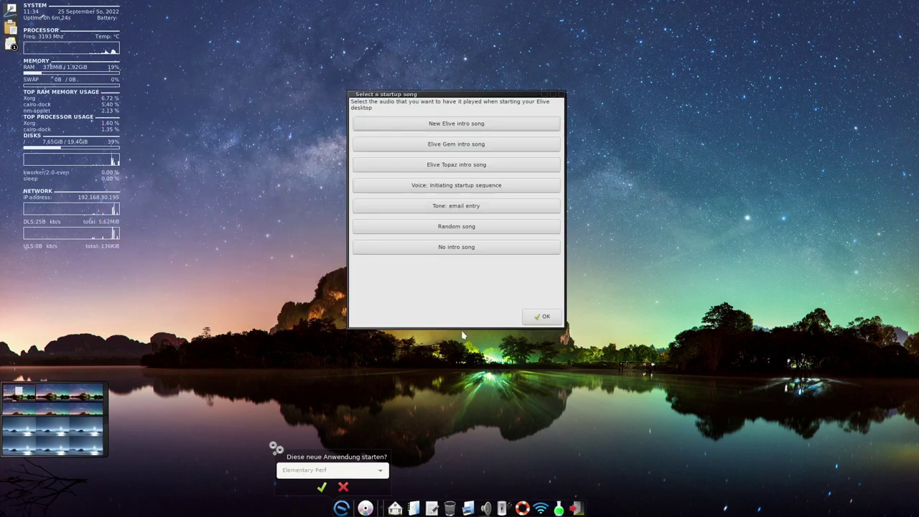
Close the launcher prompt and preview the New Elive, Elive Gem and Elive Topaz intro songs.
click(410, 409)
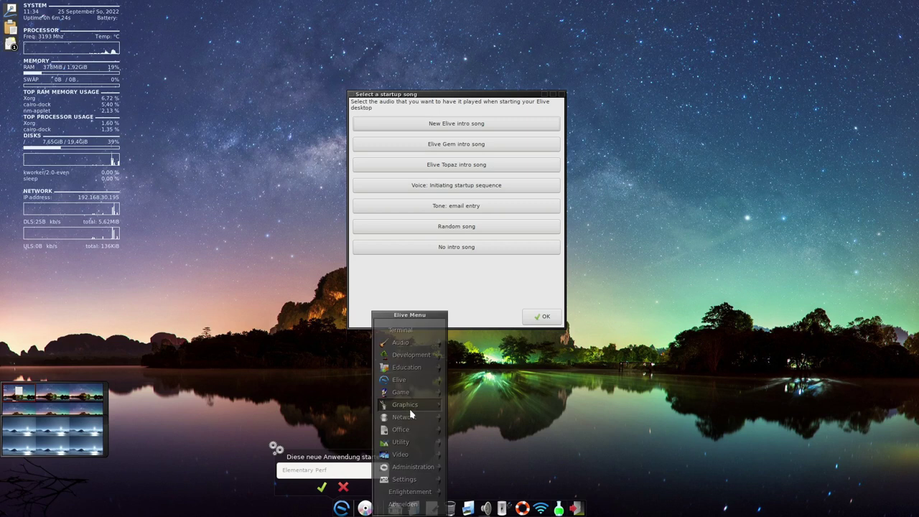
click(343, 488)
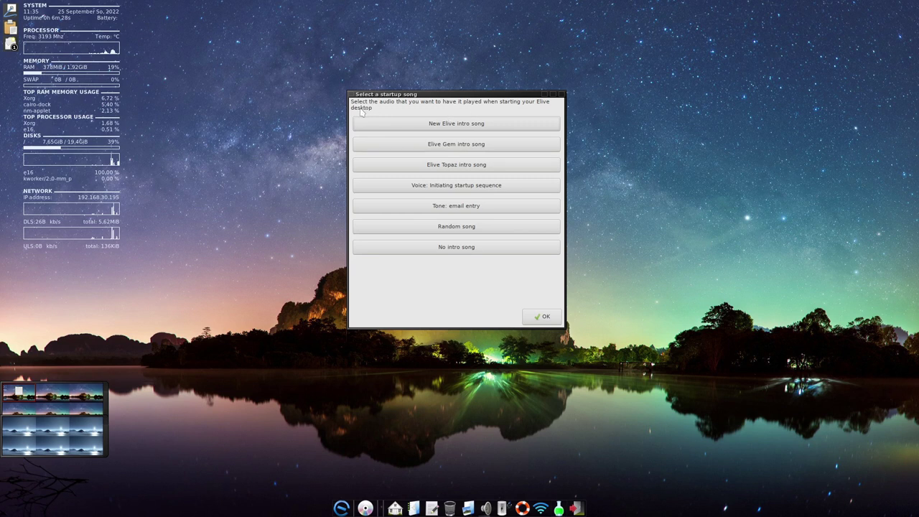
click(441, 128)
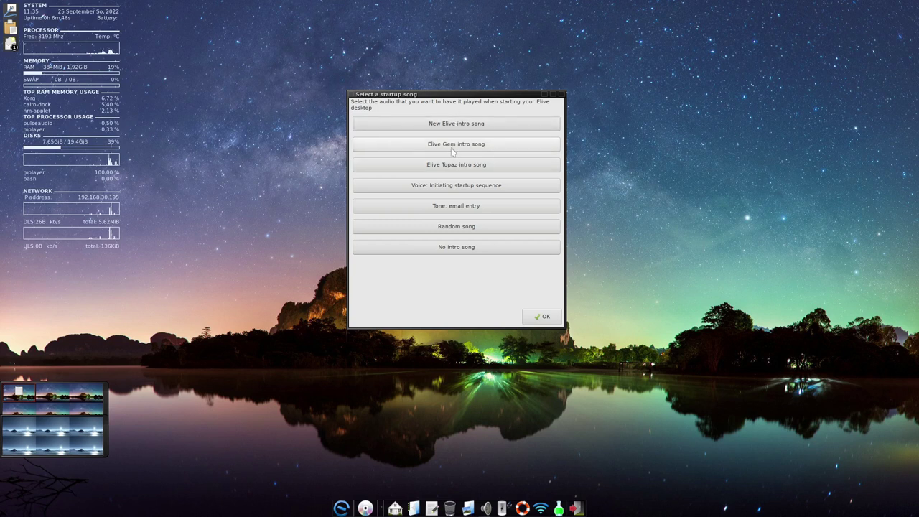
click(461, 146)
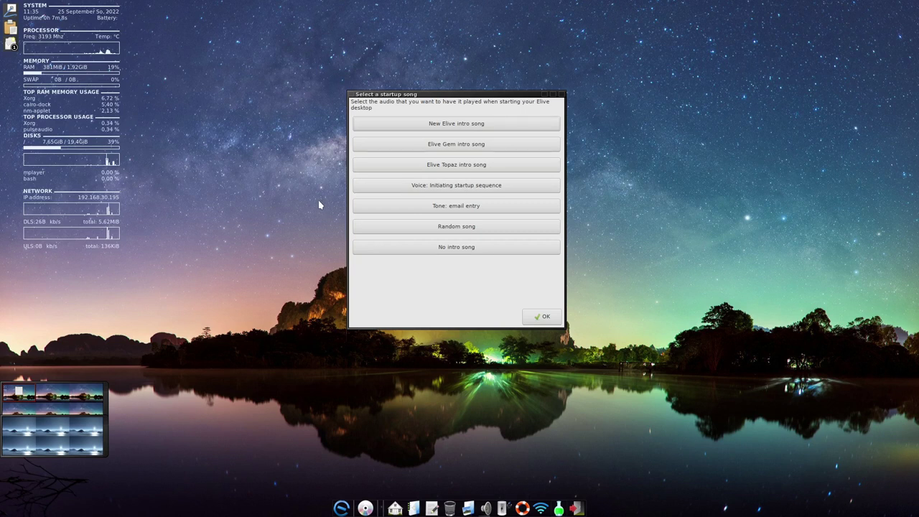
click(357, 167)
Preview the Voice, Tone, random and no-song options, then pick New Elive intro song.
click(504, 191)
click(462, 207)
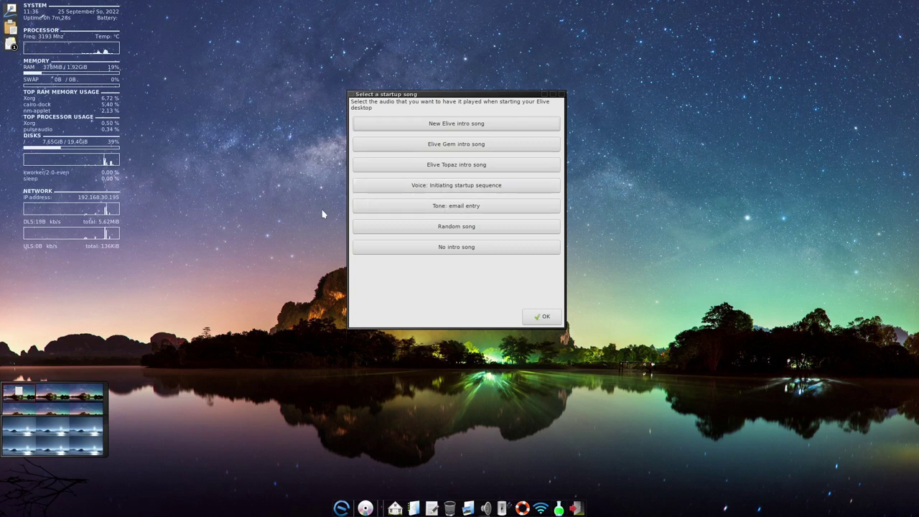
click(453, 229)
click(453, 252)
click(452, 127)
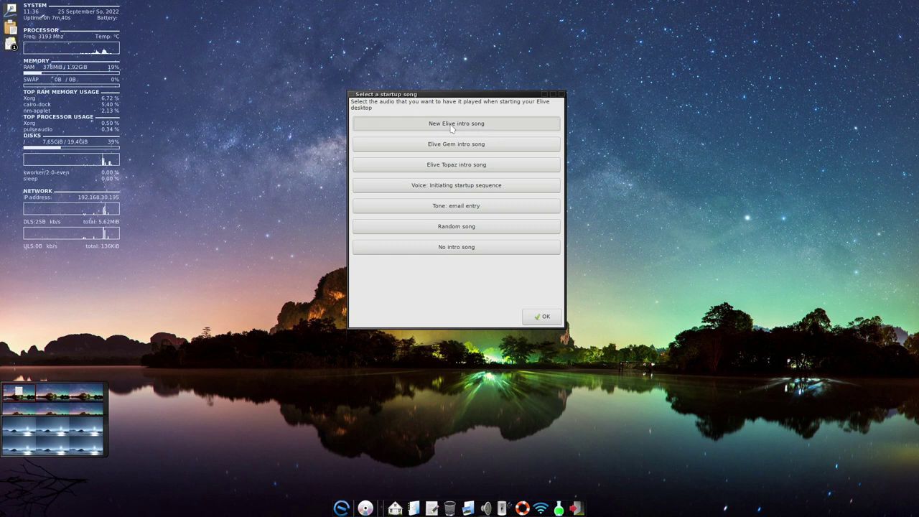
Confirm the New Elive intro song and highlight the 'elive-startup-sound -c' command in the note.
click(543, 317)
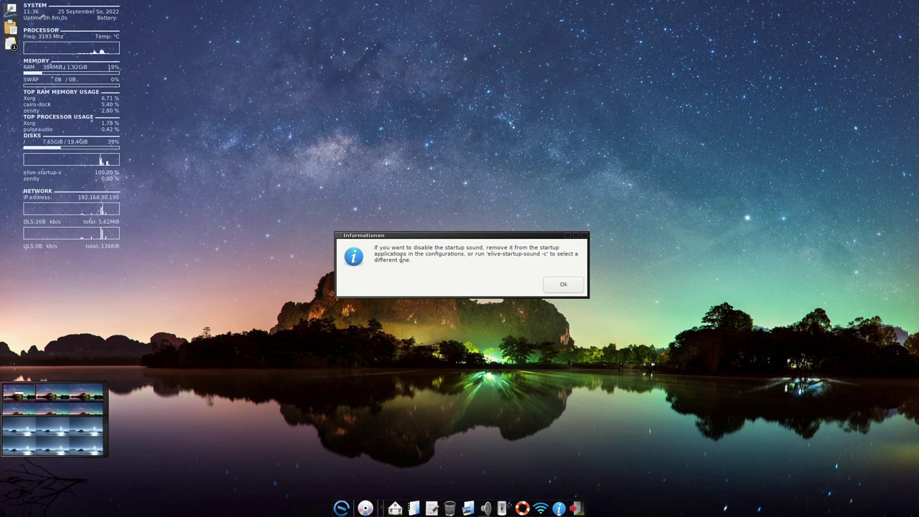
drag(490, 257, 547, 256)
click(443, 249)
drag(488, 254, 541, 259)
click(522, 265)
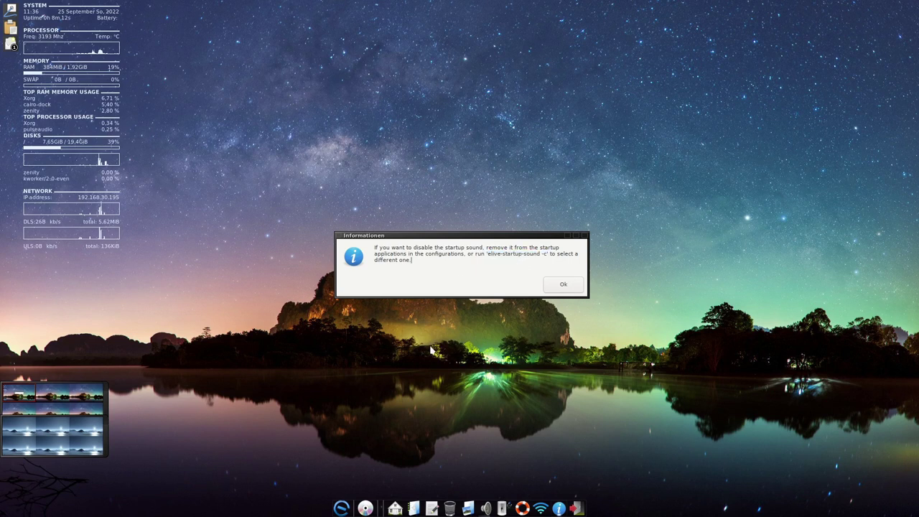
Close the information message and check the network and clipboard tray menus without changes.
click(566, 285)
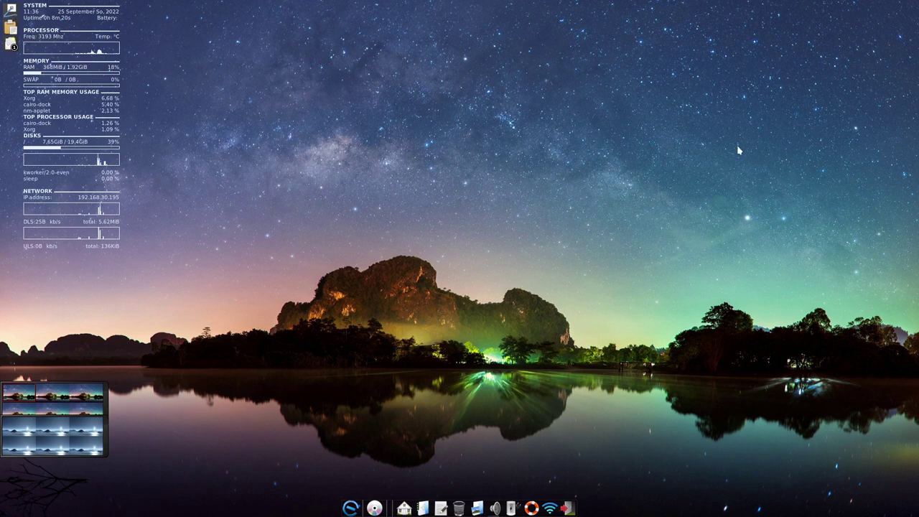
click(12, 12)
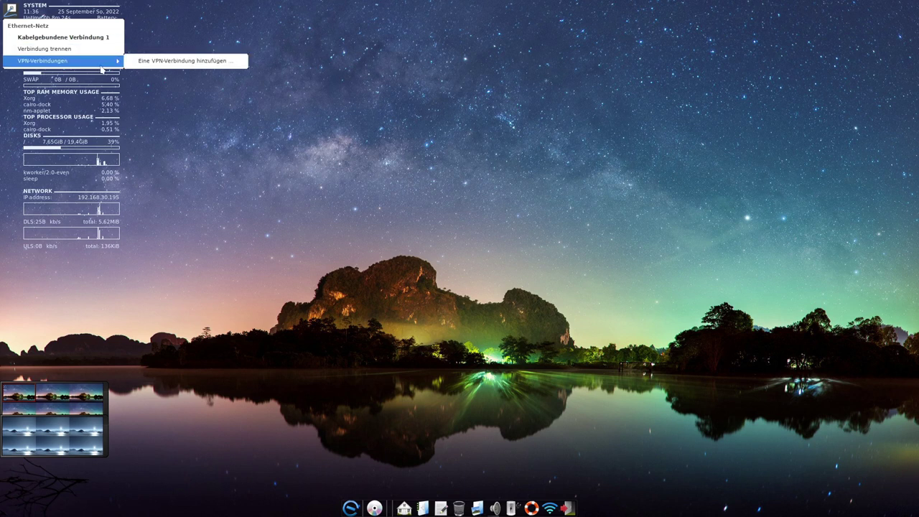
click(349, 94)
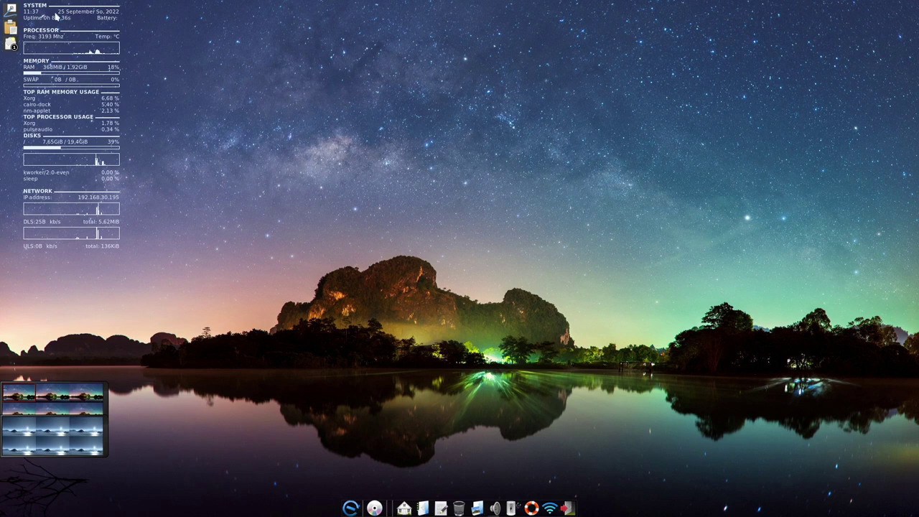
click(11, 10)
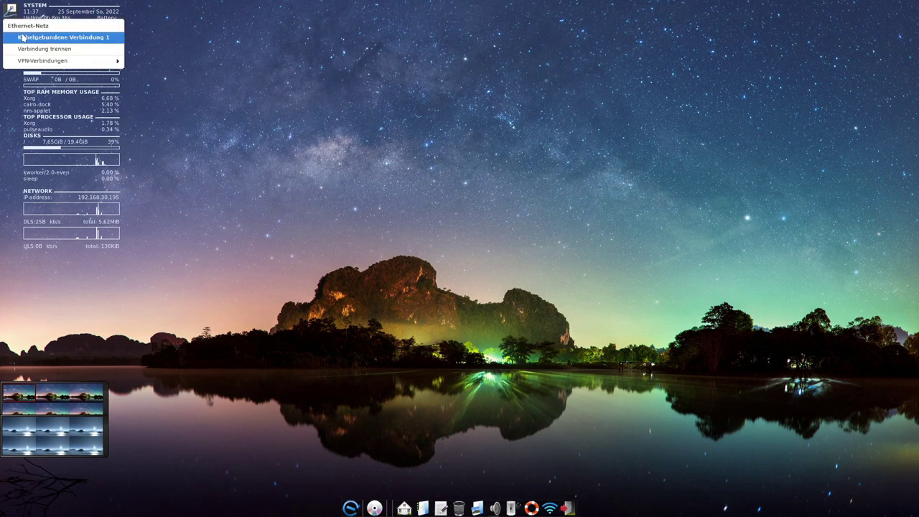
click(10, 12)
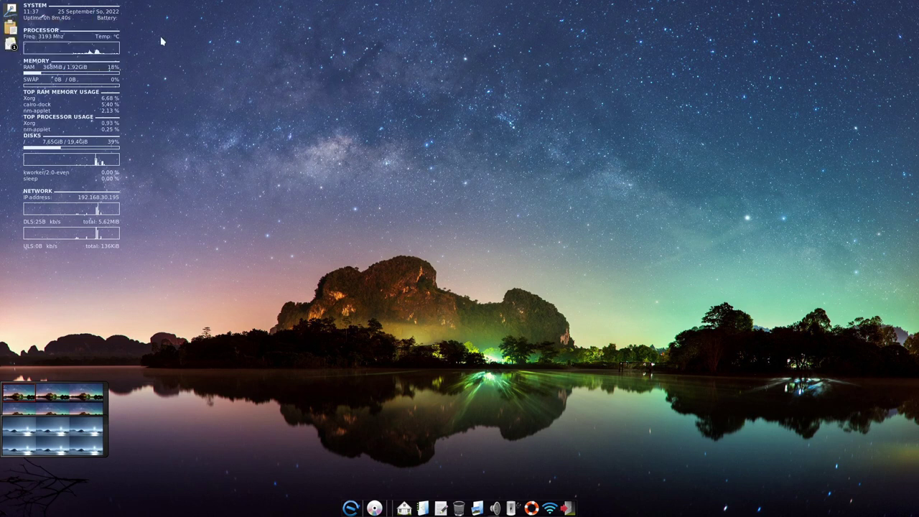
click(11, 31)
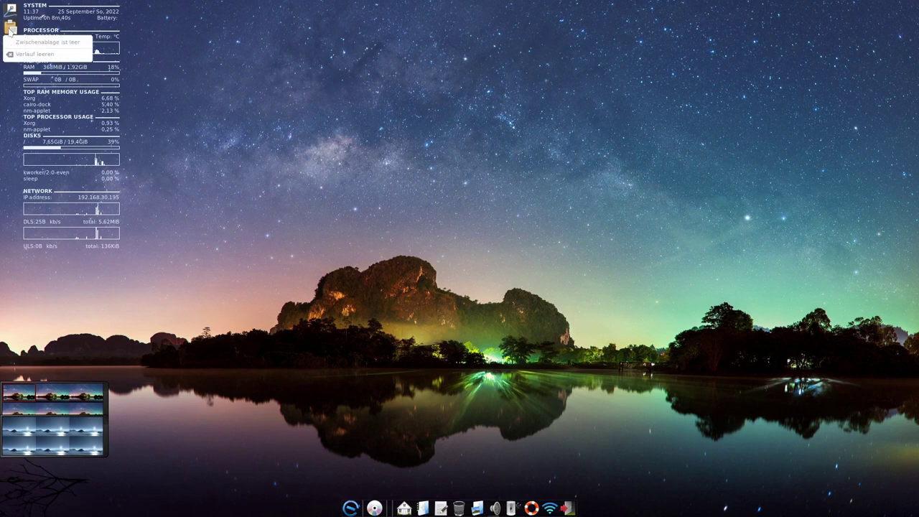
click(11, 31)
Dismiss the pending notification, visit the snowy workspace and return, then drag the pager.
click(10, 47)
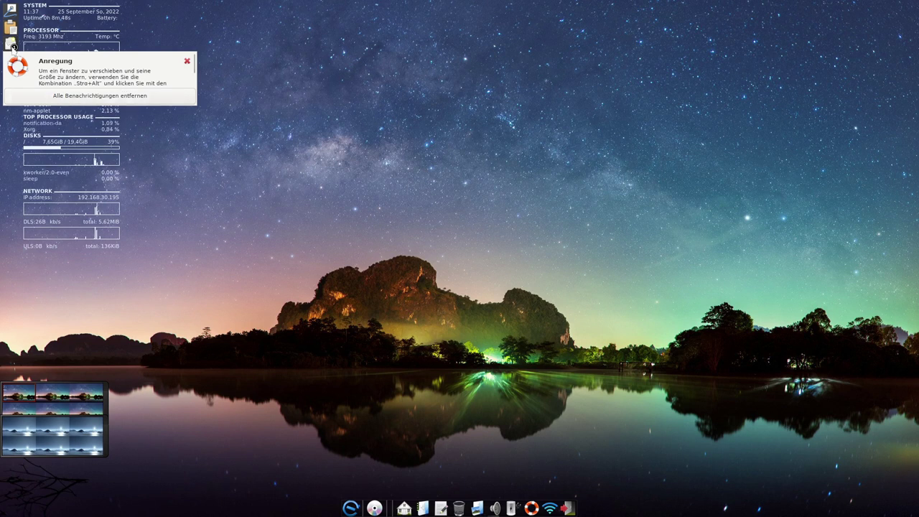
click(119, 85)
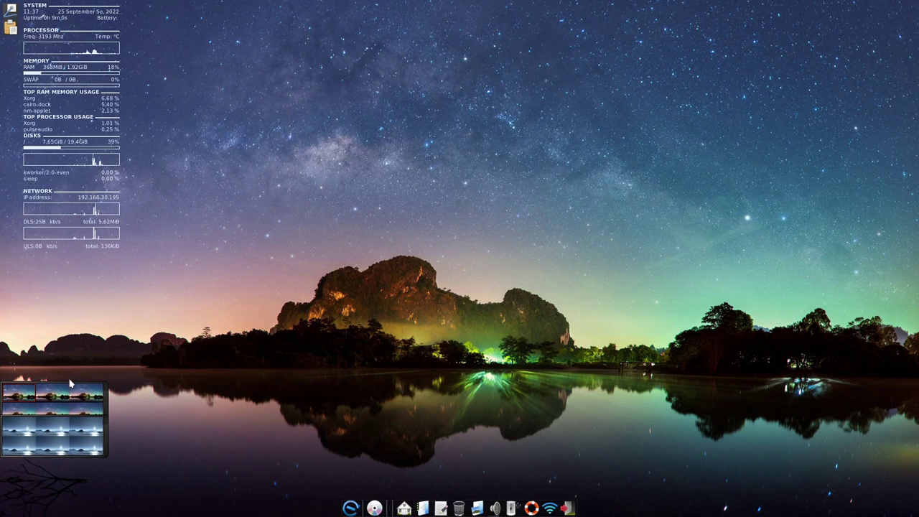
click(21, 430)
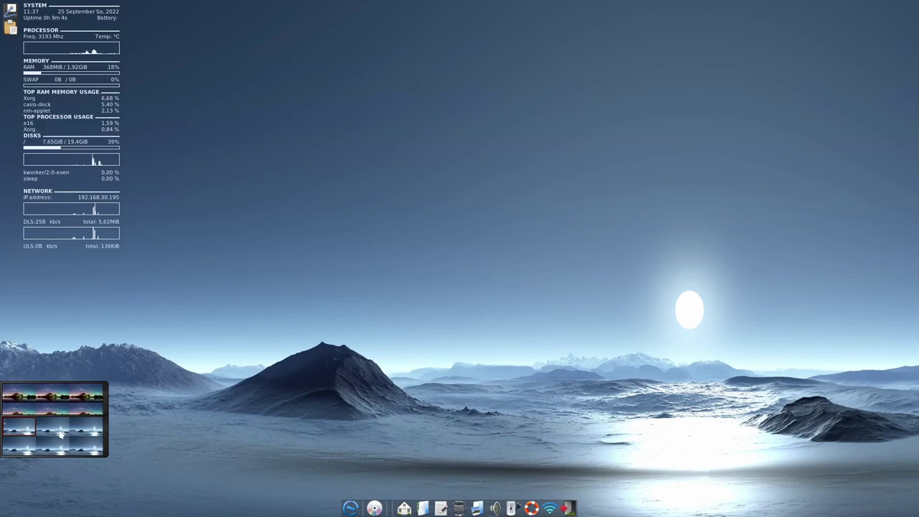
click(14, 394)
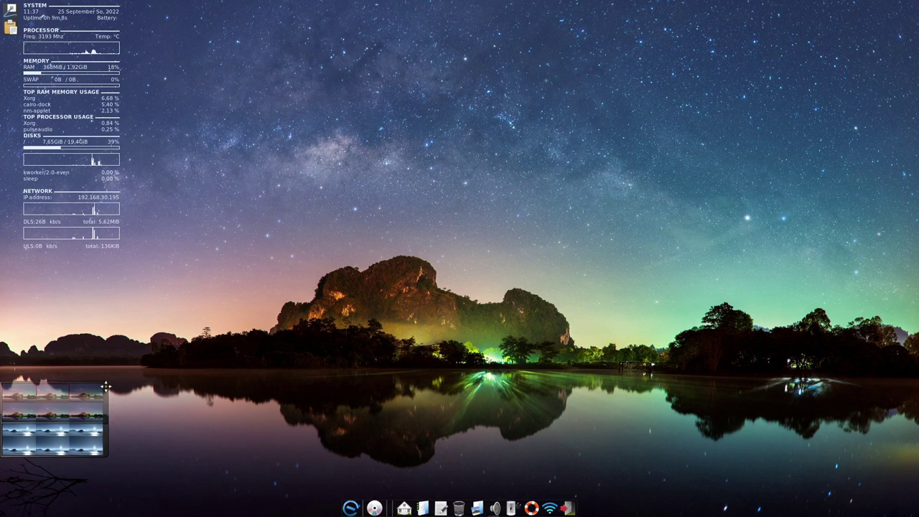
drag(106, 389, 99, 464)
Launch the LibreOffice database program from the Elive menu and close its Database Wizard.
right_click(29, 467)
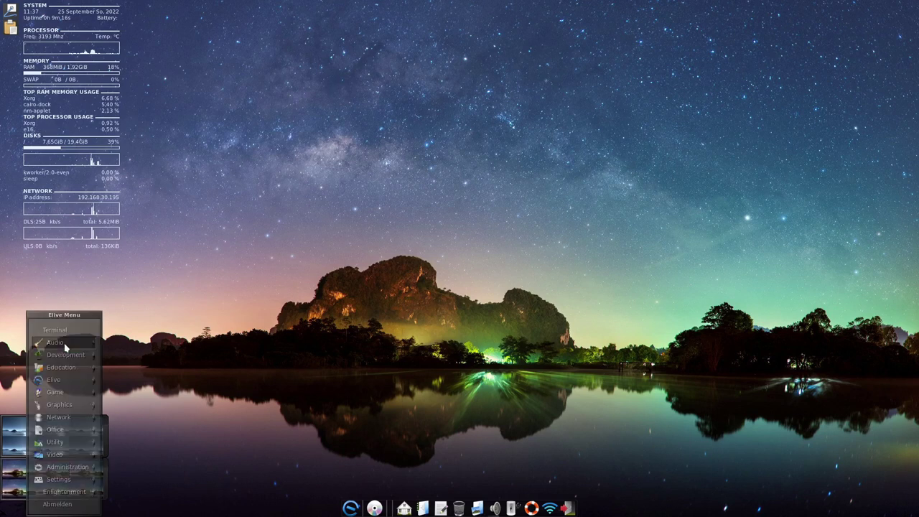
click(206, 359)
click(28, 431)
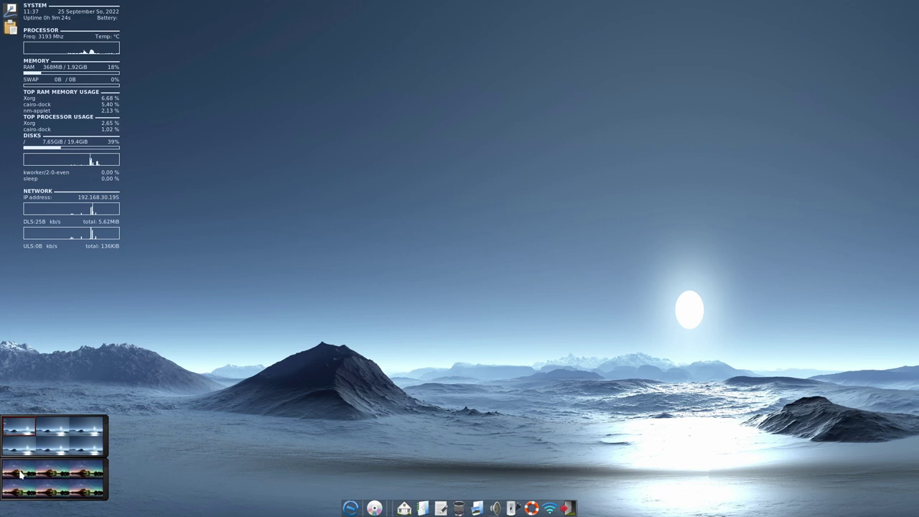
click(32, 414)
mouse_move(43, 361)
click(143, 425)
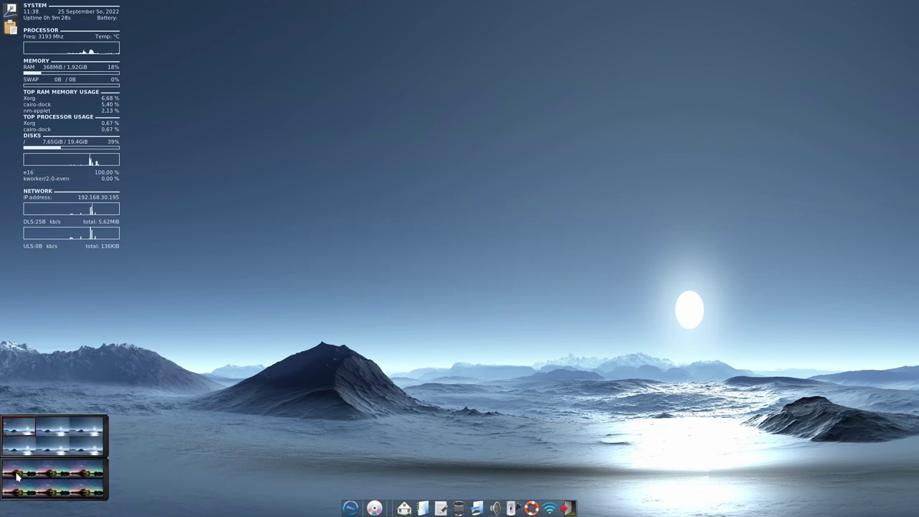
click(643, 146)
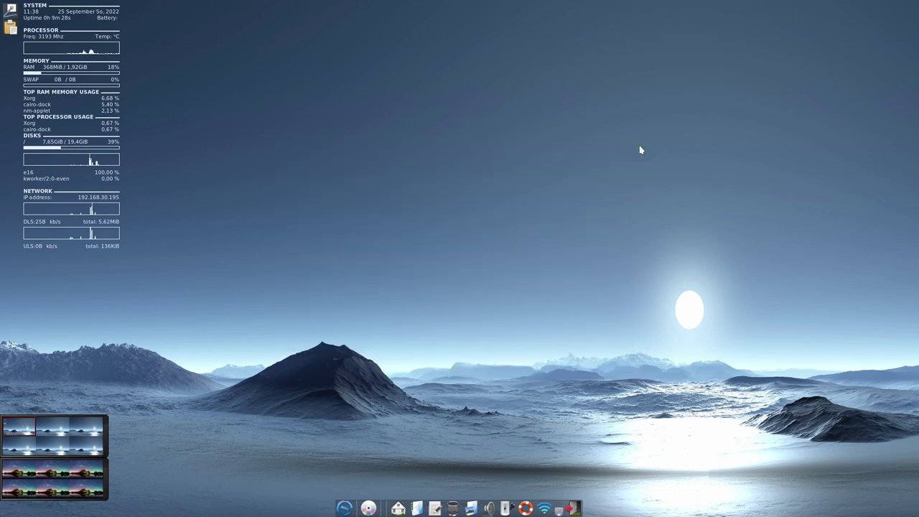
Raise both workspace overviews slightly and switch to the night-lake desktop.
click(55, 444)
click(24, 431)
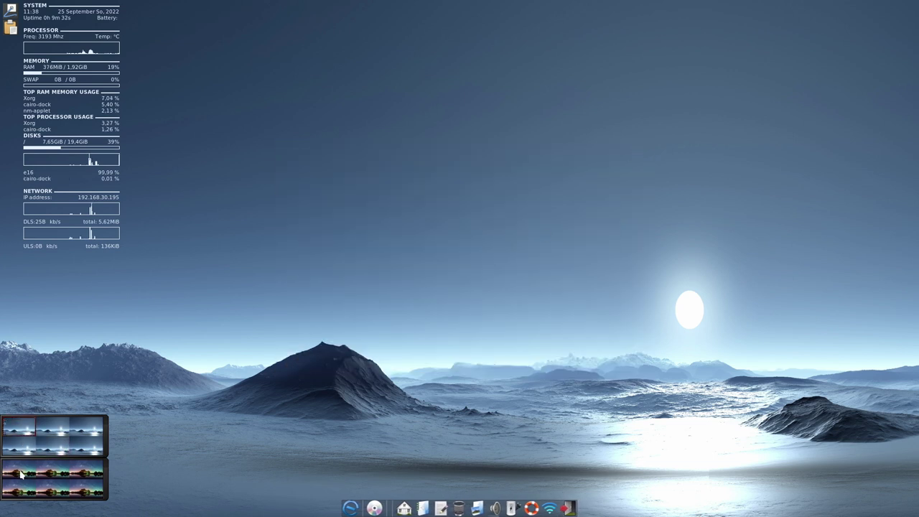
mouse_move(110, 426)
mouse_down()
mouse_move(200, 421)
mouse_move(103, 415)
mouse_up()
mouse_move(104, 468)
mouse_down()
mouse_move(185, 471)
mouse_move(108, 446)
mouse_move(99, 457)
mouse_up()
click(81, 461)
click(21, 463)
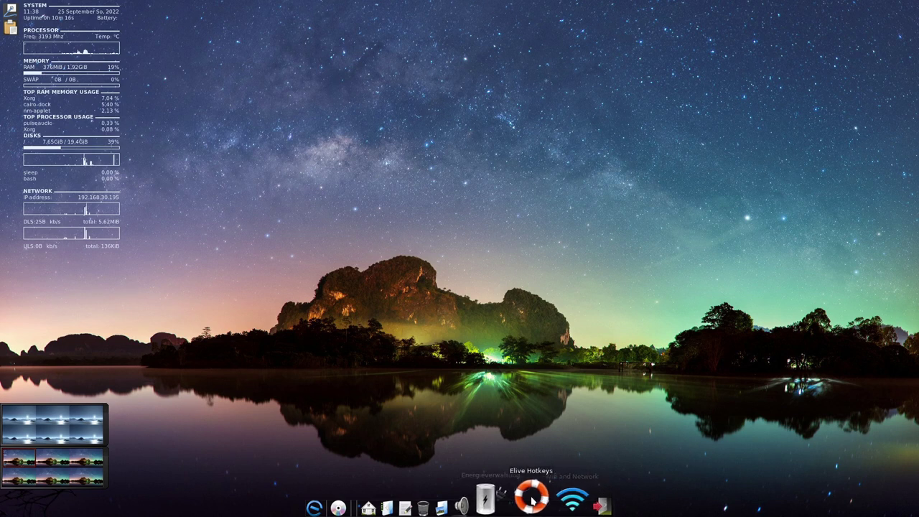
Open and close the Elive hotkeys document, check power status, and lower volume from 72% to 63%.
click(532, 505)
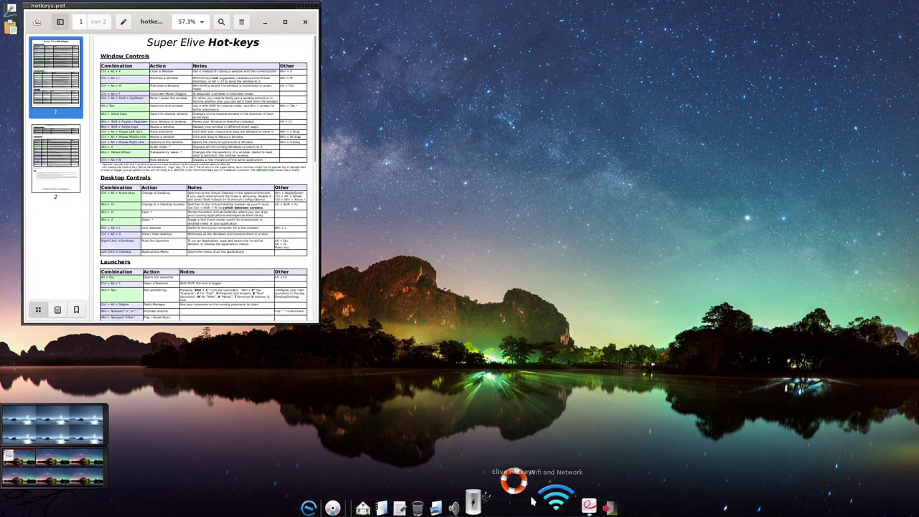
click(316, 5)
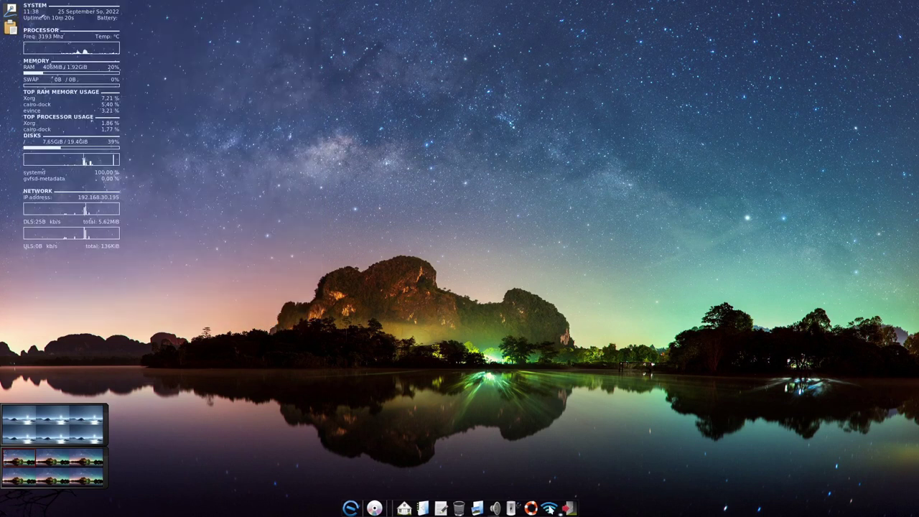
click(512, 503)
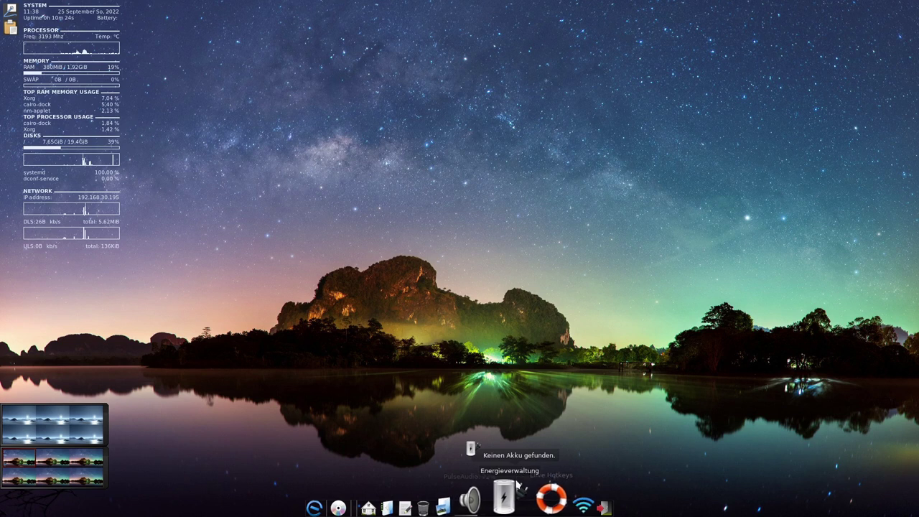
click(495, 496)
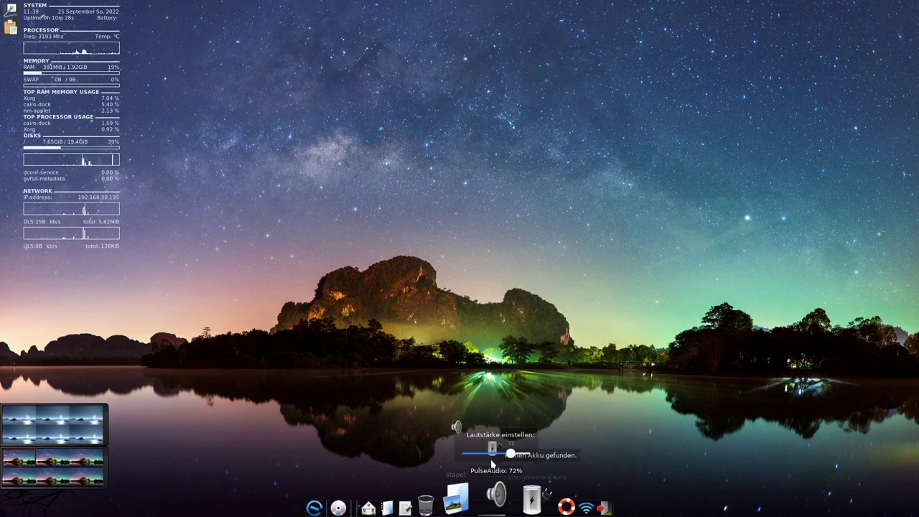
drag(511, 456, 505, 454)
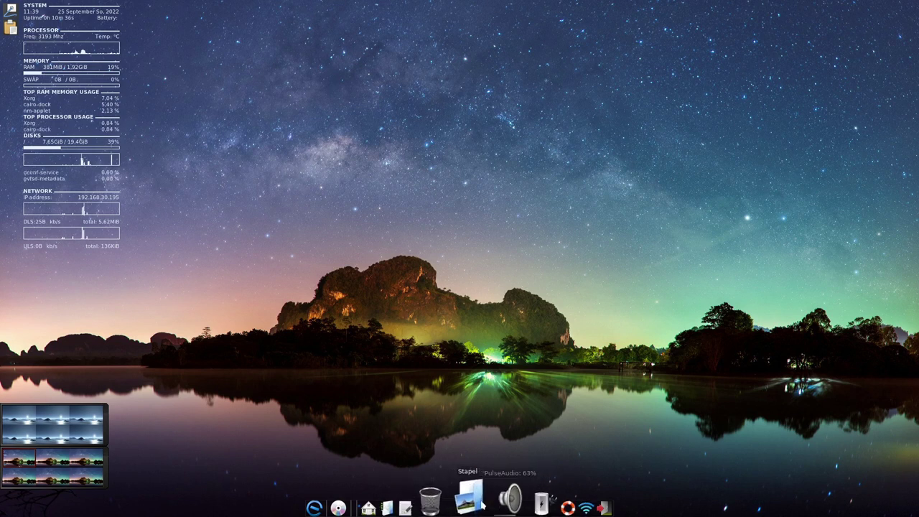
View the stored-items stack and the clipboard history, then dismiss the clipboard history.
click(481, 503)
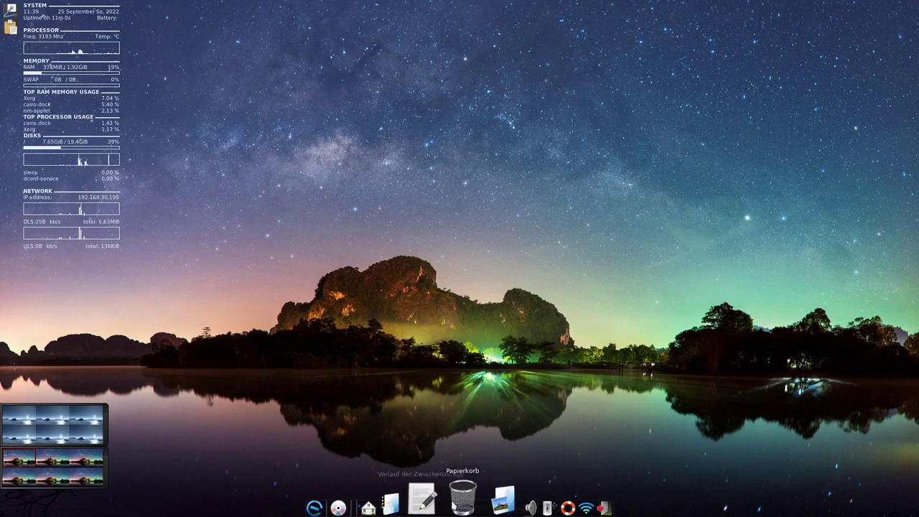
click(441, 502)
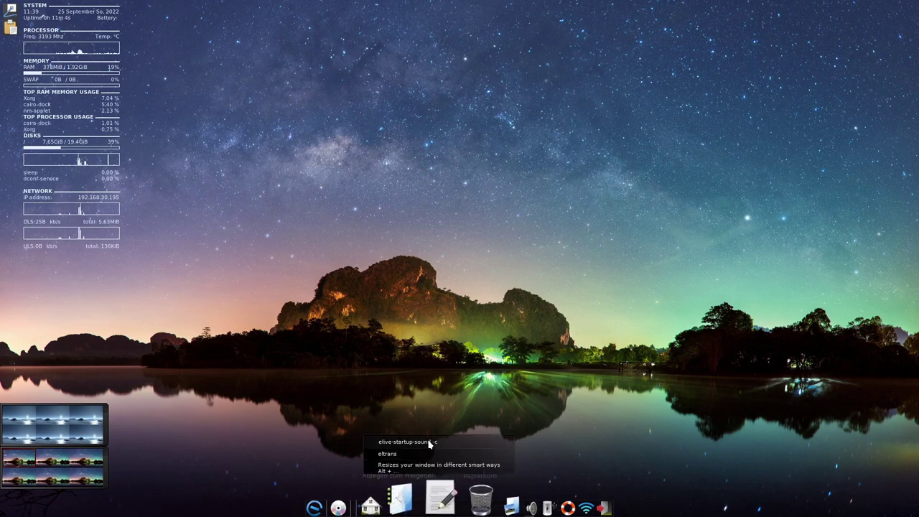
click(456, 442)
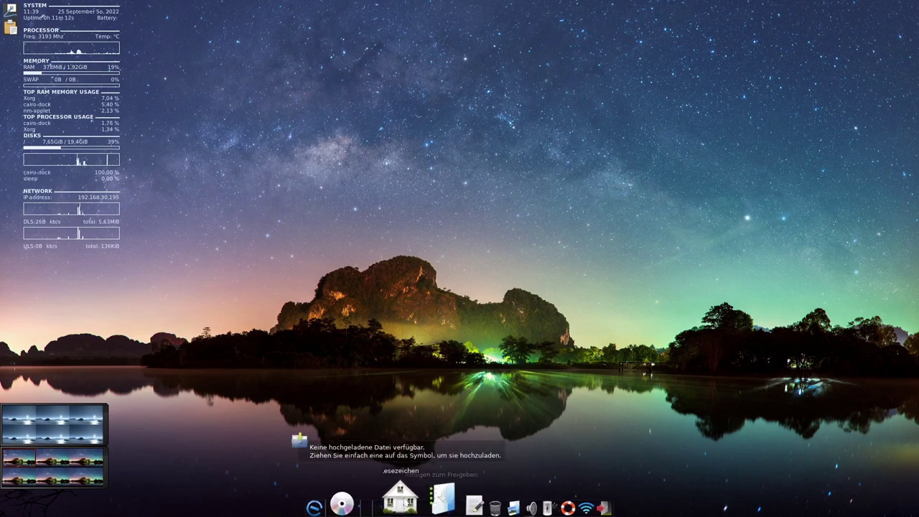
mouse_move(406, 502)
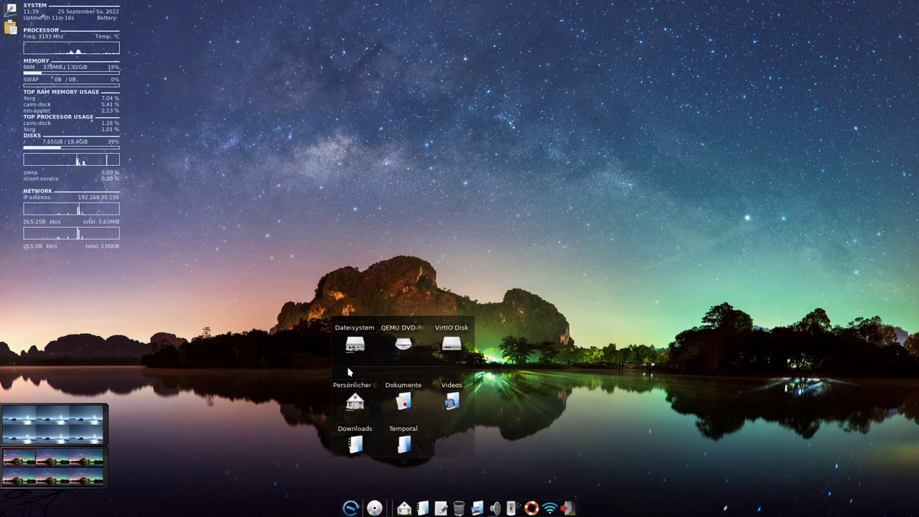
Open the home folder in Thunar, centre the window, and view then close About Thunar.
click(369, 408)
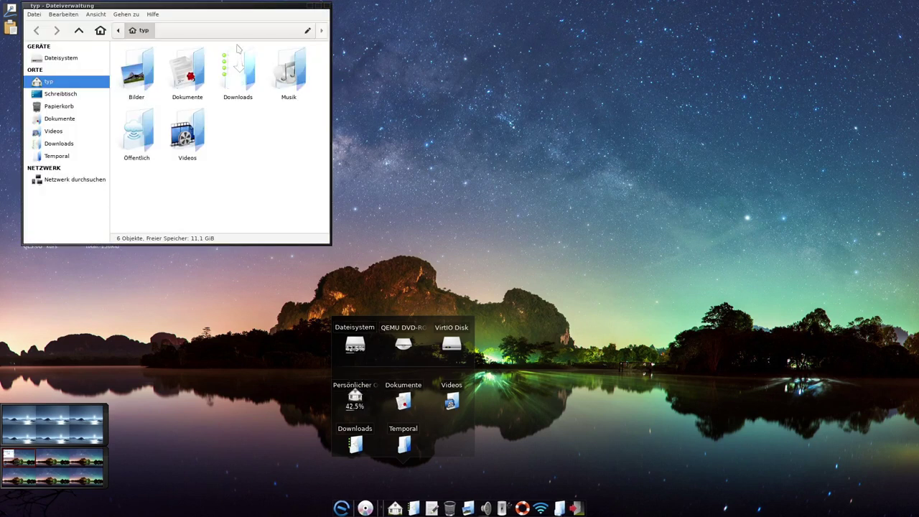
drag(219, 12, 526, 92)
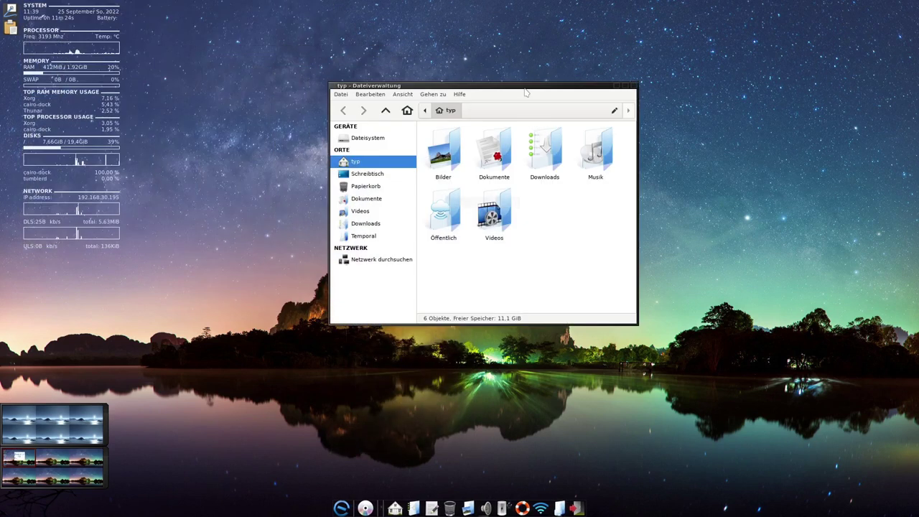
click(459, 94)
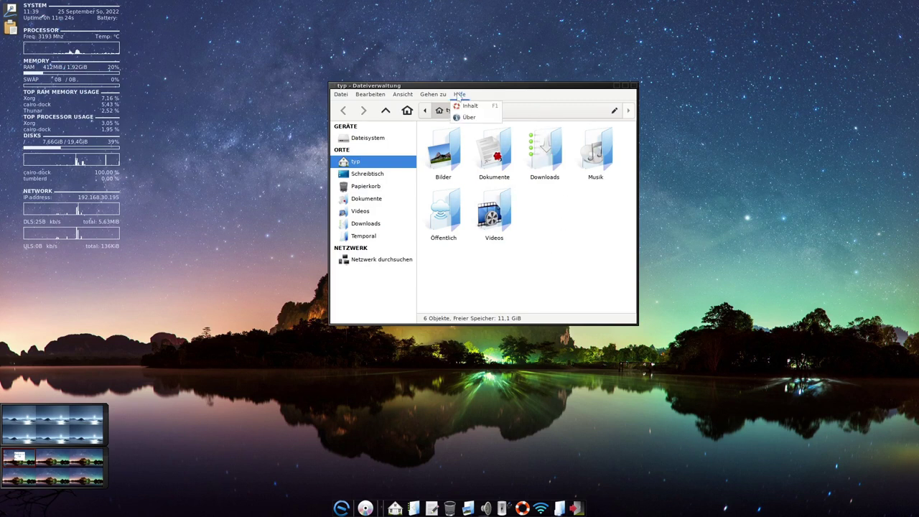
click(470, 117)
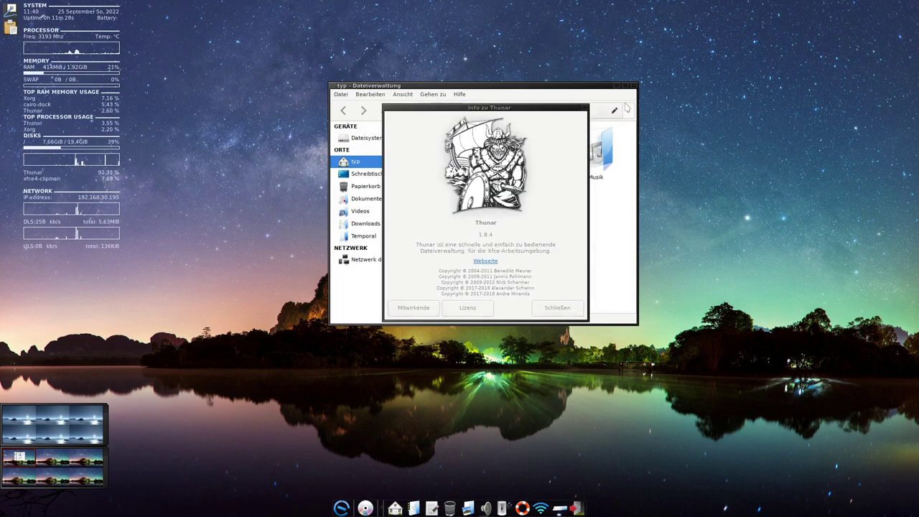
click(583, 108)
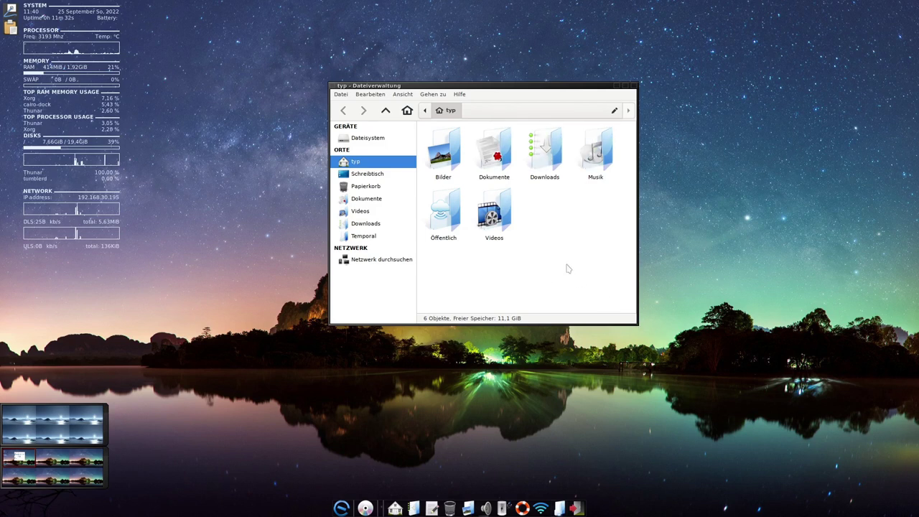
Browse Bilder, Dokumente and Vorlagen, then open Dokumente's 'Basic Terminal and system Tutorial.html' in Firefox.
double_click(452, 165)
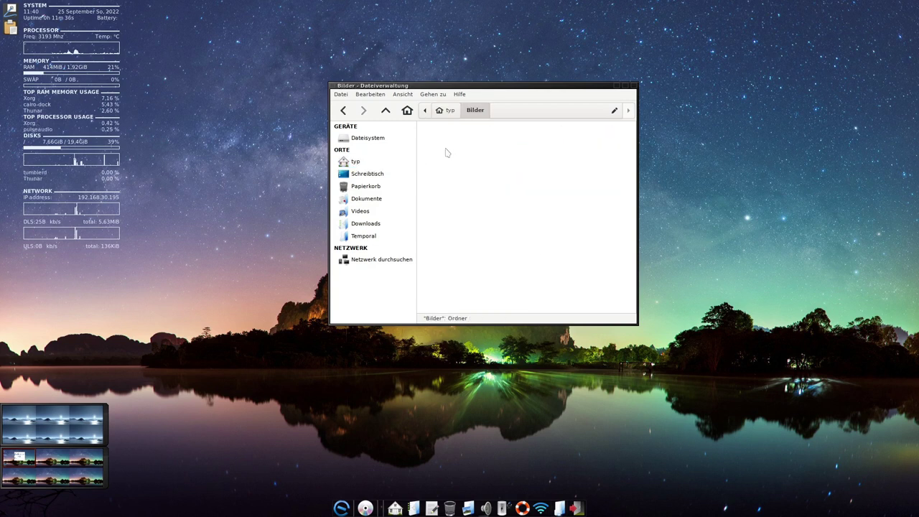
click(450, 111)
double_click(507, 153)
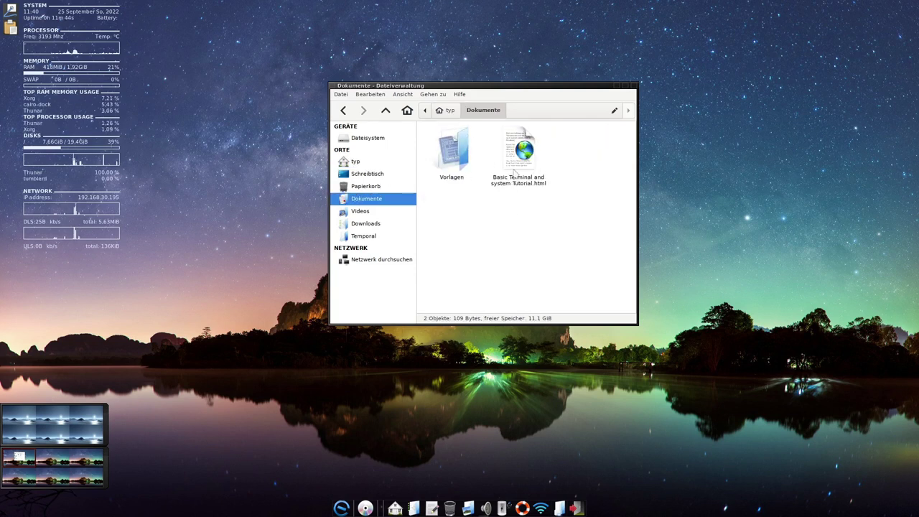
double_click(448, 159)
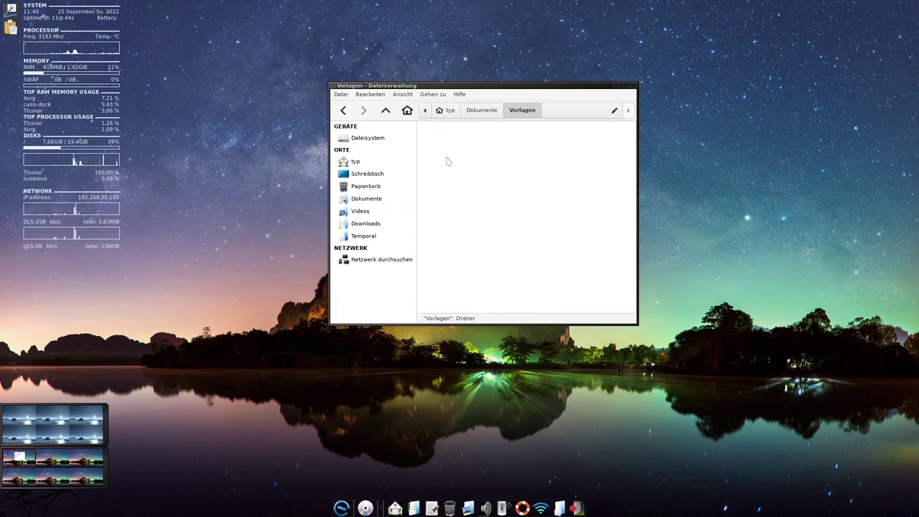
click(493, 115)
click(518, 152)
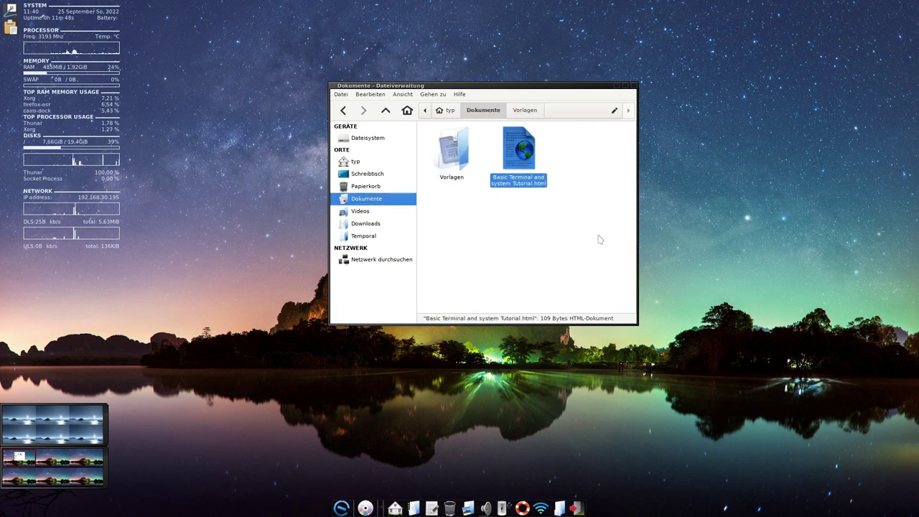
key(Return)
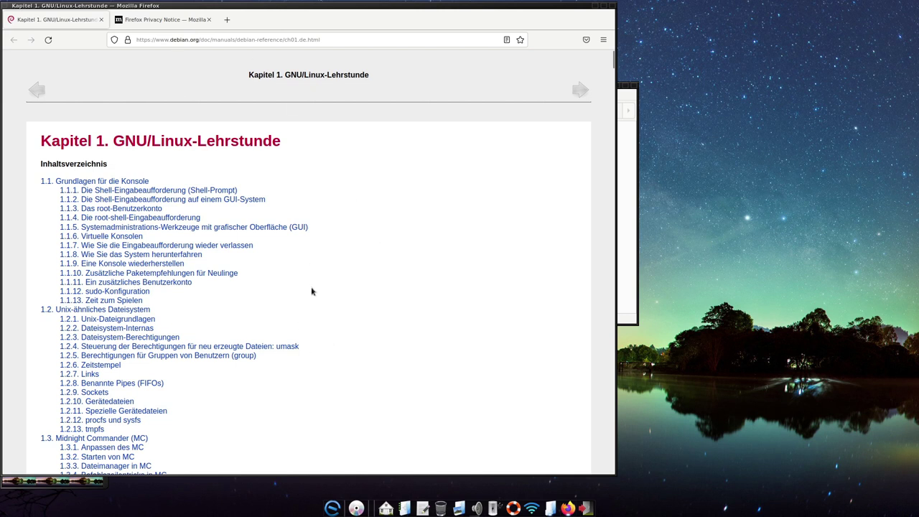
Scroll through the tutorial's contents, close Firefox, and open the Videos folder.
scroll(315, 288, down, 13)
scroll(315, 288, up, 7)
click(613, 7)
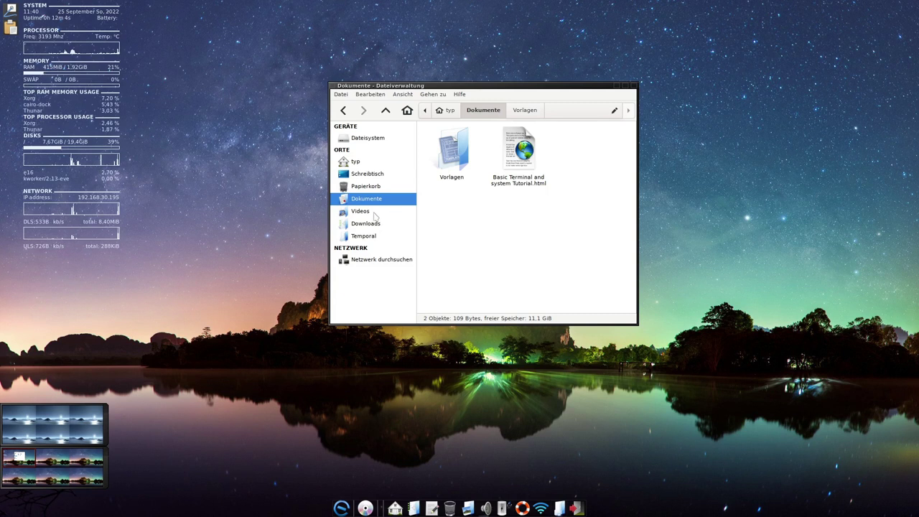
click(361, 212)
Browse the Downloads, tmp and Schreibtisch folders from the side pane, then return home.
click(363, 225)
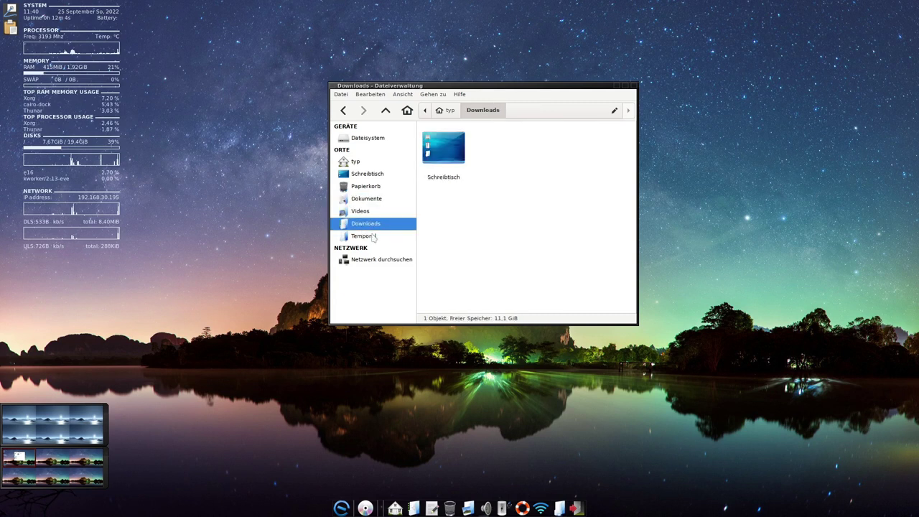
drag(448, 153, 473, 179)
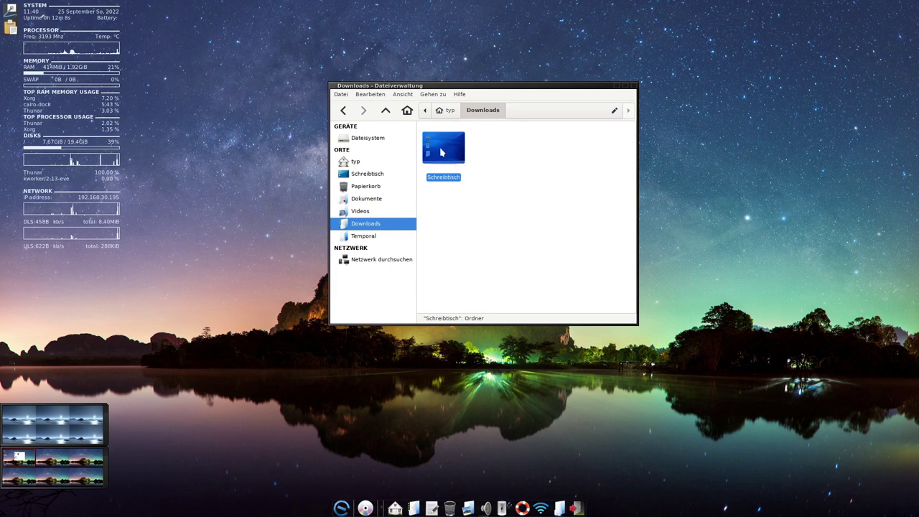
click(362, 237)
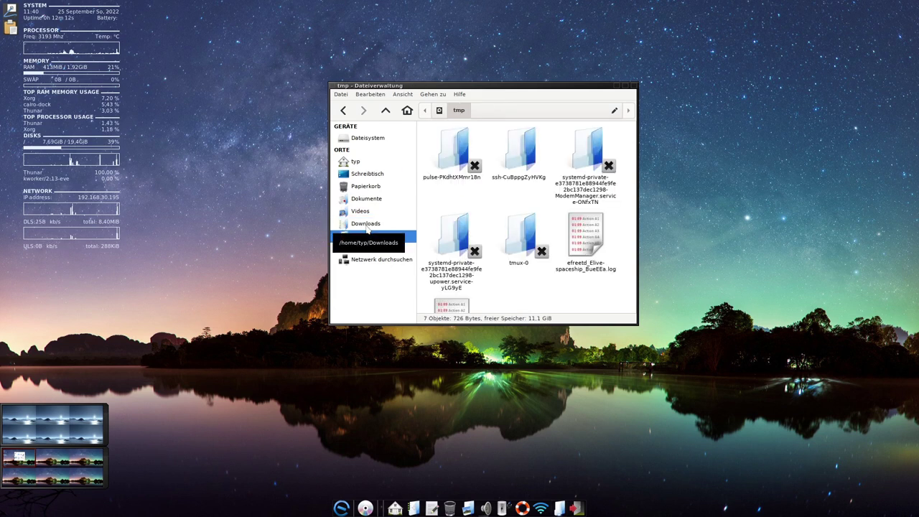
click(365, 177)
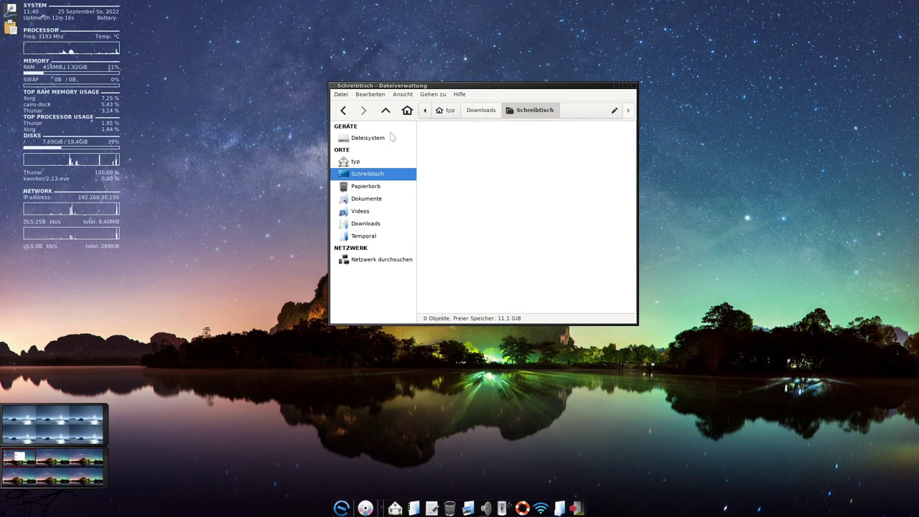
click(357, 161)
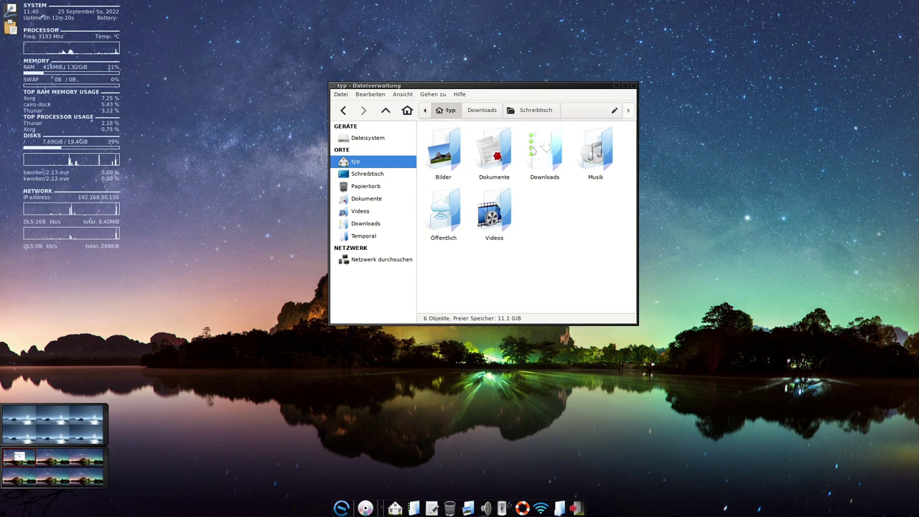
Visit Schreibtisch, Downloads and typ via the path bar, clear the selection, and close Thunar.
click(532, 111)
click(480, 111)
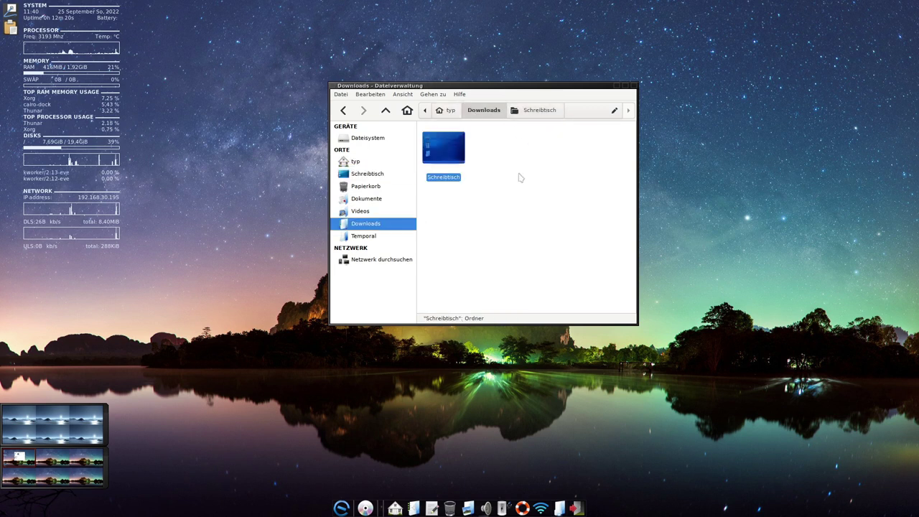
click(453, 111)
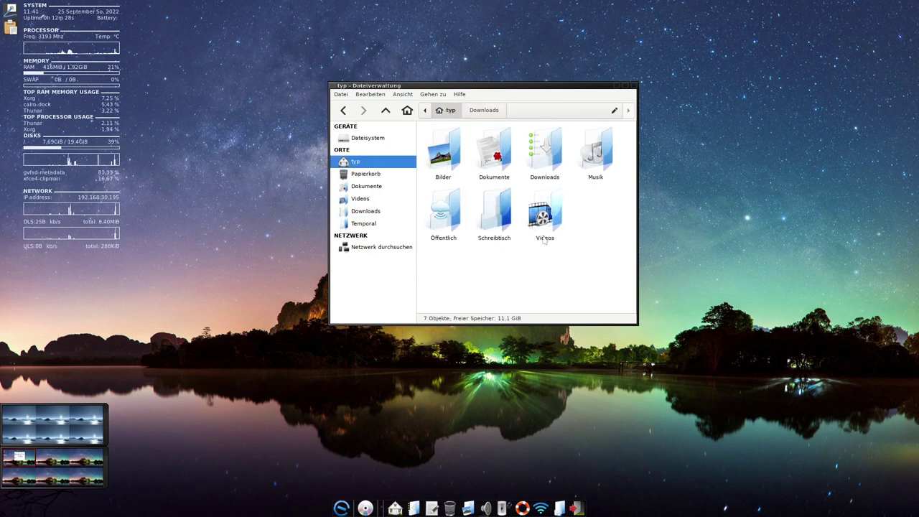
double_click(555, 157)
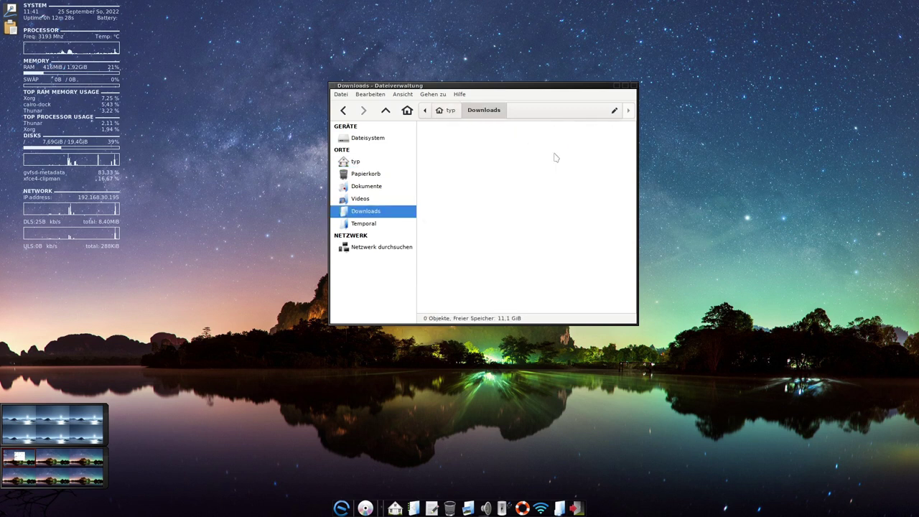
click(449, 117)
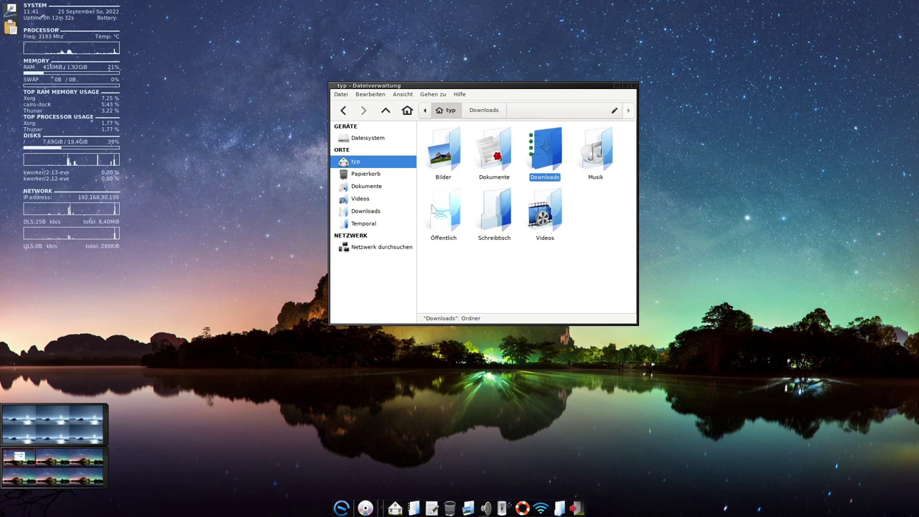
click(545, 278)
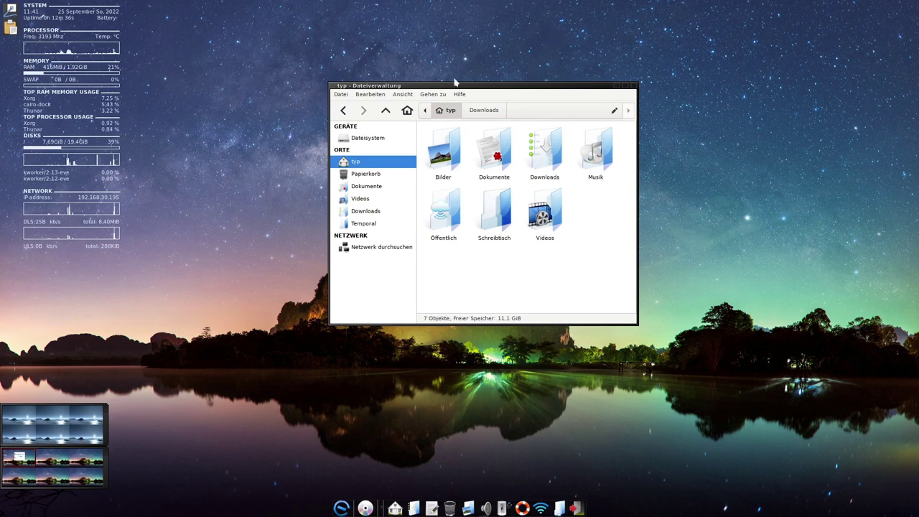
click(633, 85)
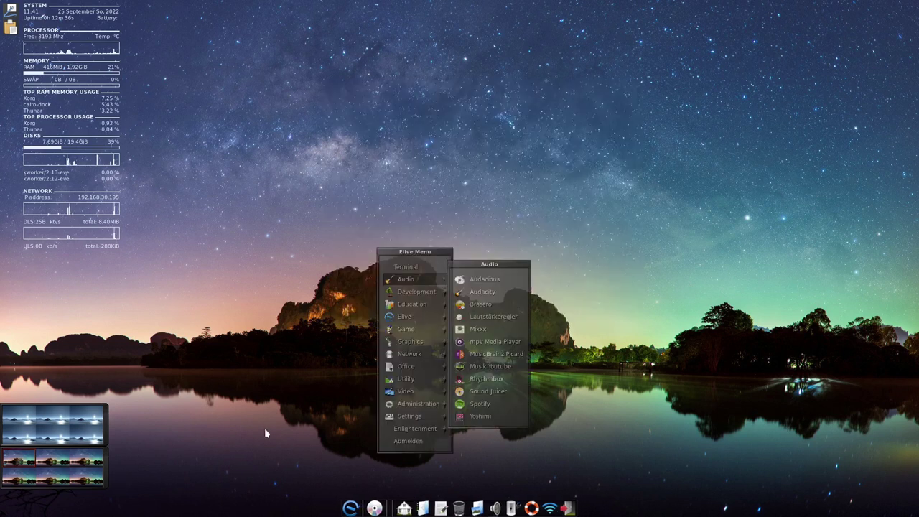
click(370, 500)
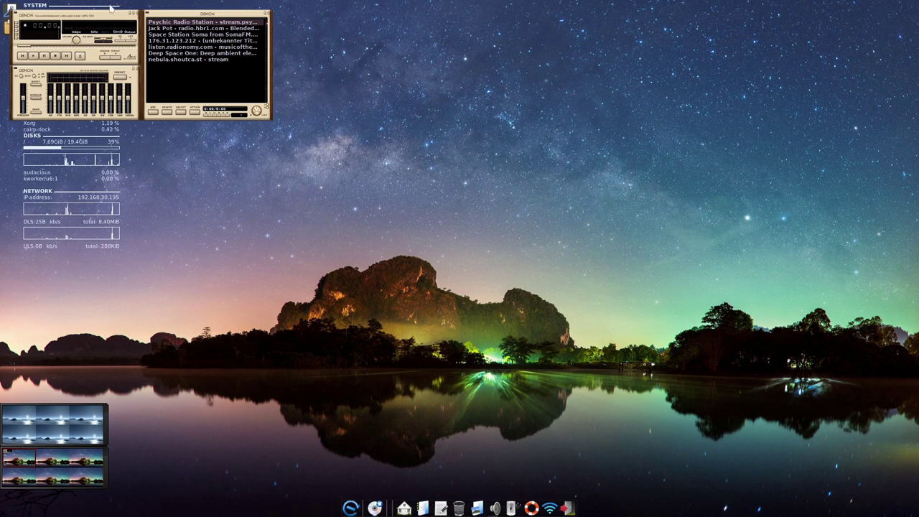
drag(79, 12, 420, 99)
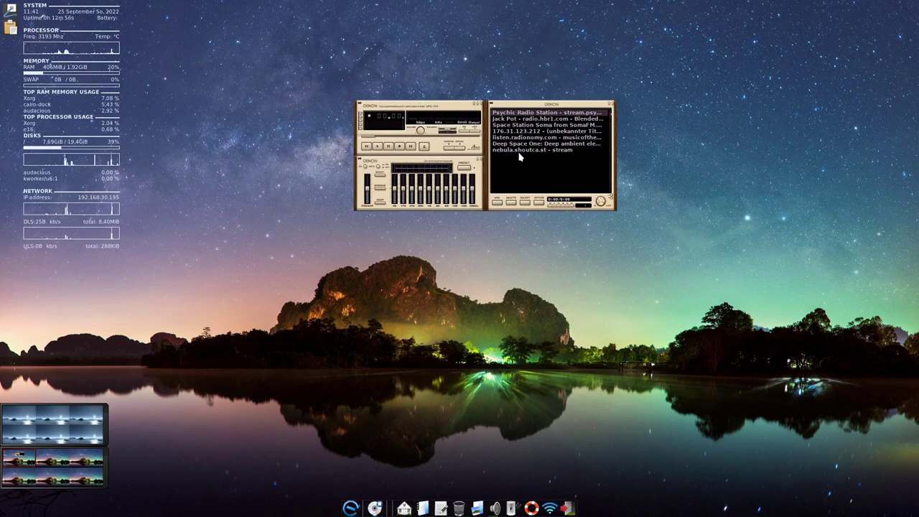
mouse_move(553, 117)
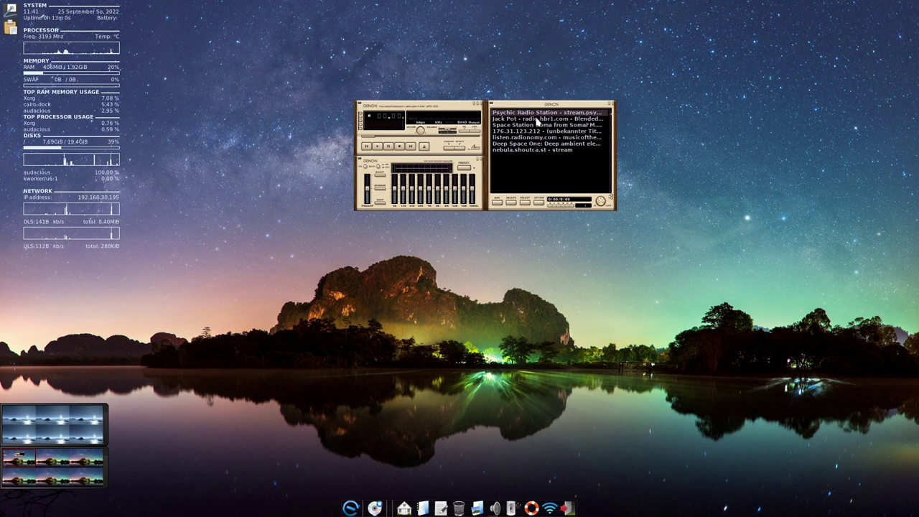
click(381, 148)
click(529, 278)
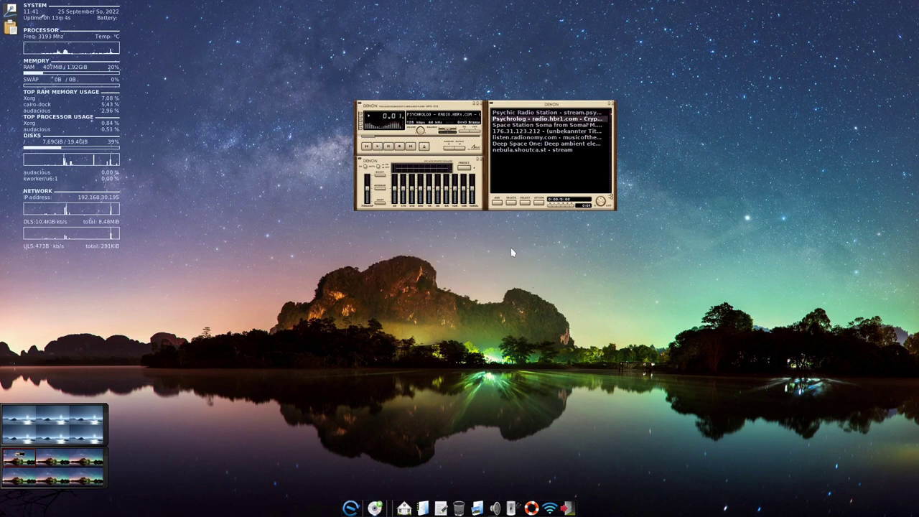
click(399, 148)
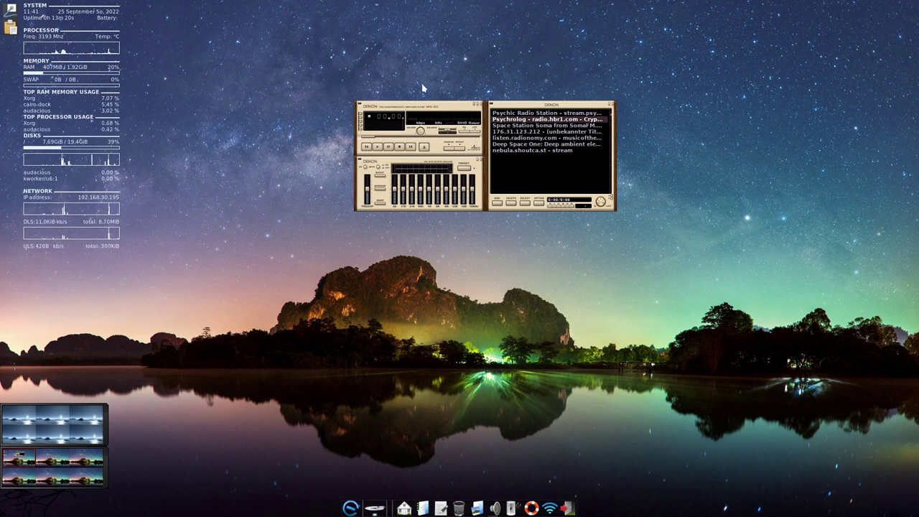
drag(400, 102, 355, 109)
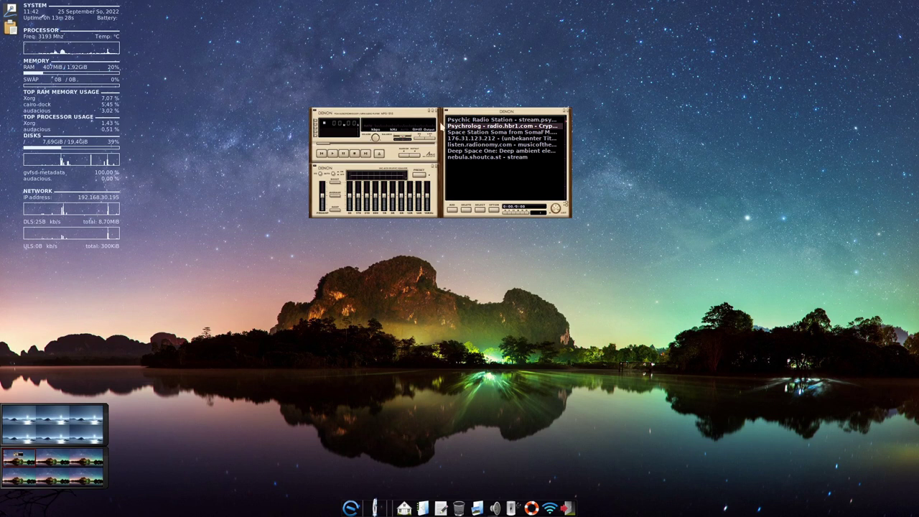
click(435, 111)
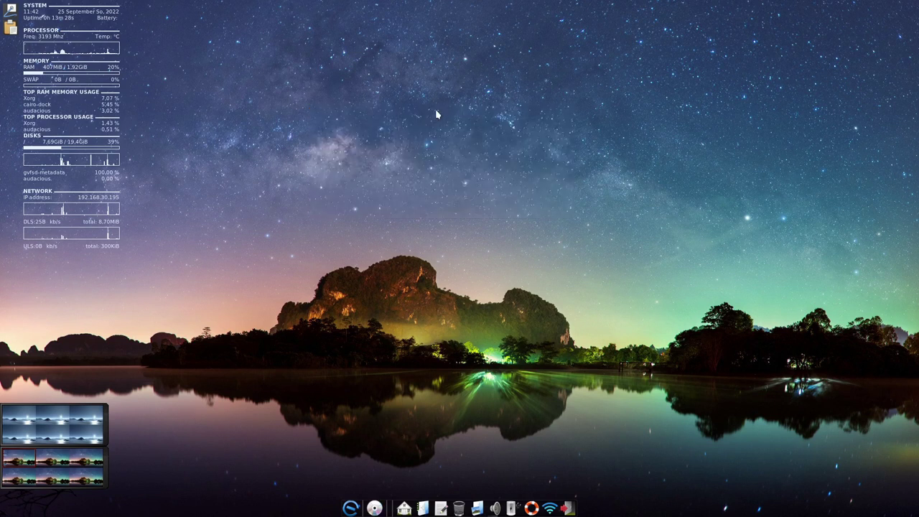
Open a terminal from the Elive desktop menu and close it again.
click(350, 505)
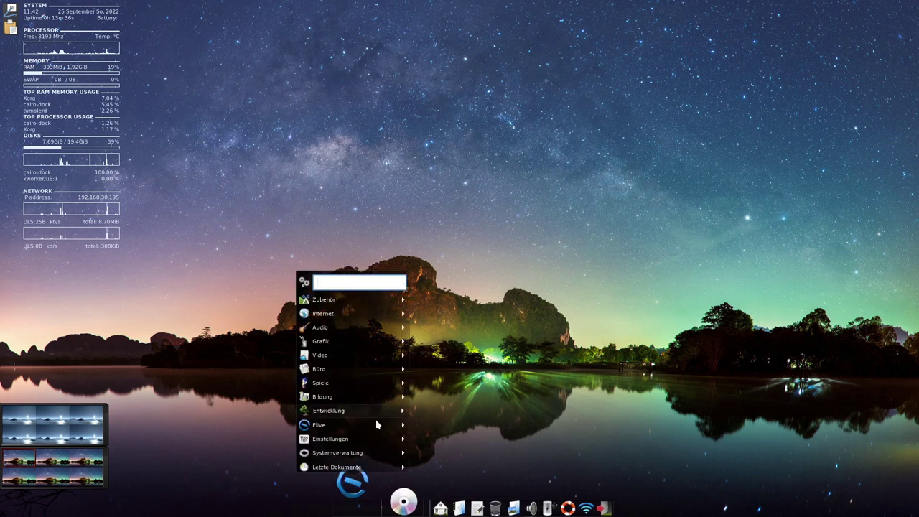
click(450, 214)
click(429, 148)
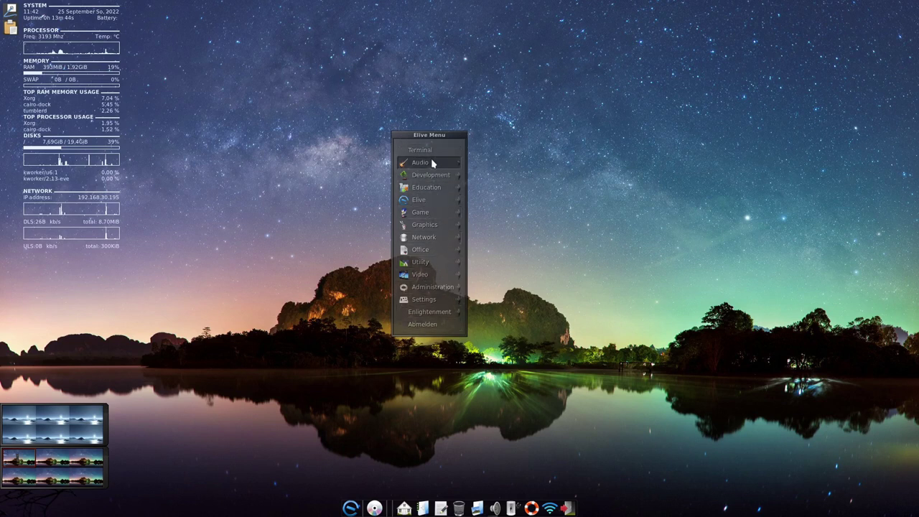
mouse_move(432, 163)
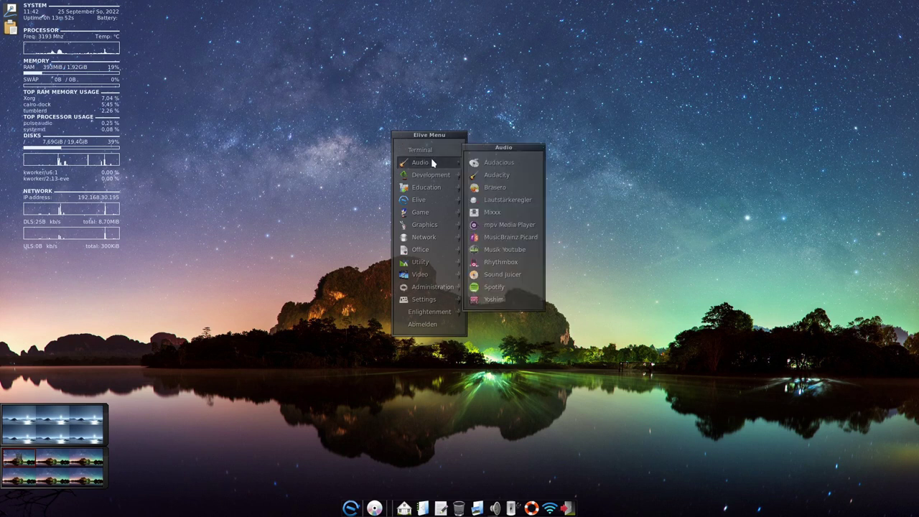
click(429, 154)
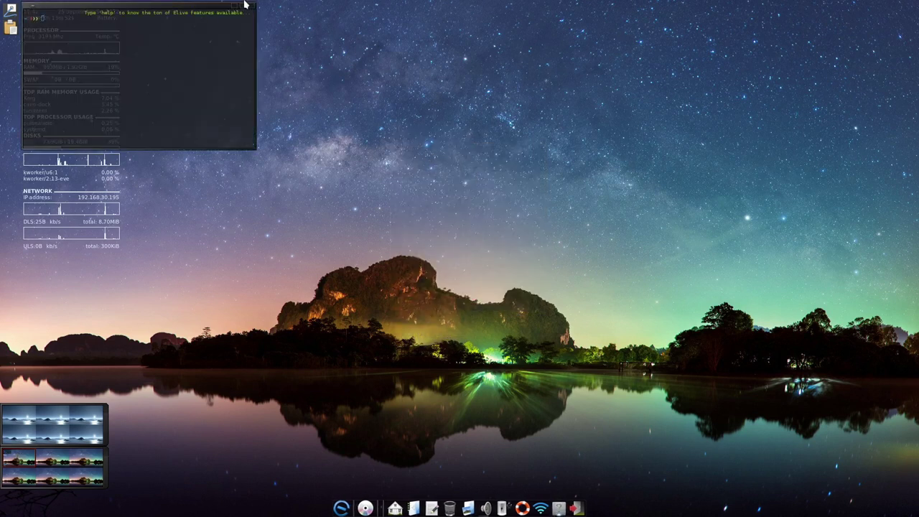
click(252, 6)
Launch Audacity from the Elive menu's Audio submenu.
click(390, 101)
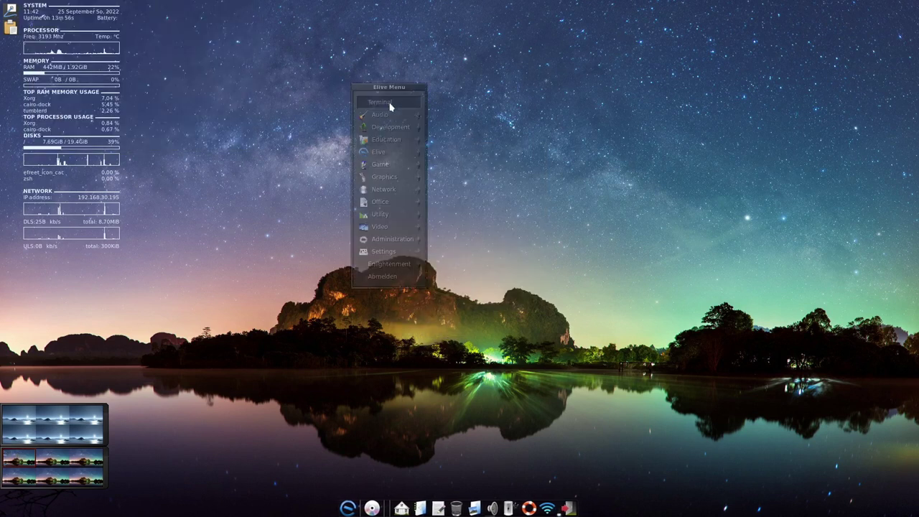
mouse_move(398, 117)
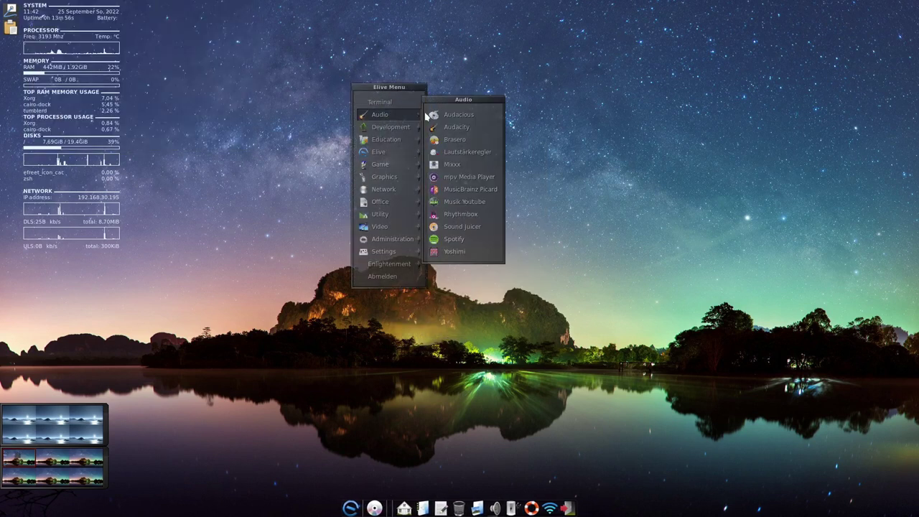
click(458, 129)
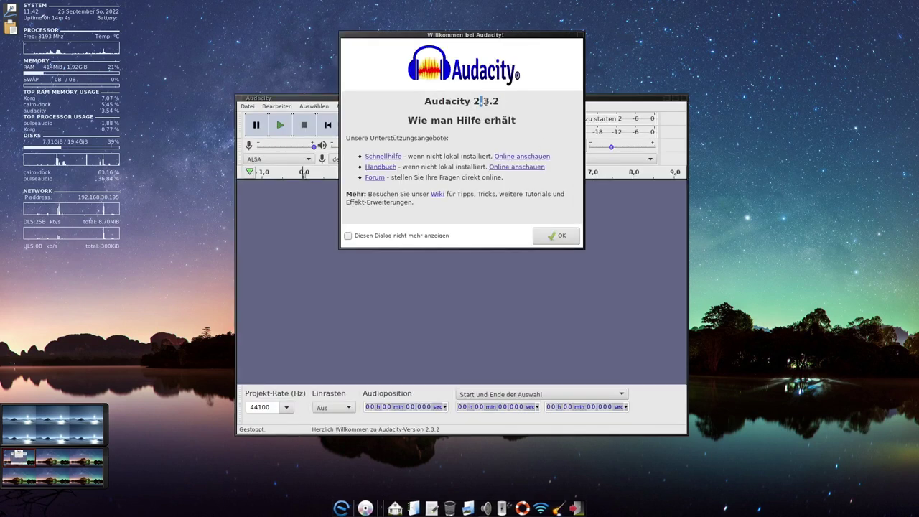
Dismiss the welcome dialog, view Hilfe > Über Audacity, quit Audacity, and reopen the Audio menu.
click(582, 34)
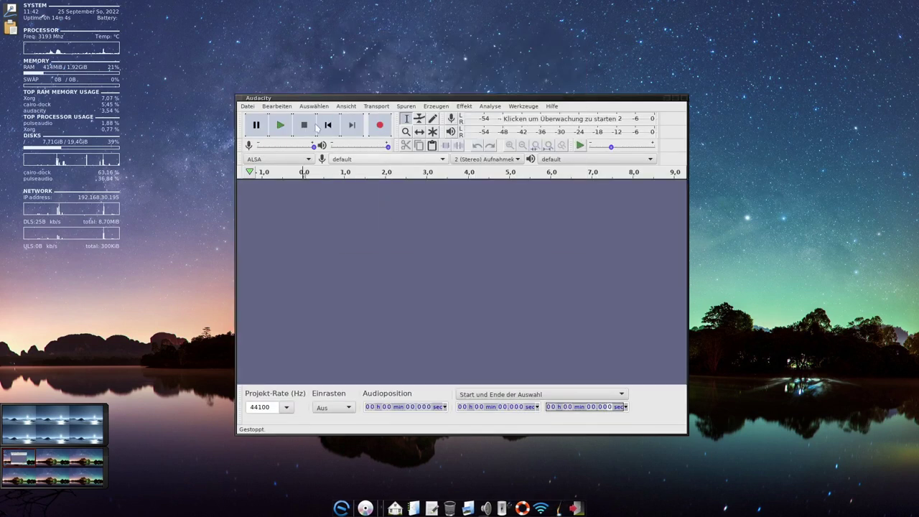
click(552, 106)
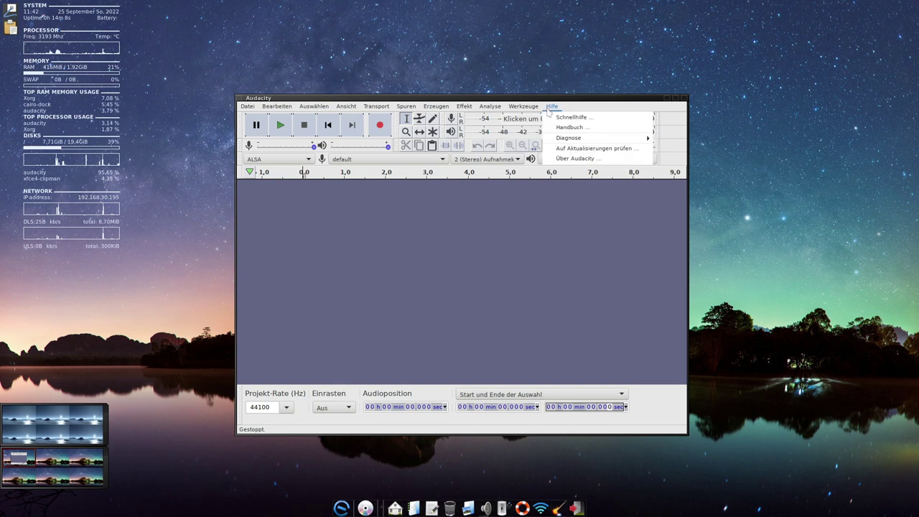
click(567, 159)
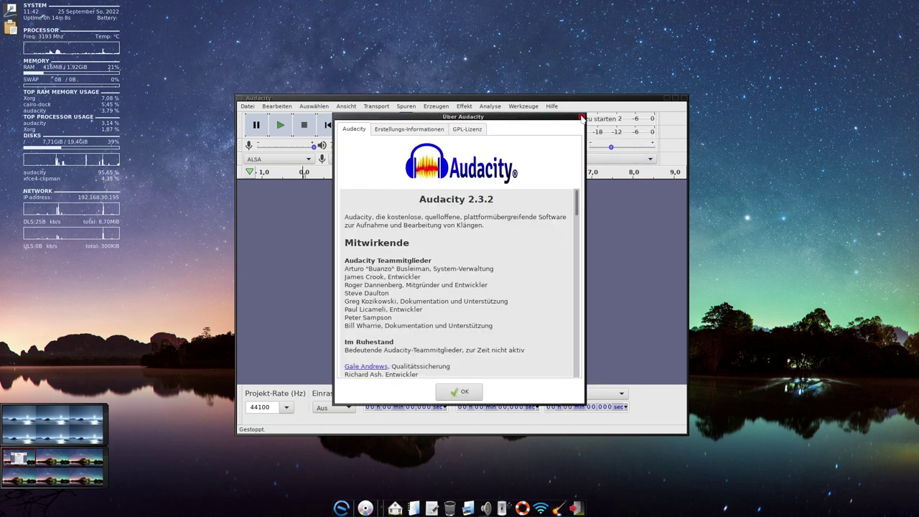
click(582, 117)
click(685, 100)
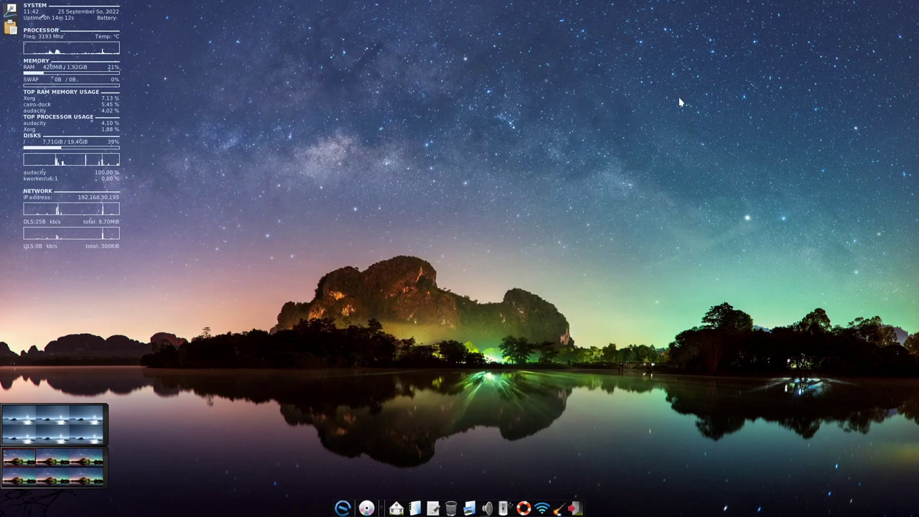
click(467, 159)
mouse_move(478, 191)
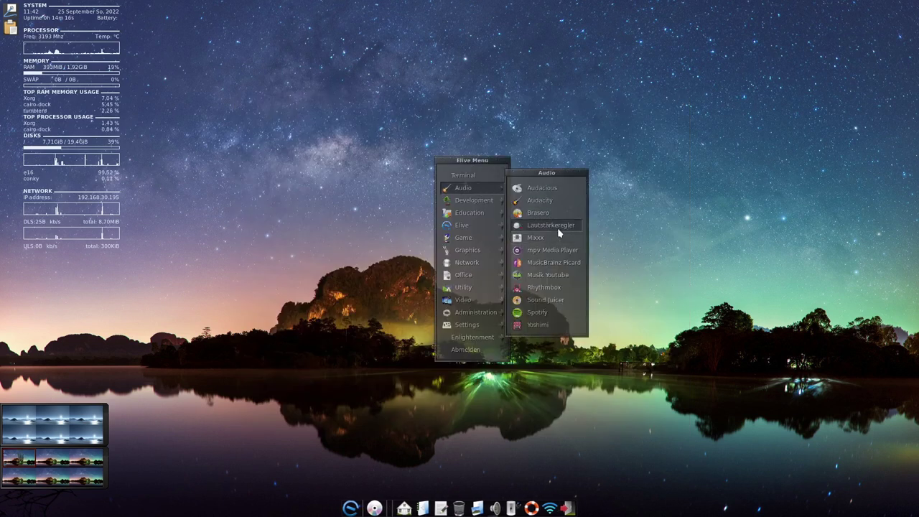
Launch Mixxx, choose Musik as library folder, show Auto-DJ, leave full screen, and close it.
click(534, 239)
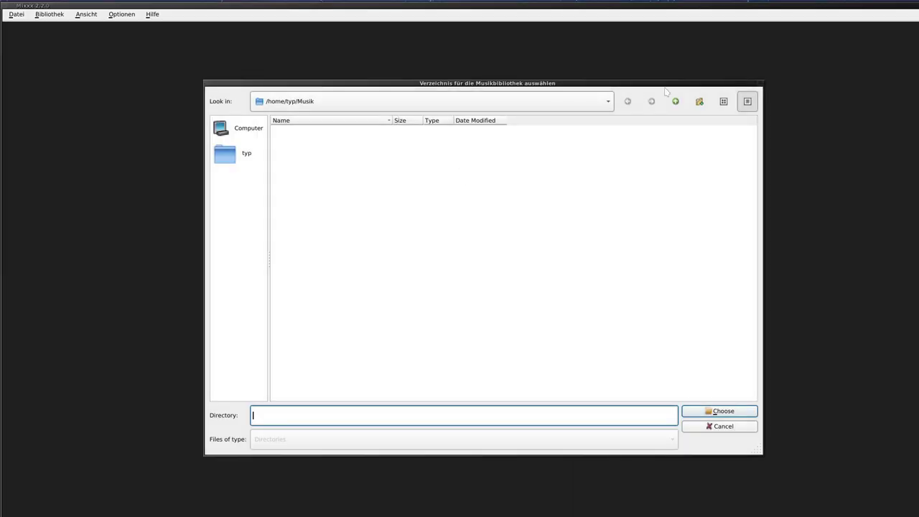
click(720, 412)
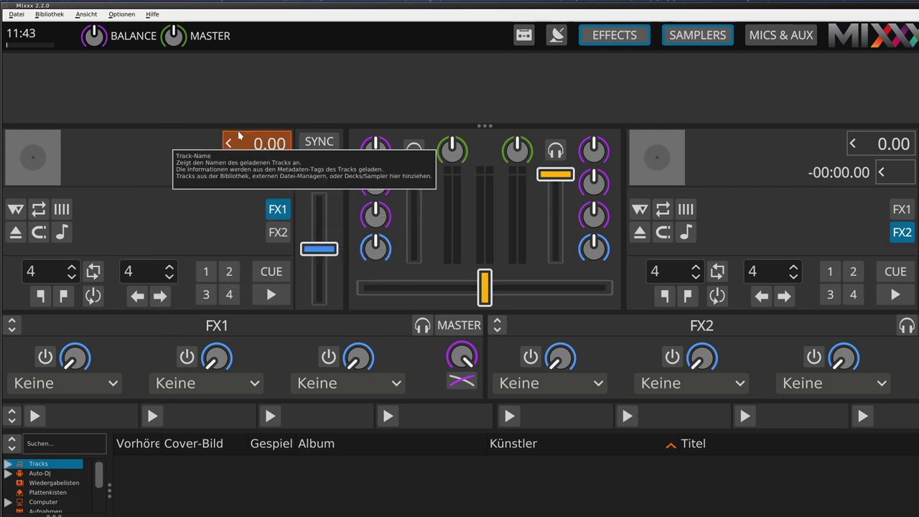
click(40, 473)
key(F11)
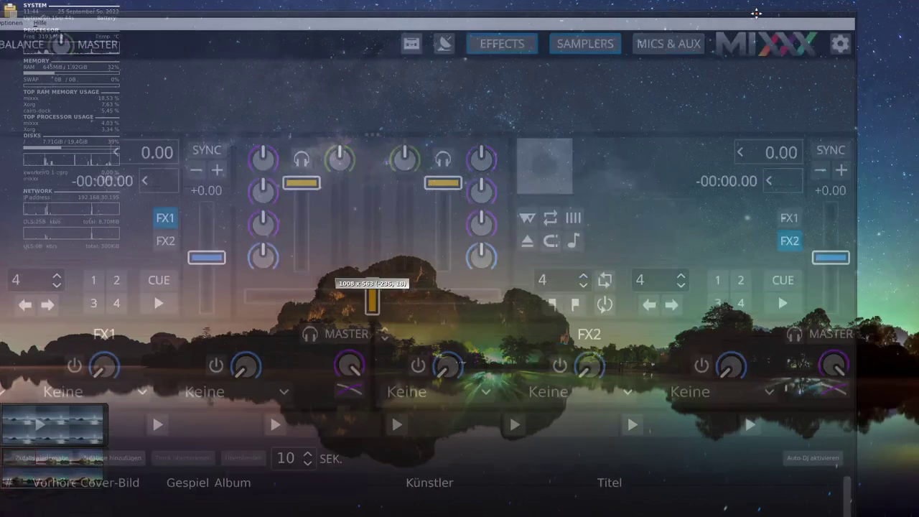
click(852, 15)
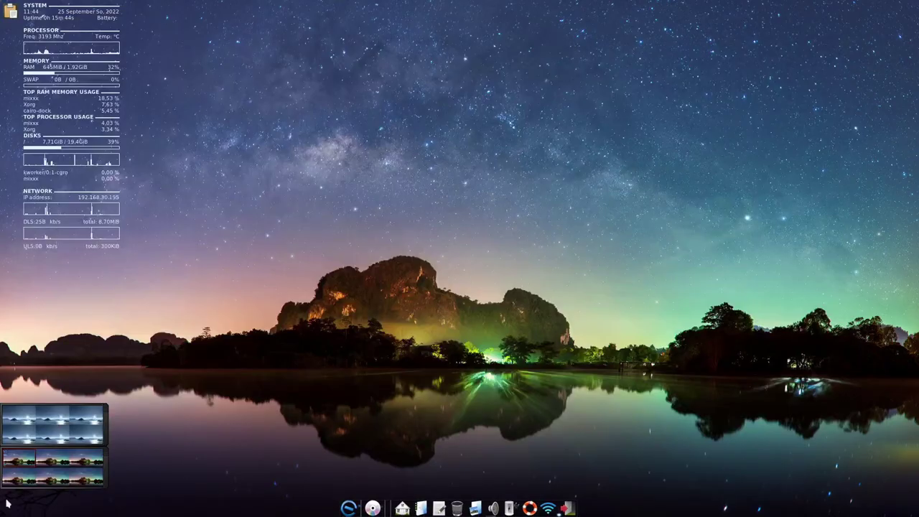
Dismiss the stray desktop menu and close the Elive menu without launching anything.
right_click(338, 191)
click(257, 189)
click(334, 171)
mouse_move(352, 183)
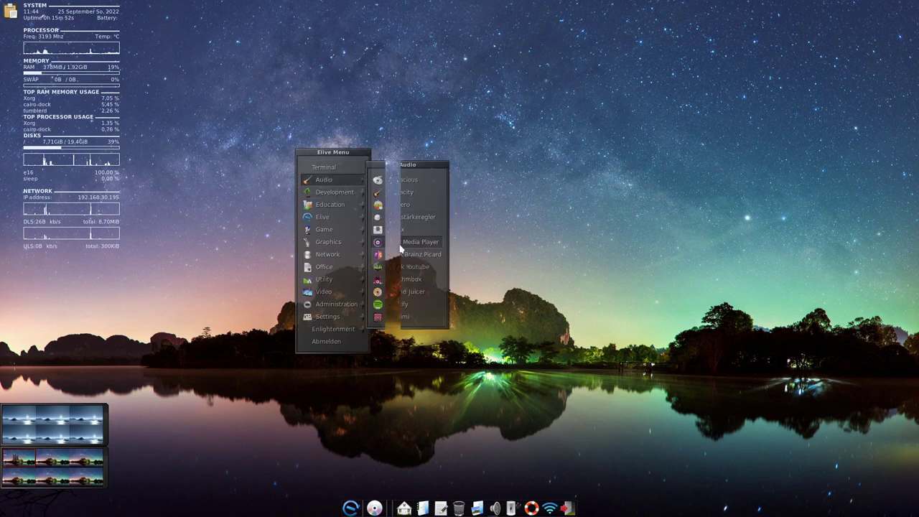
click(401, 244)
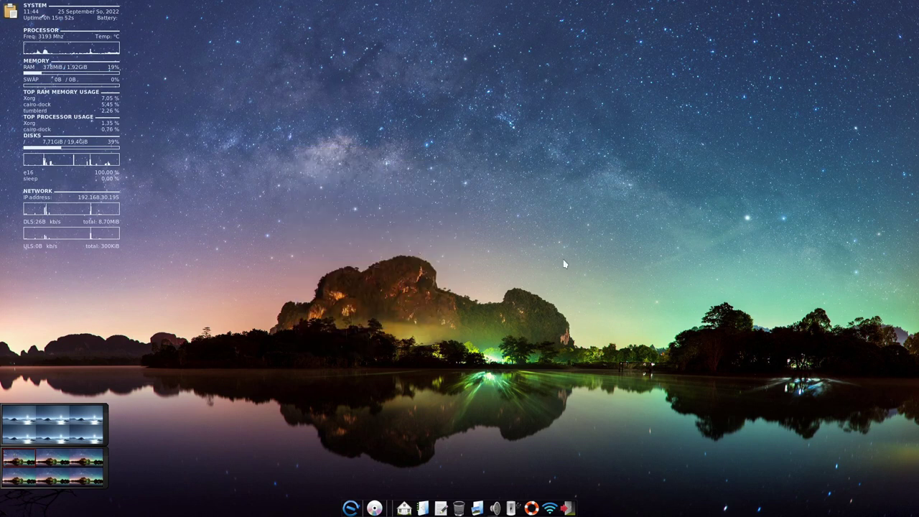
Launch MusicBrainz Picard from Elive Menu > Audio and move it toward the screen centre.
click(422, 241)
mouse_move(434, 284)
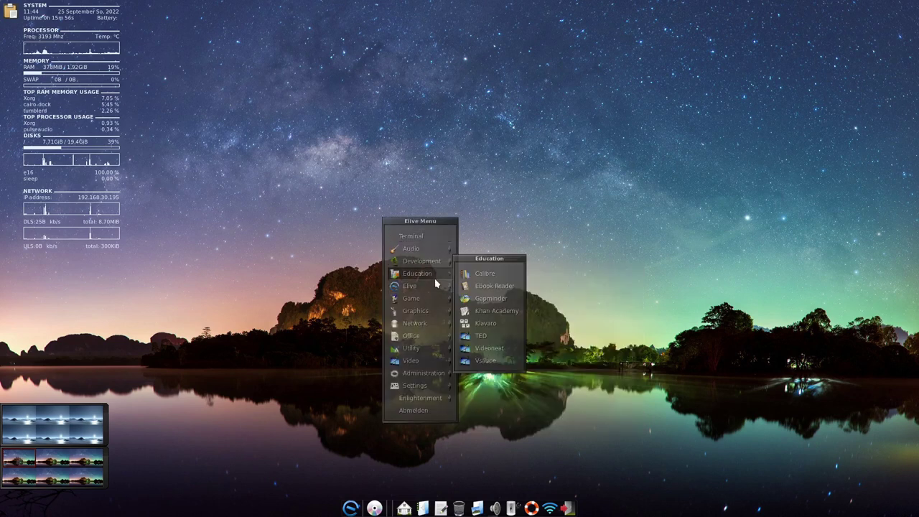
mouse_move(436, 252)
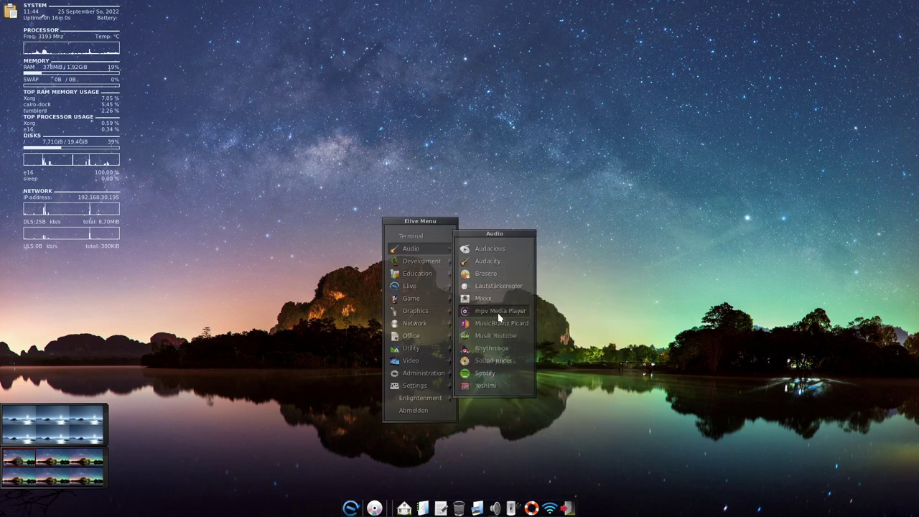
click(485, 330)
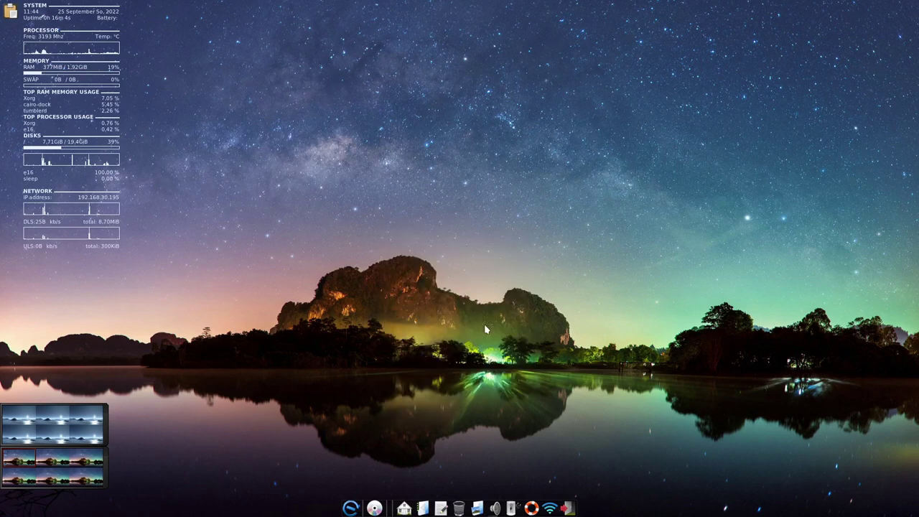
drag(160, 3, 383, 66)
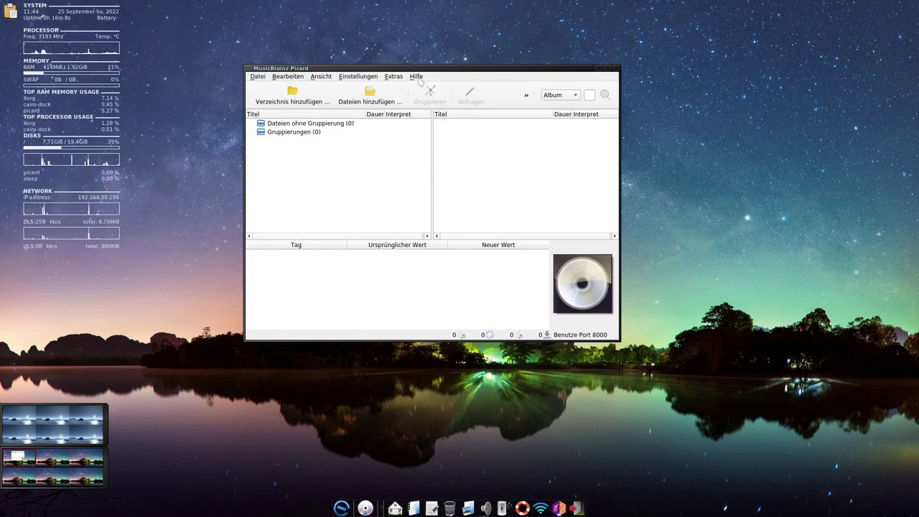
Dismiss the dialog over Picard, close Picard, and bring up the desktop quick menu.
click(602, 62)
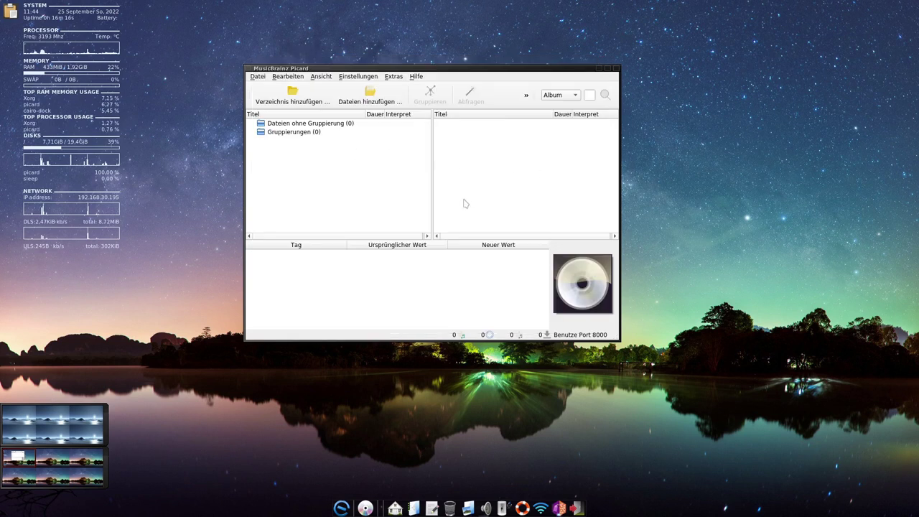
click(617, 69)
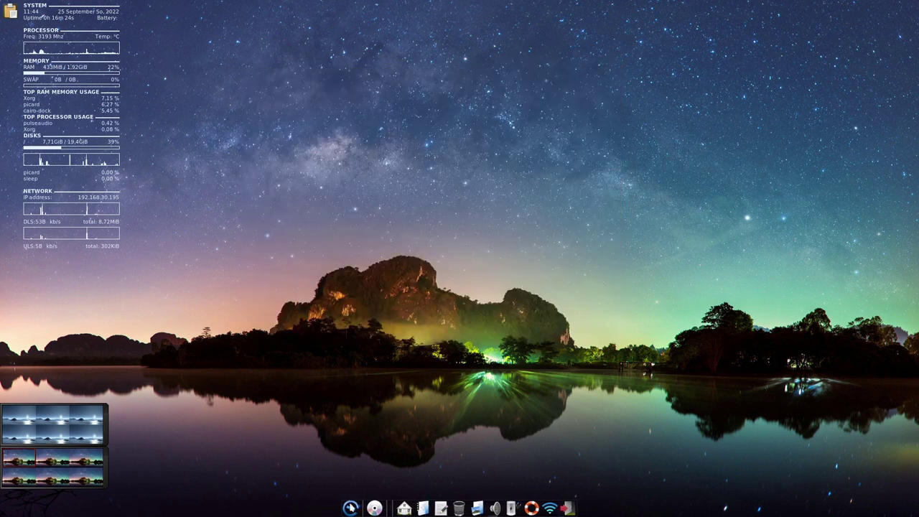
right_click(359, 233)
Dismiss the quick menu and launch Musik Youtube from Elive Menu > Audio.
click(277, 213)
click(349, 199)
mouse_move(370, 205)
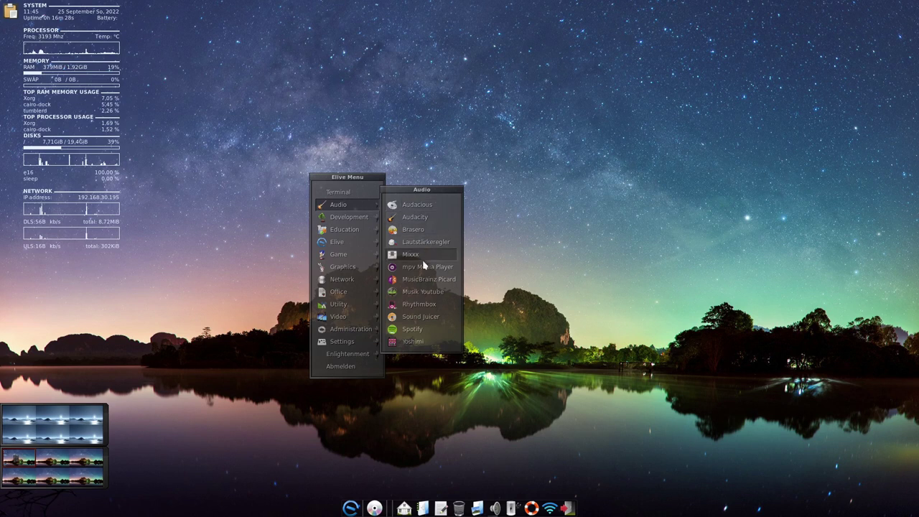
click(421, 295)
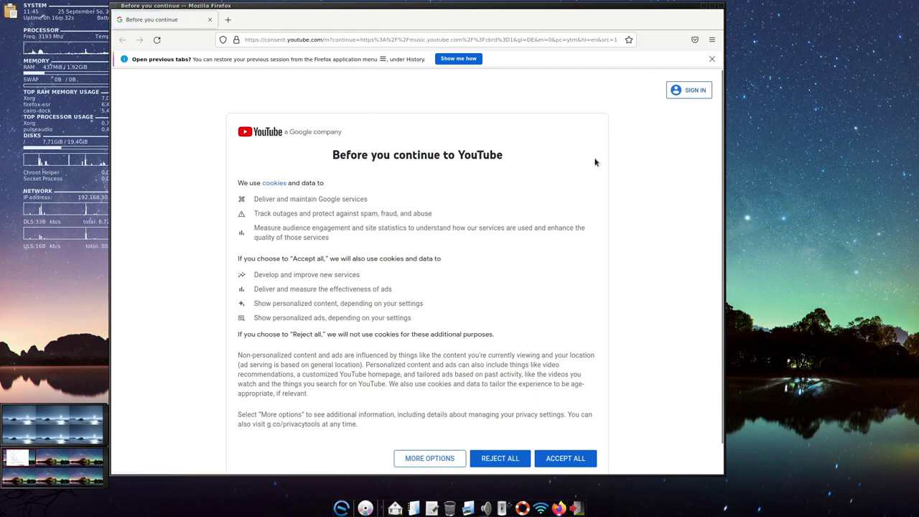
Reject all optional YouTube cookies, glance over Quick picks, and close Firefox with Alt+F4.
click(497, 458)
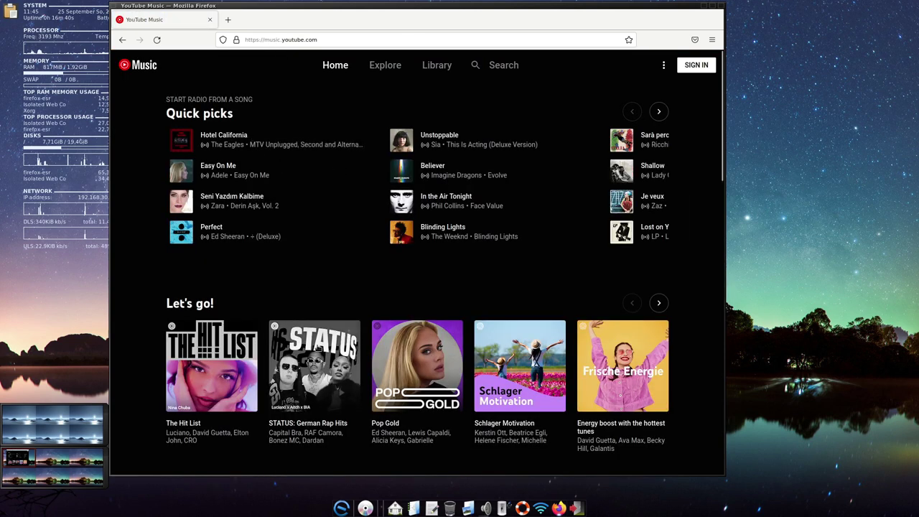
scroll(152, 291, down, 3)
scroll(152, 291, up, 3)
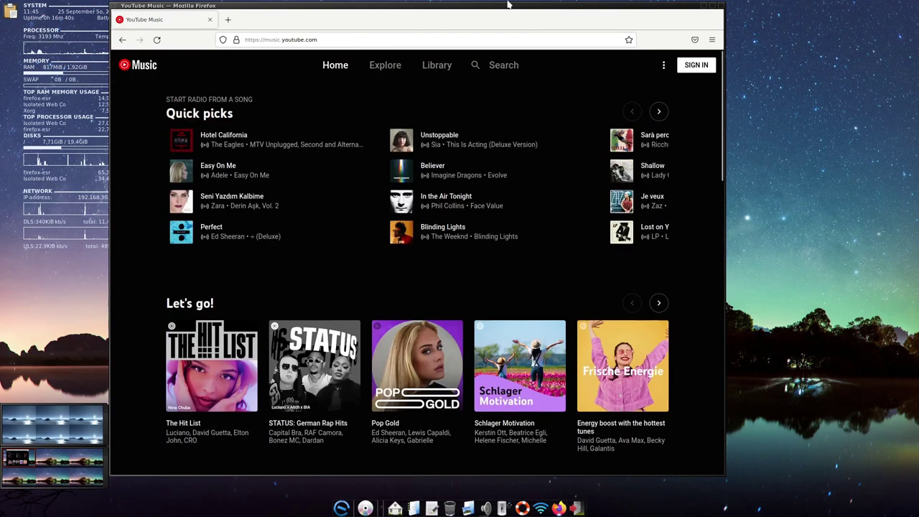
key(alt+F4)
Launch Rhythmbox from Audio, centre its window, close it, and reopen the Audio menu.
click(367, 198)
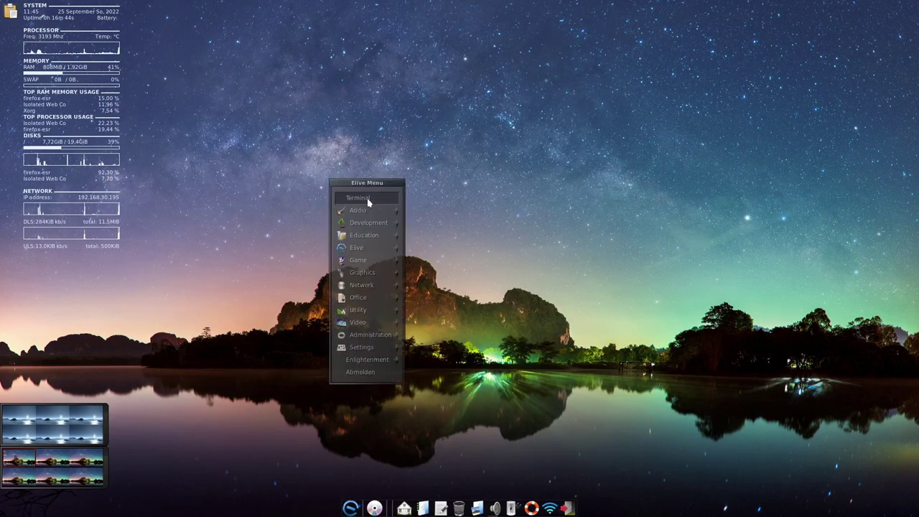
mouse_move(386, 213)
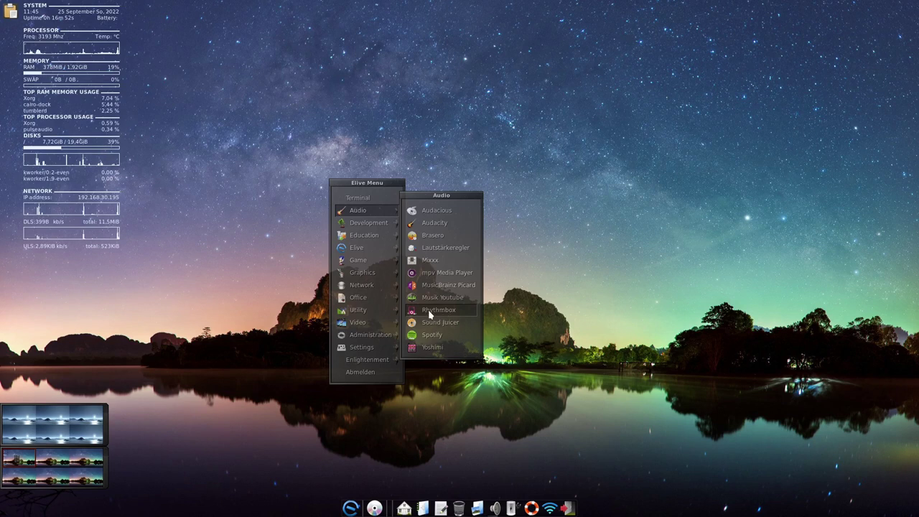
click(435, 311)
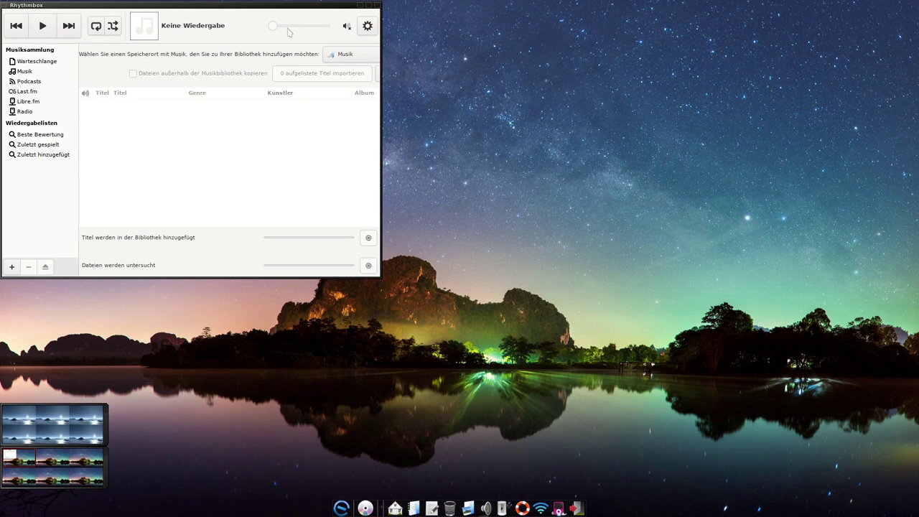
drag(287, 32, 410, 66)
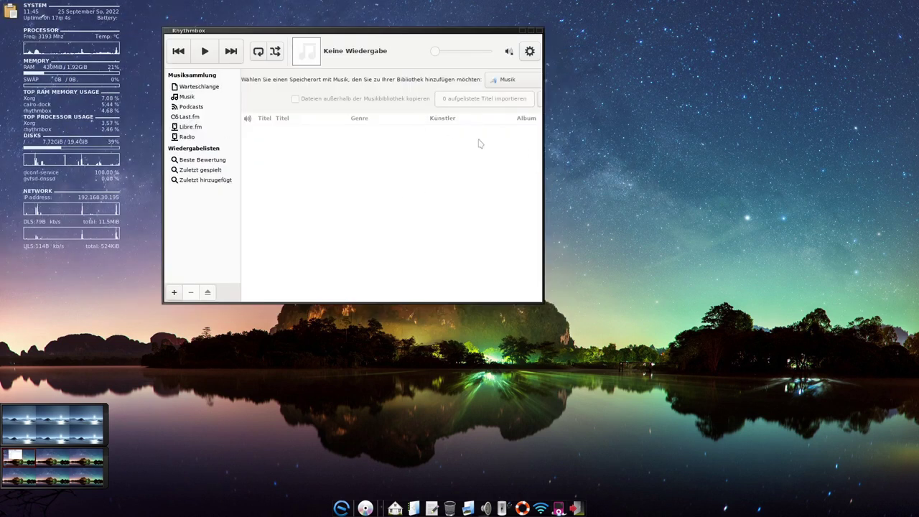
click(539, 31)
click(413, 74)
mouse_move(441, 90)
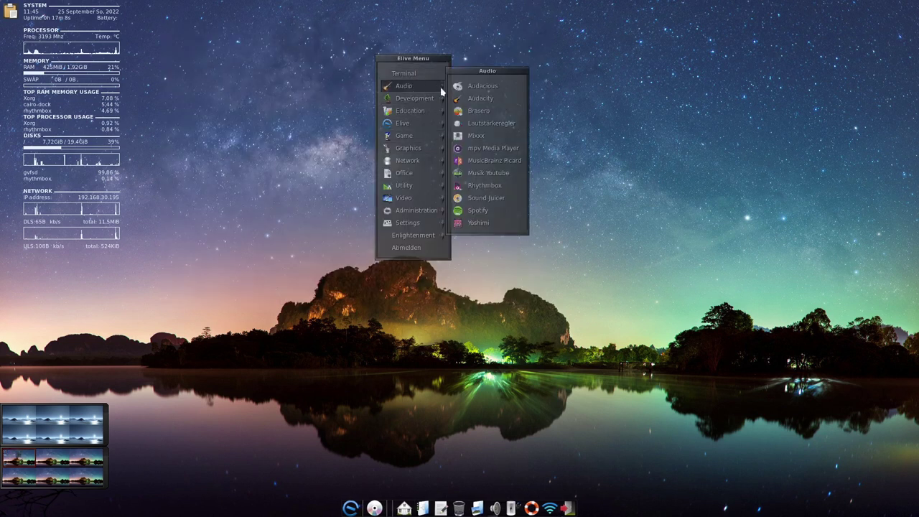
Launch Yoshimi from Audio and play six notes on its Virtual Keyboard.
click(478, 224)
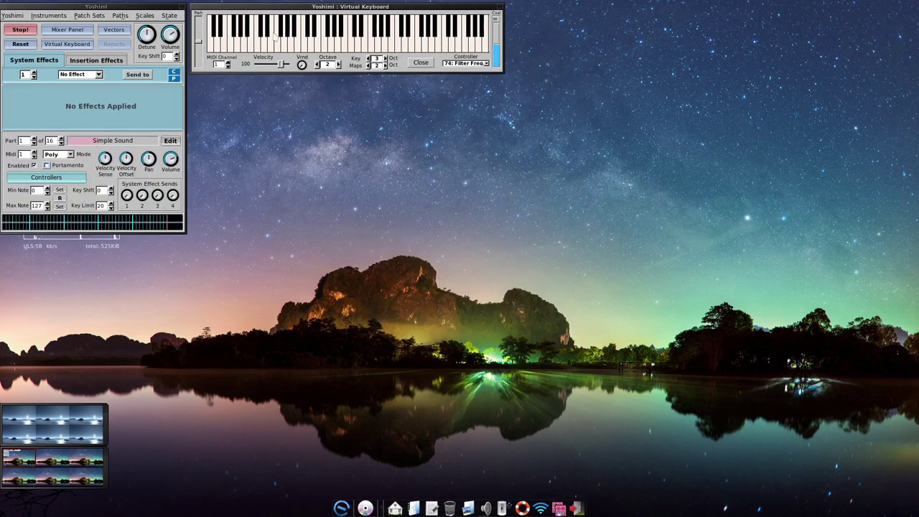
click(328, 43)
click(364, 43)
click(431, 43)
click(465, 45)
click(378, 44)
click(354, 44)
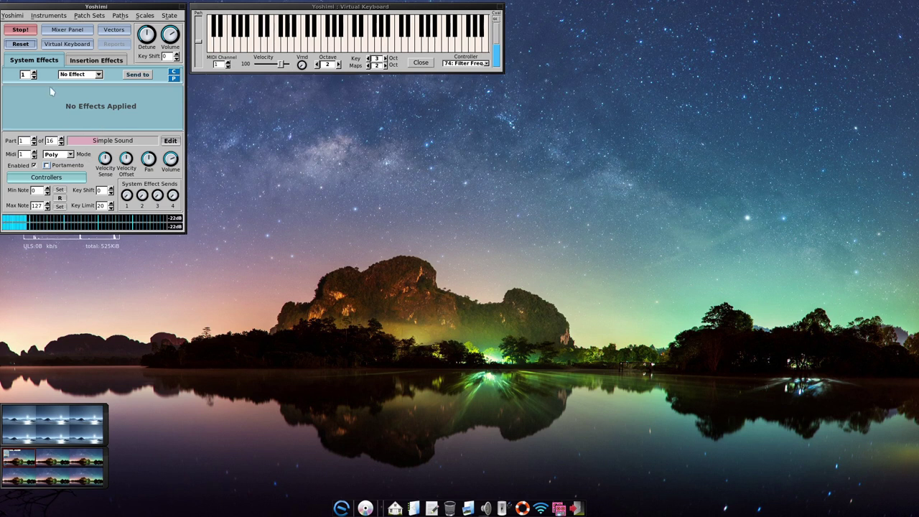
Exit Yoshimi choosing Don't Save, then reopen the Elive application menu.
click(12, 16)
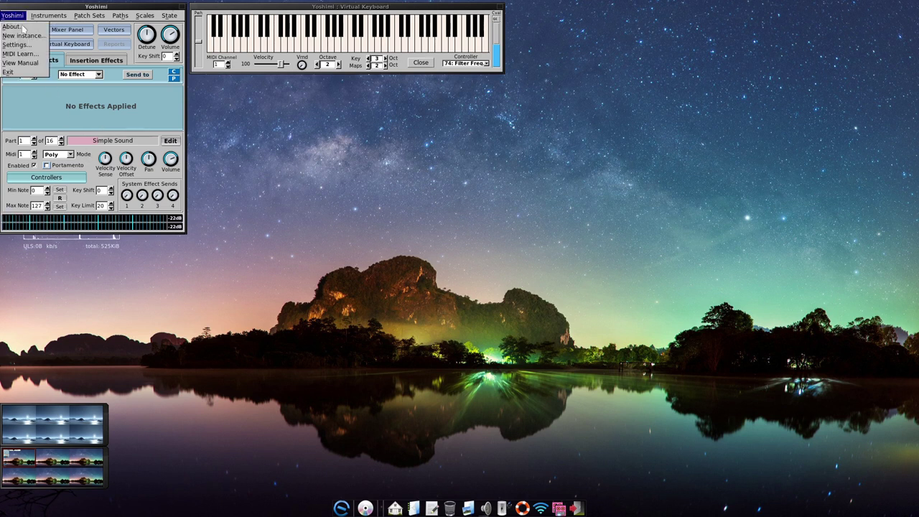
click(8, 72)
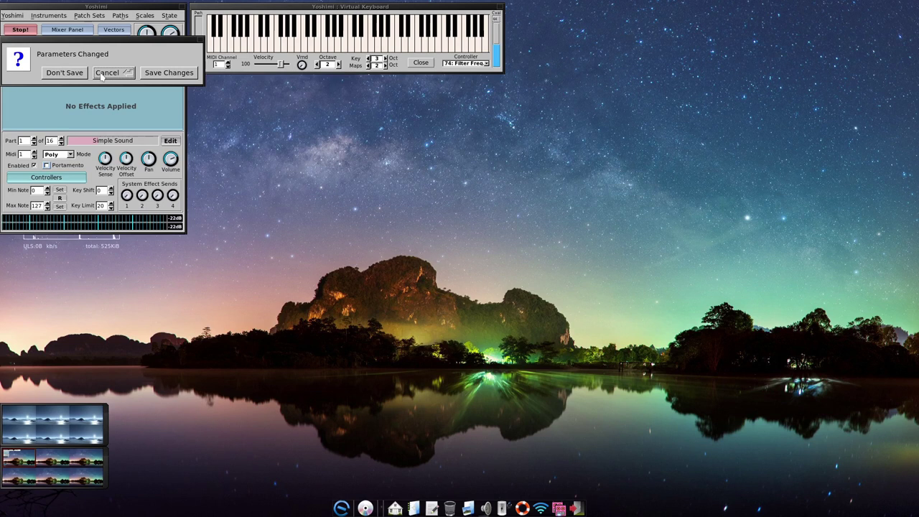
click(72, 73)
click(314, 130)
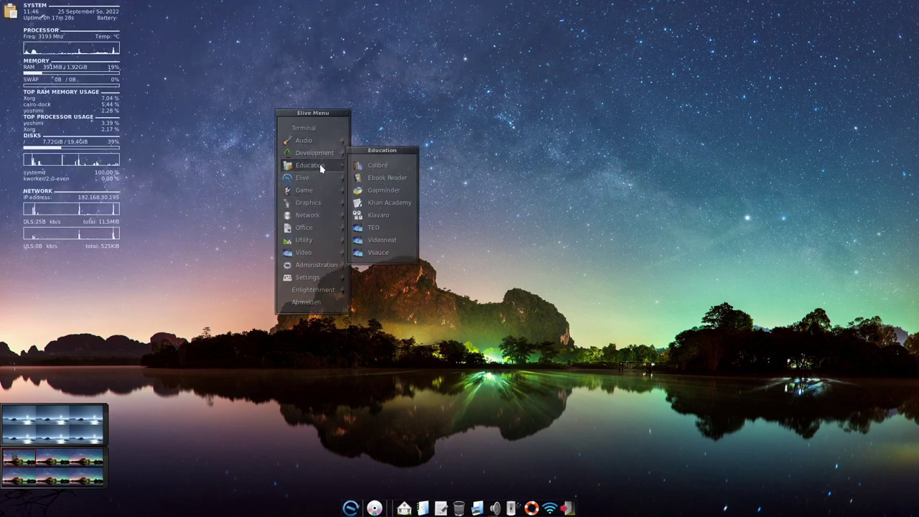
mouse_move(324, 154)
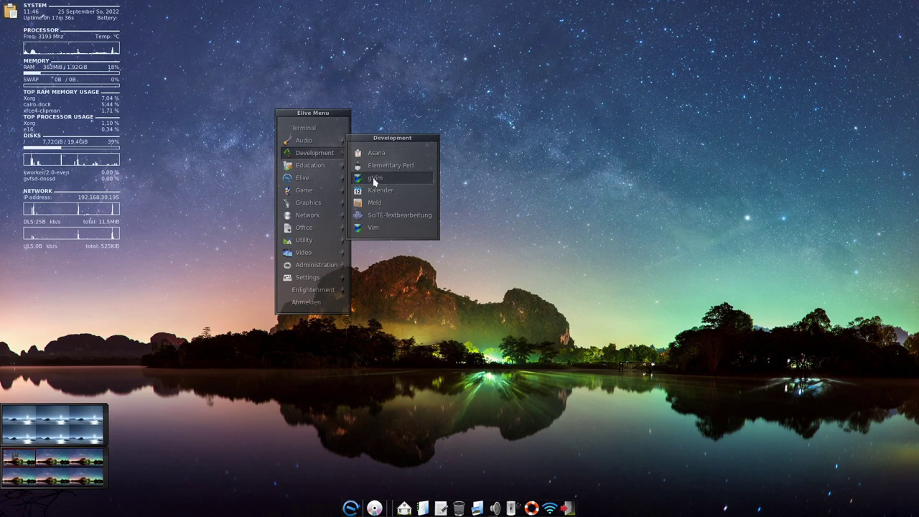
Launch gVim, centre its window, and quit it with q.
click(373, 183)
drag(206, 10, 550, 109)
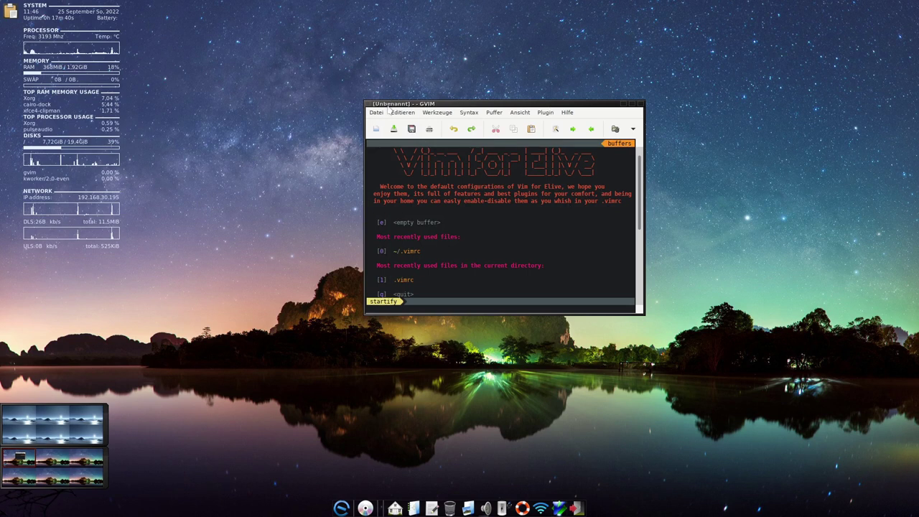
key(q)
Launch the SciTE text editor from the Elive menu and close it.
click(475, 210)
mouse_move(464, 200)
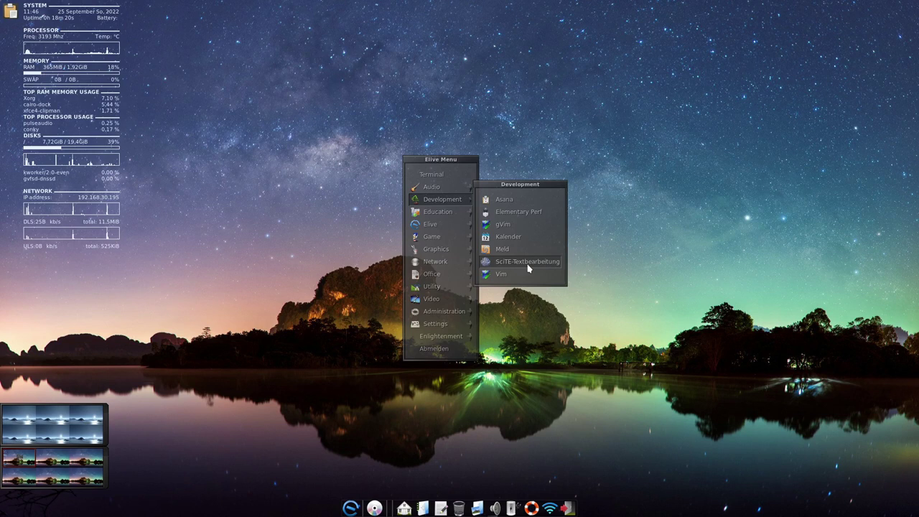
click(522, 264)
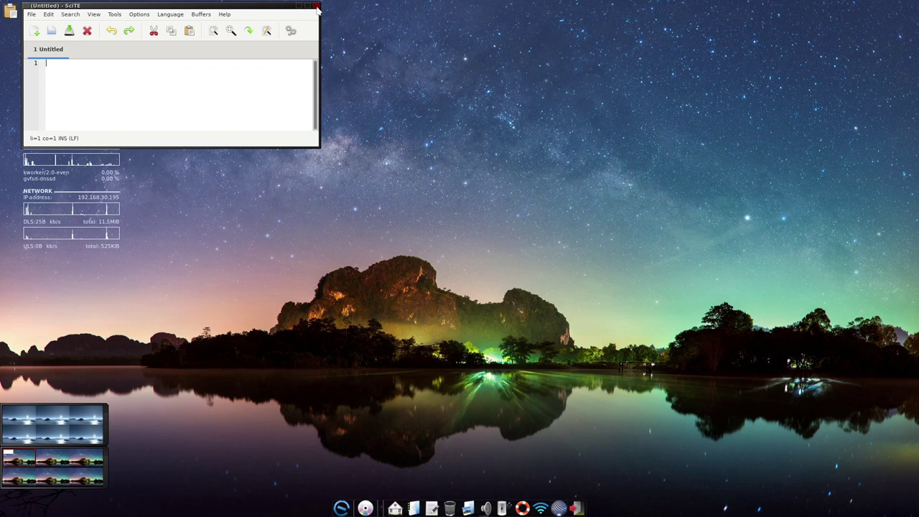
click(316, 6)
Launch Vim in a terminal, reposition its window, close it, and reopen the Elive menu.
click(445, 138)
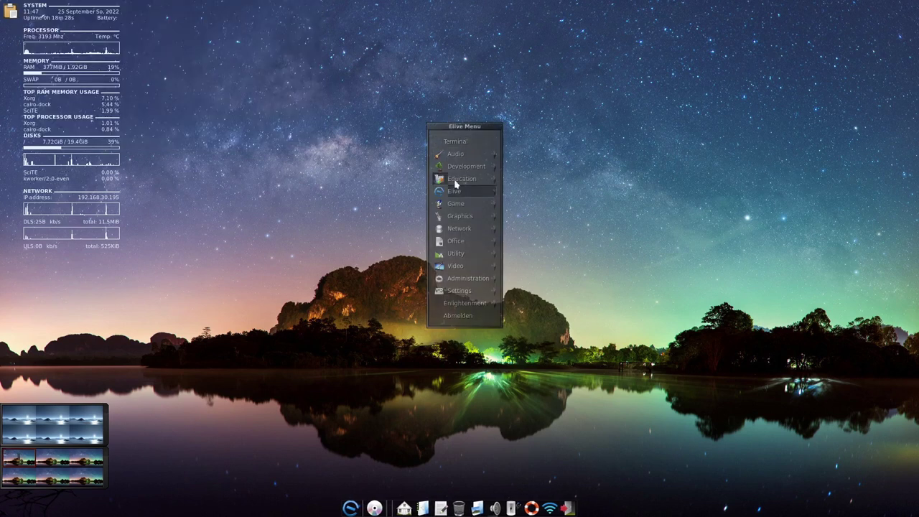
mouse_move(459, 156)
mouse_move(484, 167)
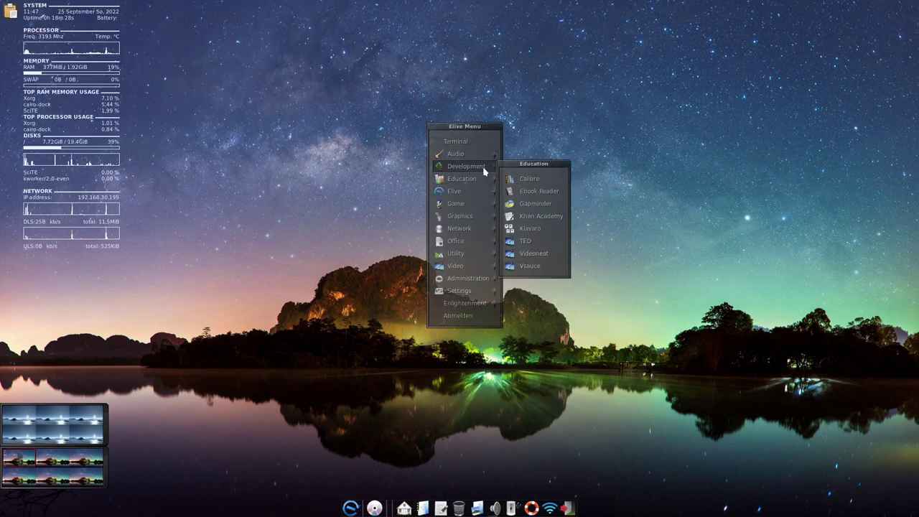
click(526, 242)
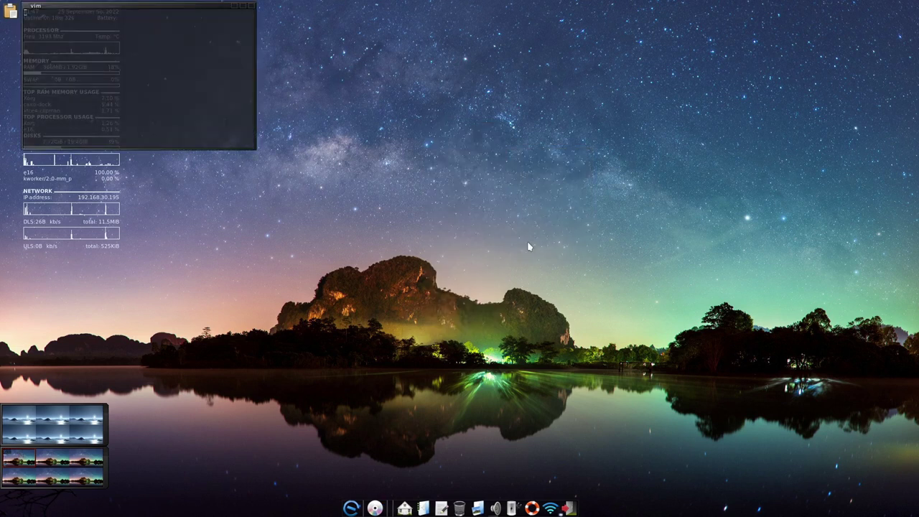
drag(168, 9, 478, 124)
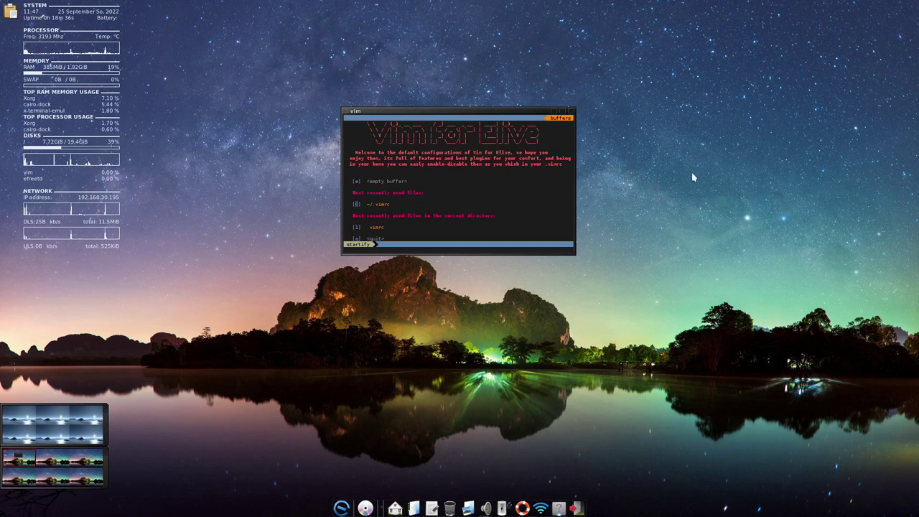
click(570, 113)
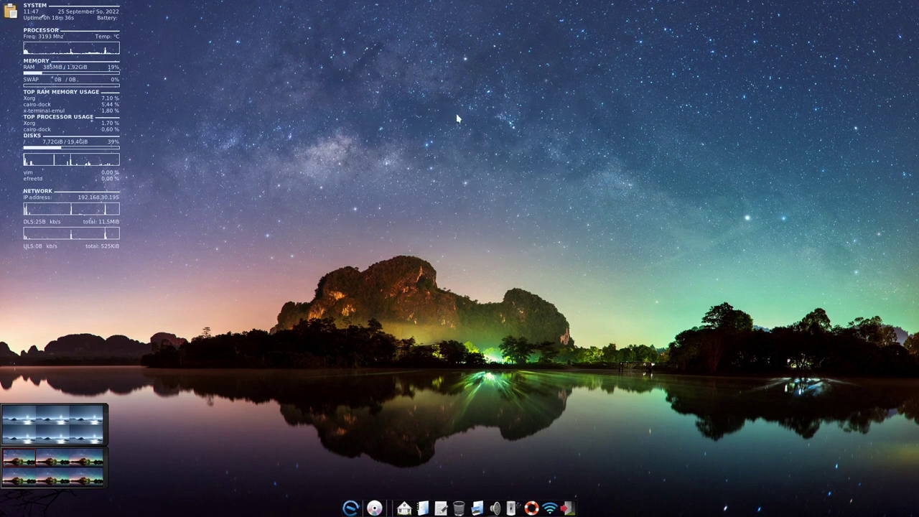
click(456, 113)
Launch Gapminder from the Education category, then close the Firefox window showing it.
mouse_move(448, 133)
mouse_move(469, 152)
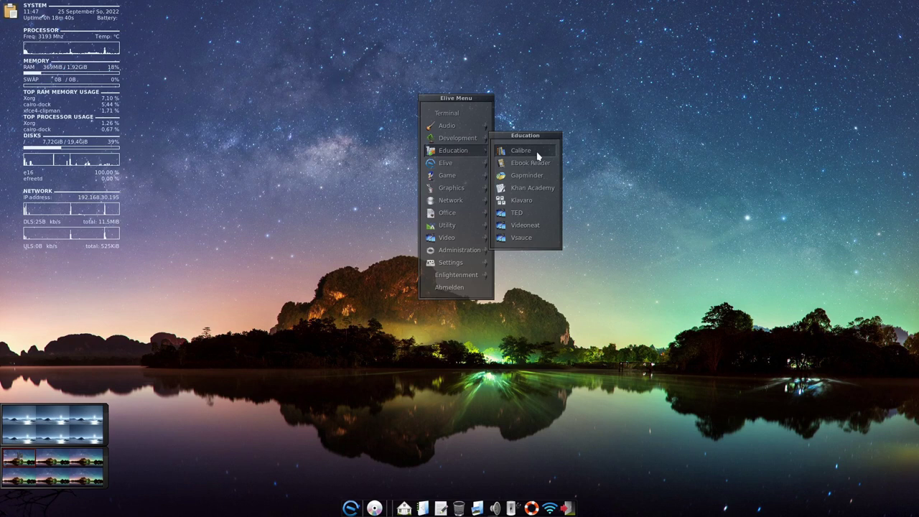
click(531, 177)
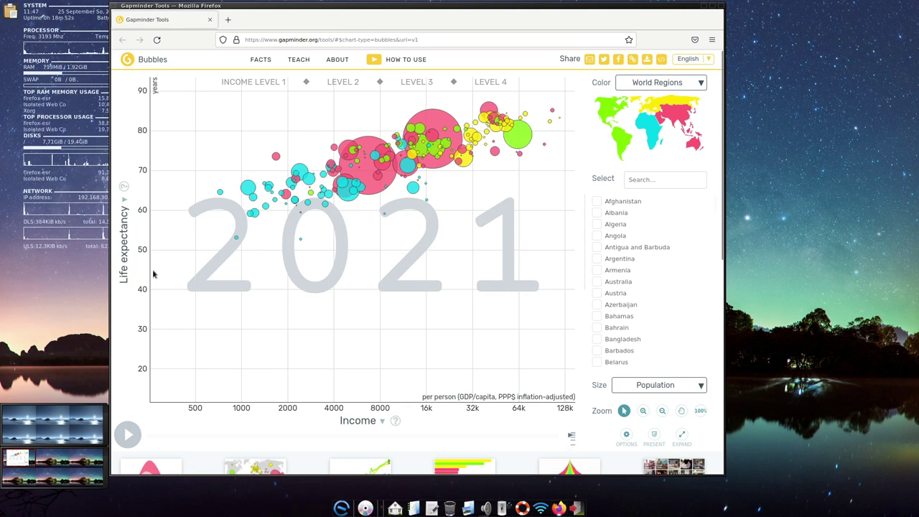
click(722, 6)
Launch the Klavaro typing tutor from Education, close it, and bring the Elive menu back.
click(431, 101)
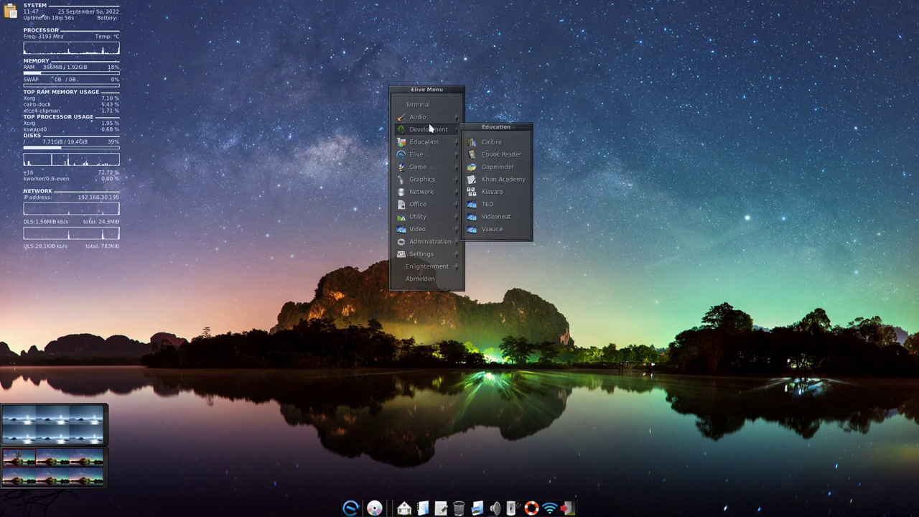
click(496, 192)
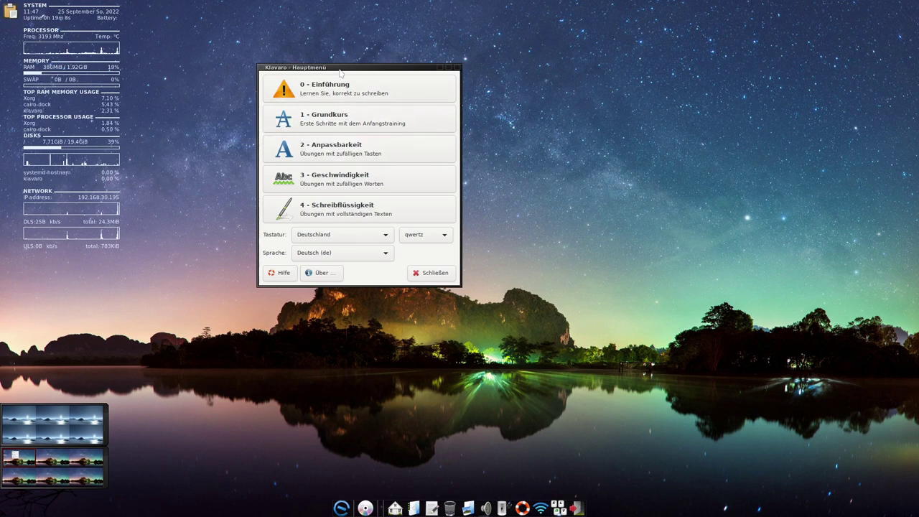
click(458, 68)
click(478, 94)
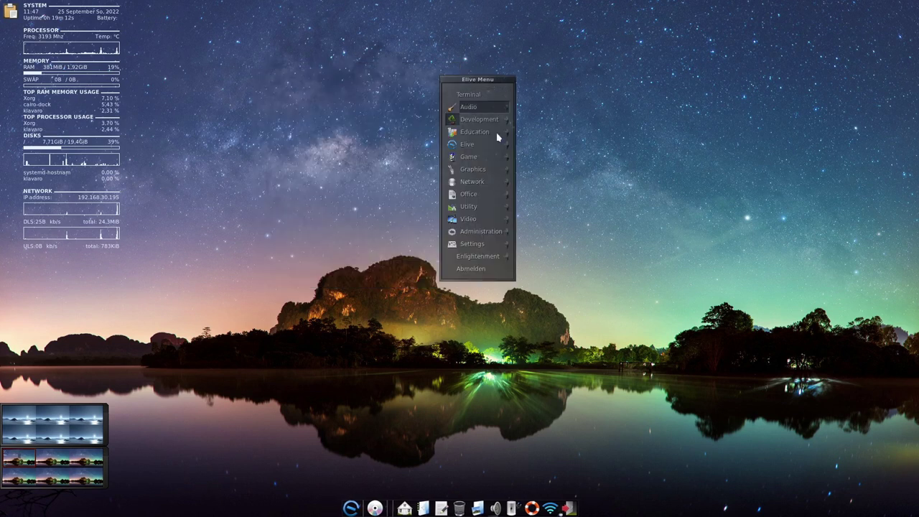
Launch A7Xpg from the Game list, start Stage 1 with Left Ctrl, then close it.
mouse_move(493, 132)
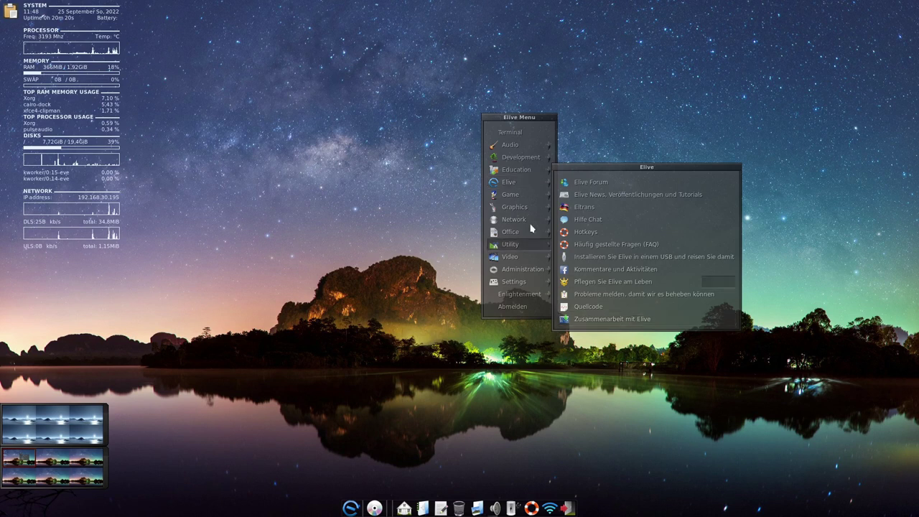
mouse_move(533, 201)
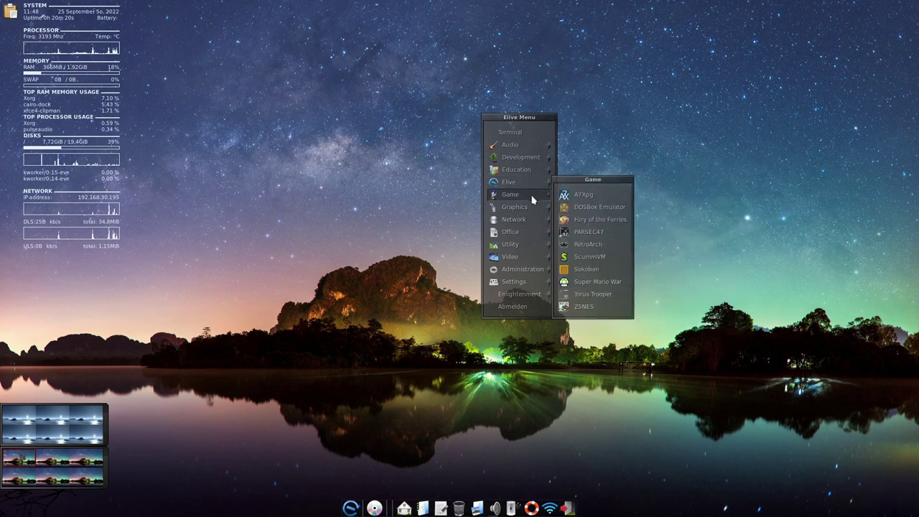
click(587, 194)
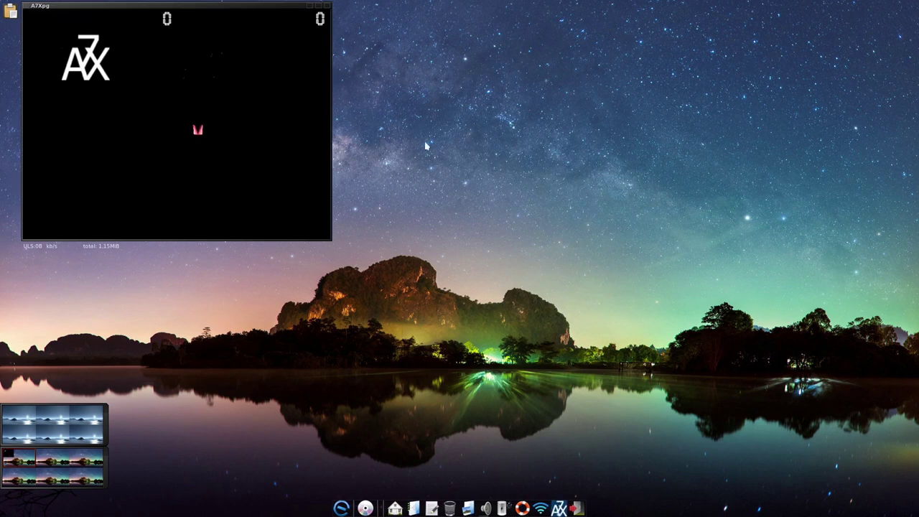
key(ctrl)
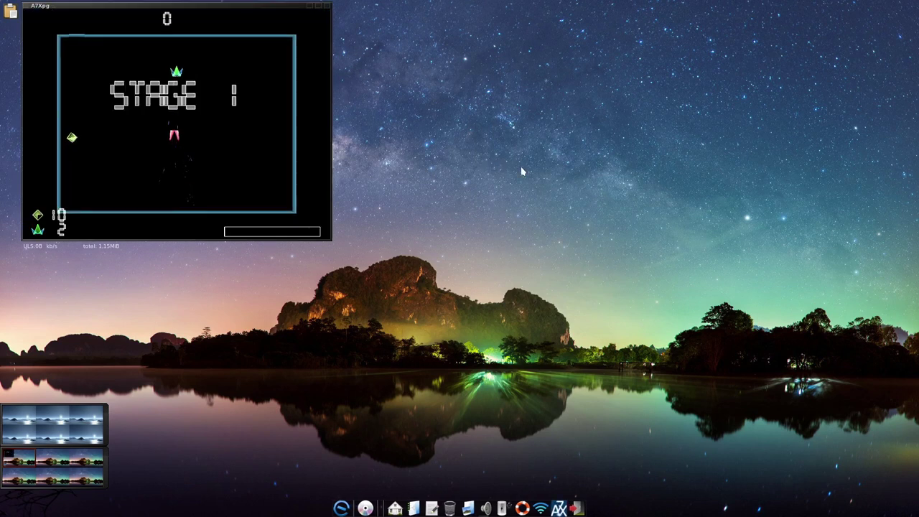
click(327, 6)
click(462, 164)
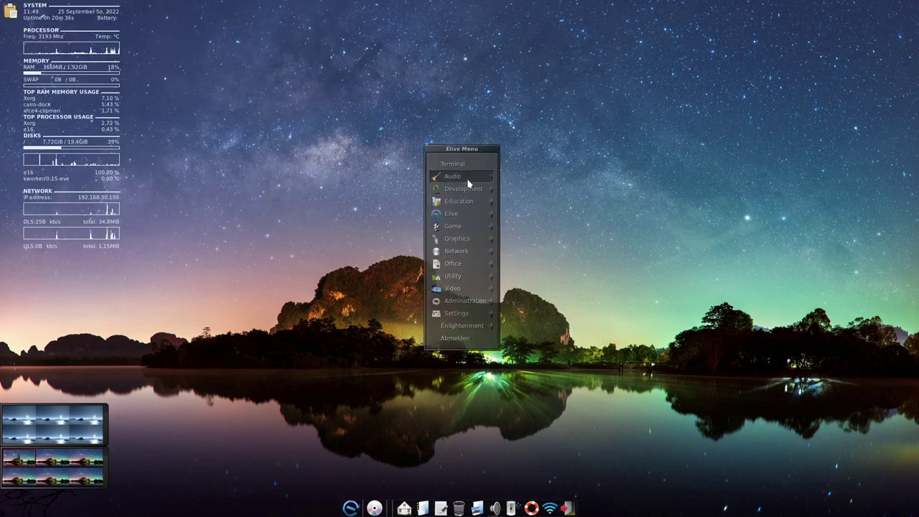
Launch Fury of the Furries in DOSBox, move the Furry with the arrow keys, then close DOSBox.
mouse_move(478, 213)
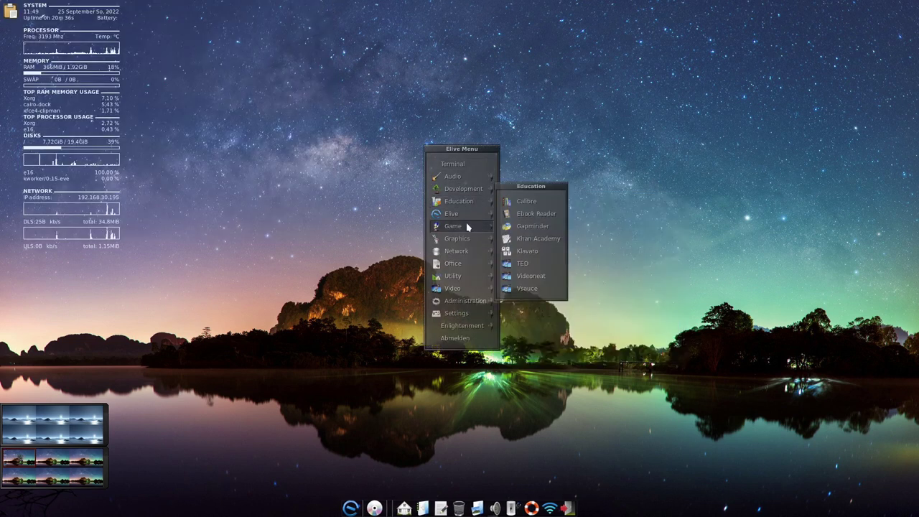
mouse_move(489, 228)
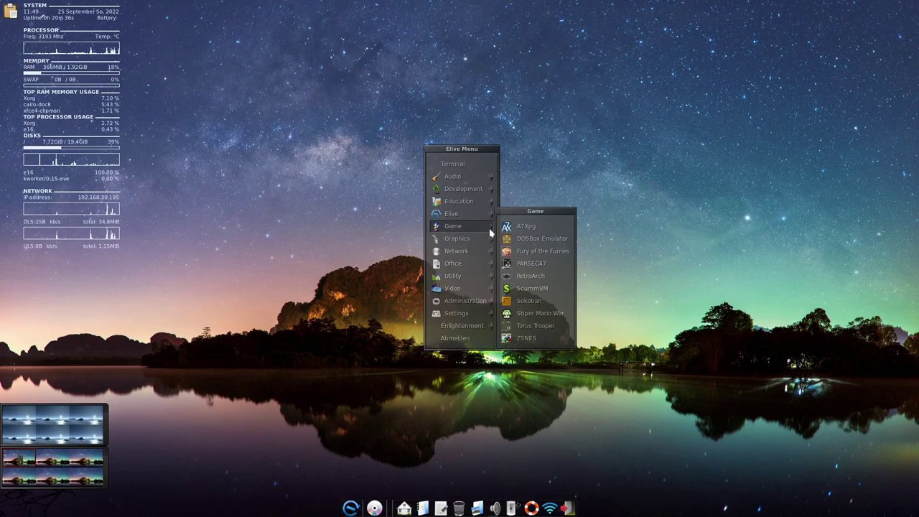
click(532, 252)
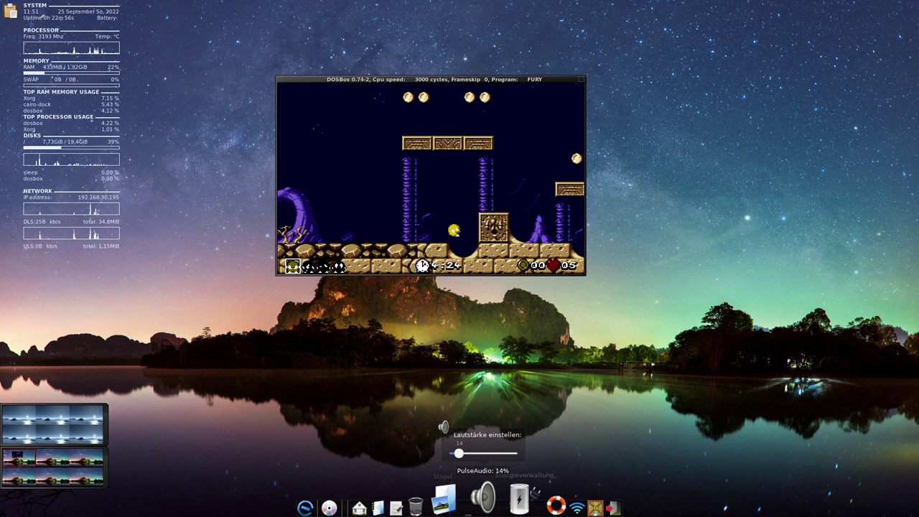
key(Up)
key(Left)
key(Right)
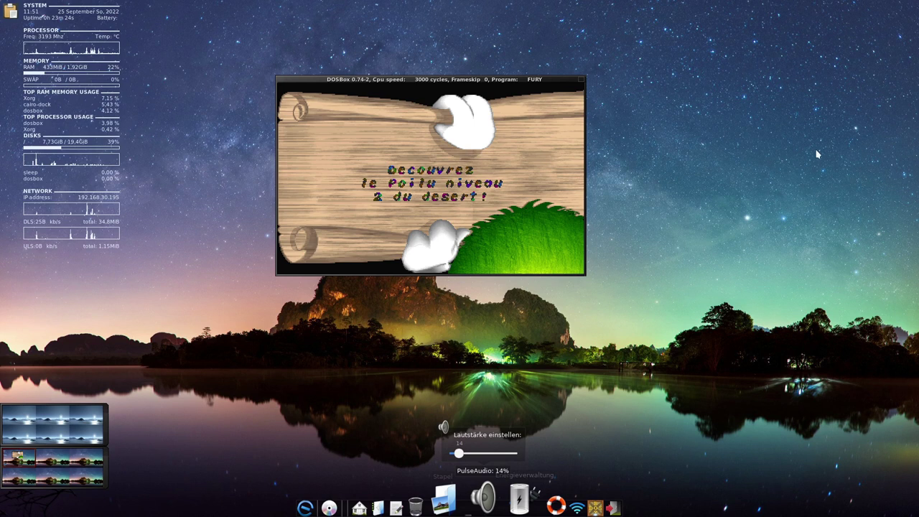
click(582, 82)
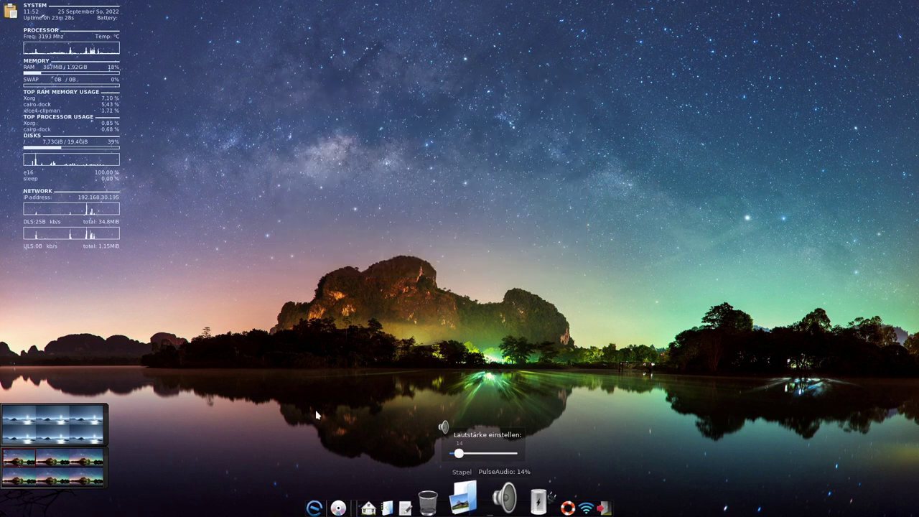
click(427, 240)
Launch the ZSNES emulator from Game, drag it to the screen centre, then close it.
click(470, 277)
mouse_move(462, 339)
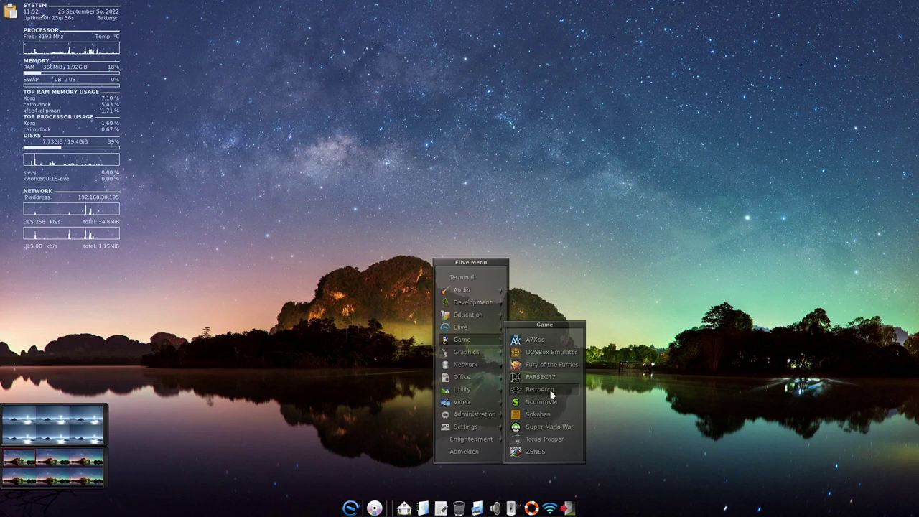
click(556, 432)
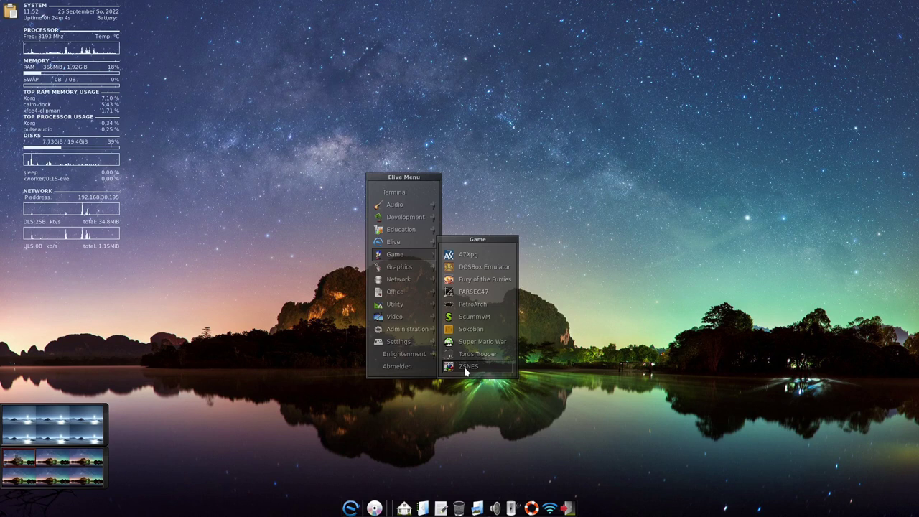
click(465, 368)
drag(150, 6, 456, 132)
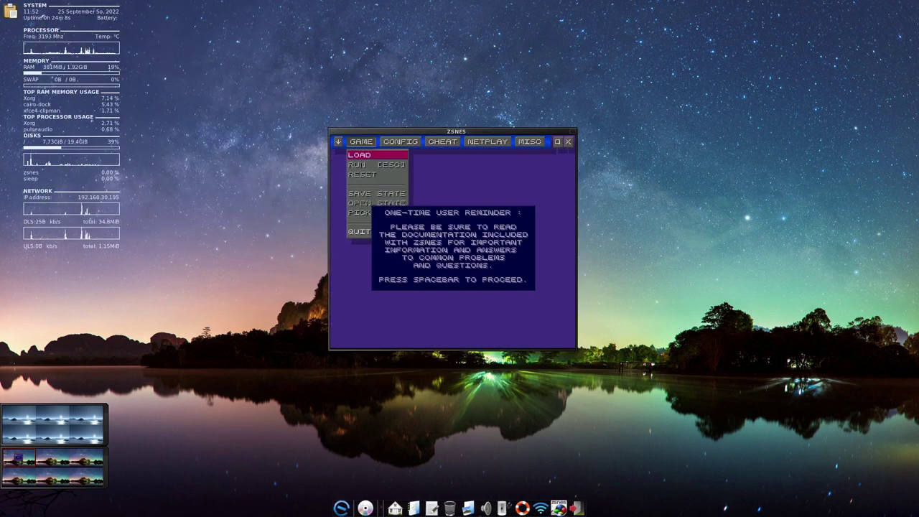
click(573, 133)
Reopen the Elive menu and show the Graphics category's programs, such as Darktable.
click(394, 145)
click(315, 137)
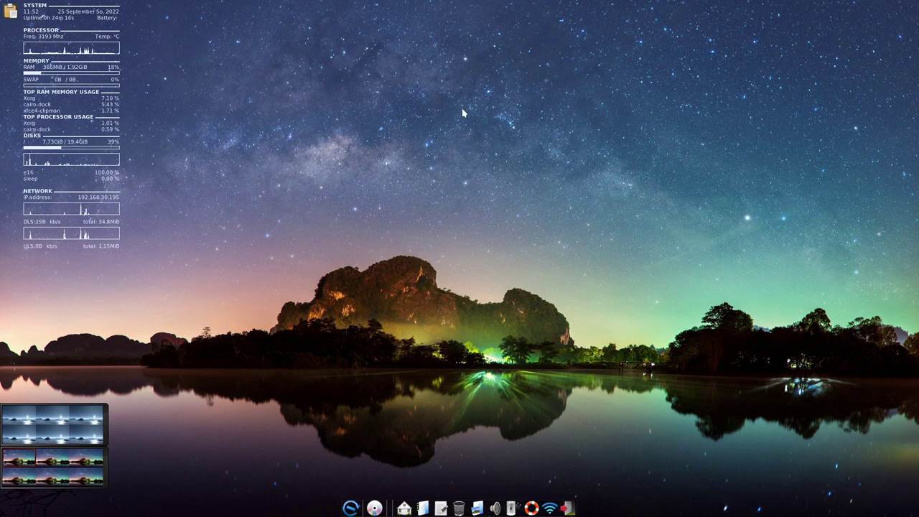
click(462, 110)
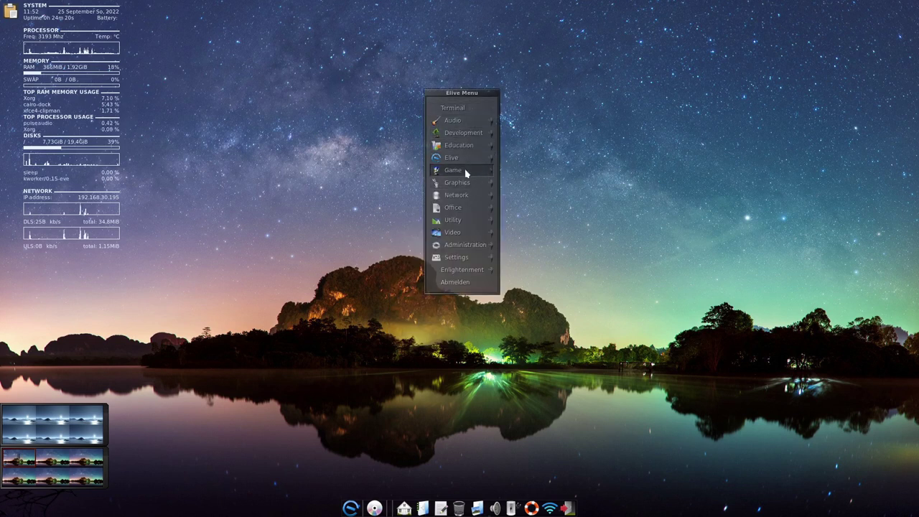
mouse_move(467, 184)
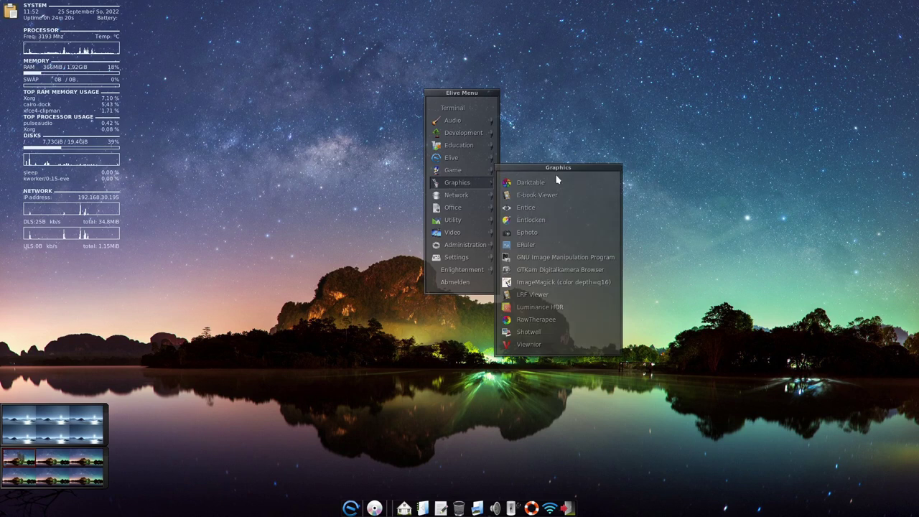
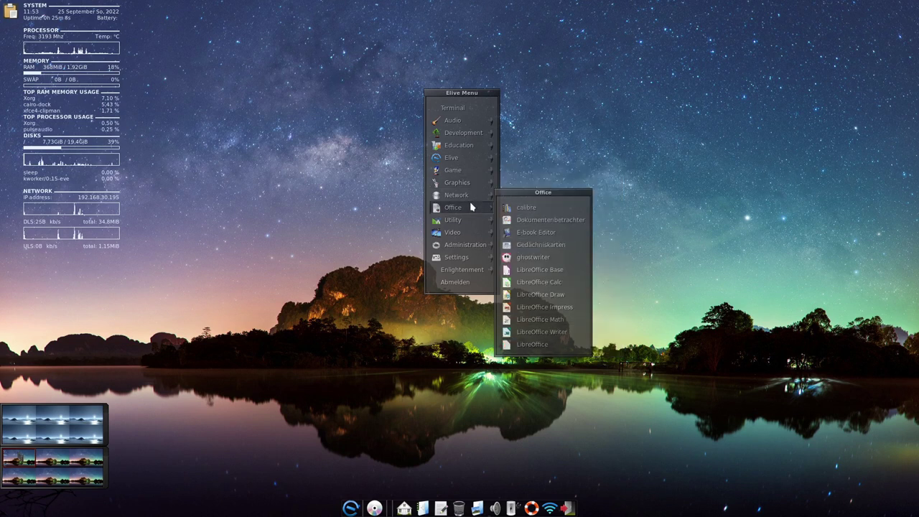
Launch and close Links2, NetSurf and Transmission, declining Transmission's disclaimer with Abbrechen.
mouse_move(466, 202)
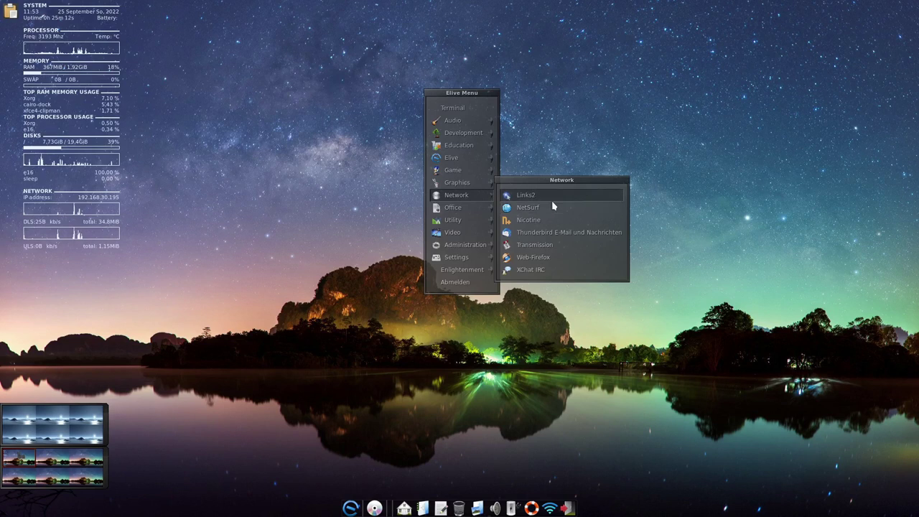
click(526, 194)
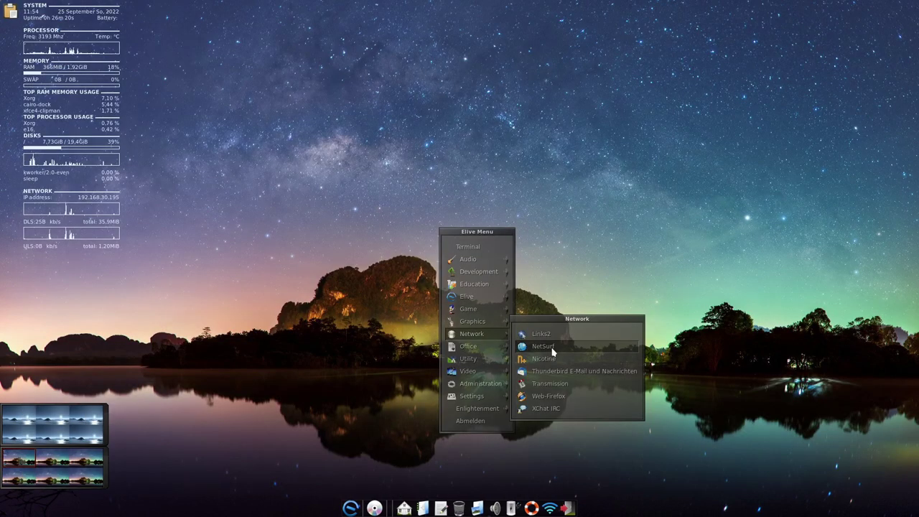
click(550, 351)
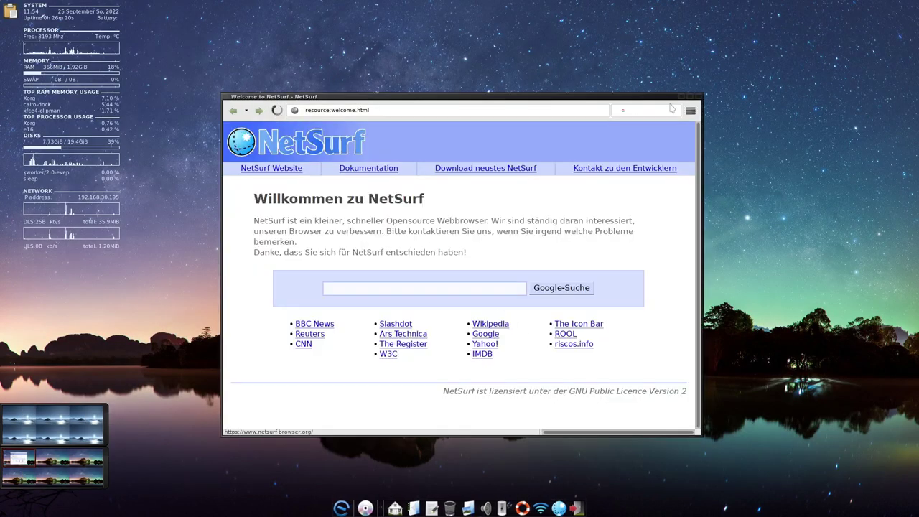
click(691, 110)
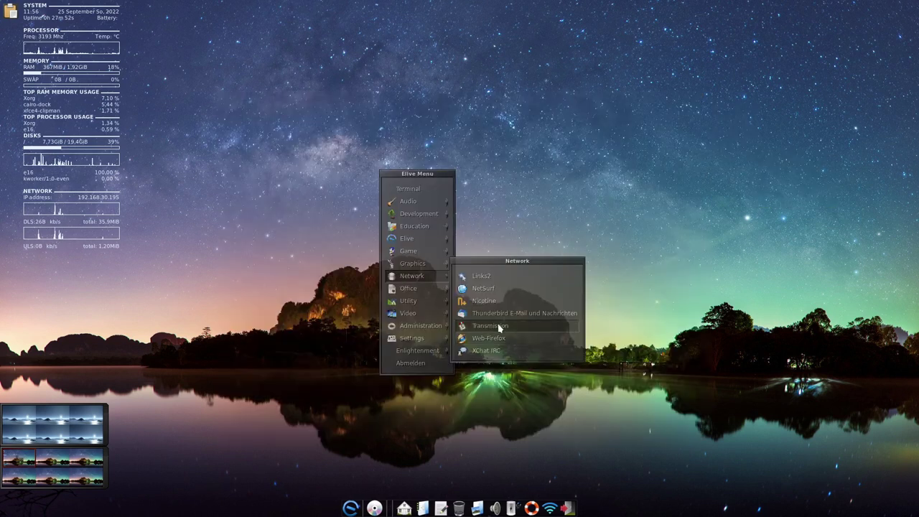
click(477, 326)
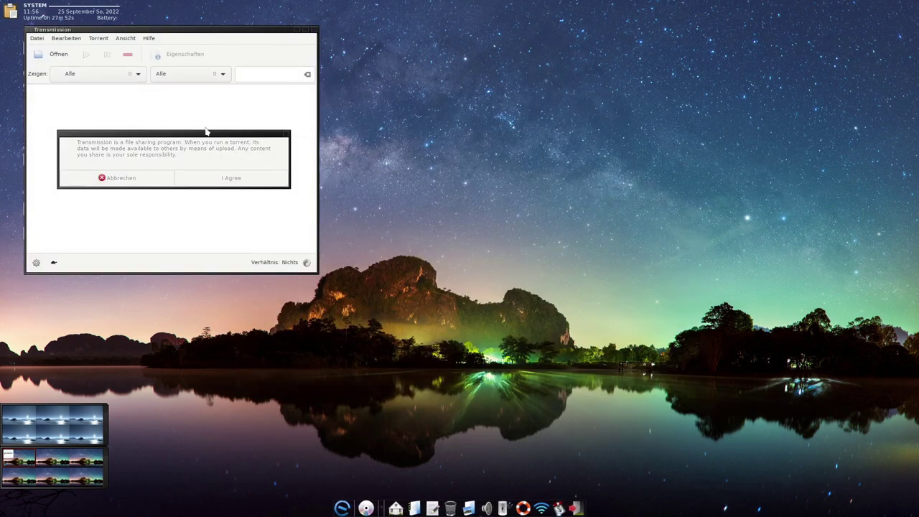
click(127, 180)
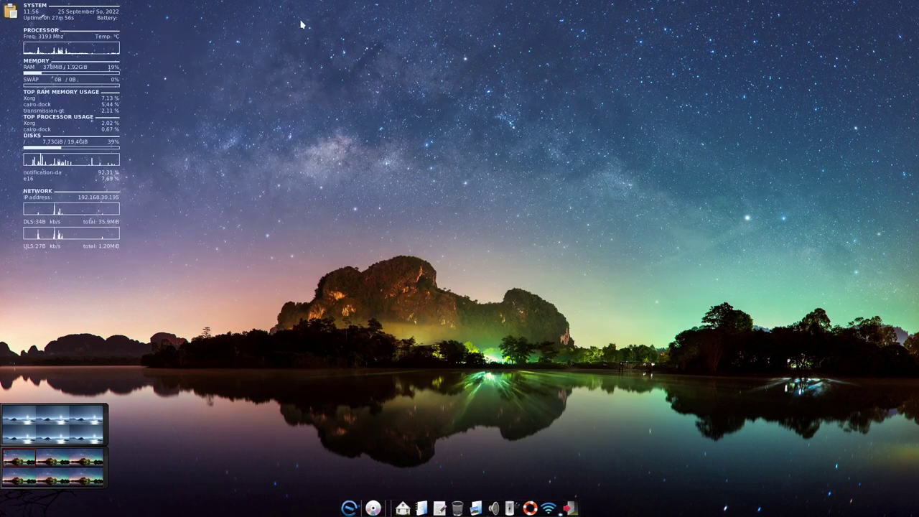
Launch the Thunderbird mail client from the Elive Menu.
click(499, 161)
mouse_move(512, 247)
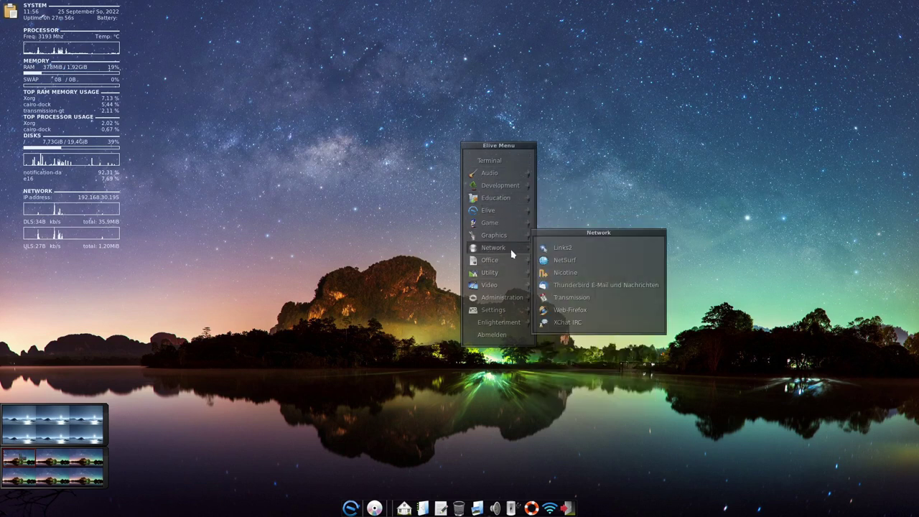
click(576, 288)
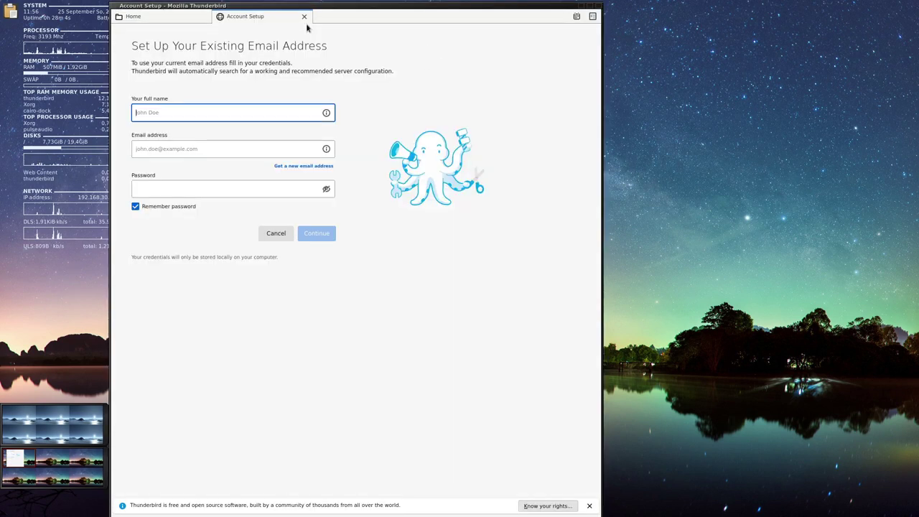
Close Account Setup and view the About Thunderbird 91.13.0 details from the Help menu.
click(304, 16)
click(590, 30)
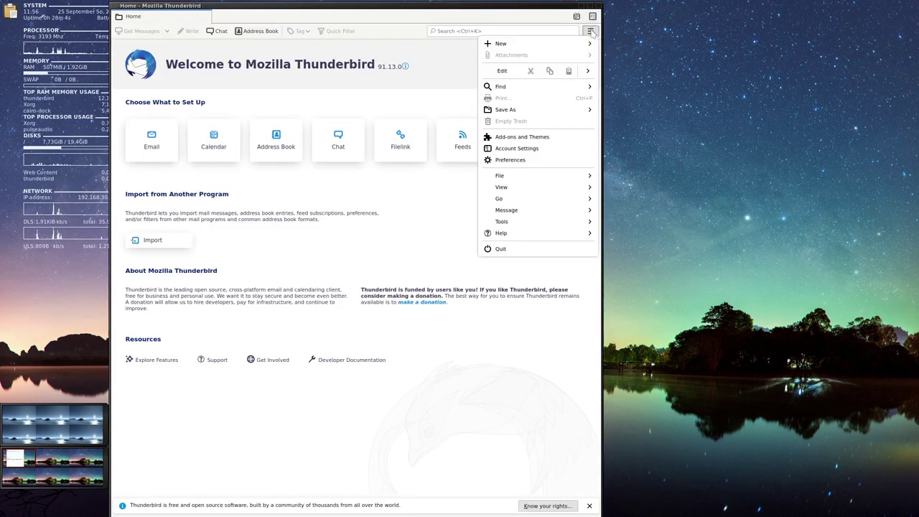
click(535, 233)
click(543, 140)
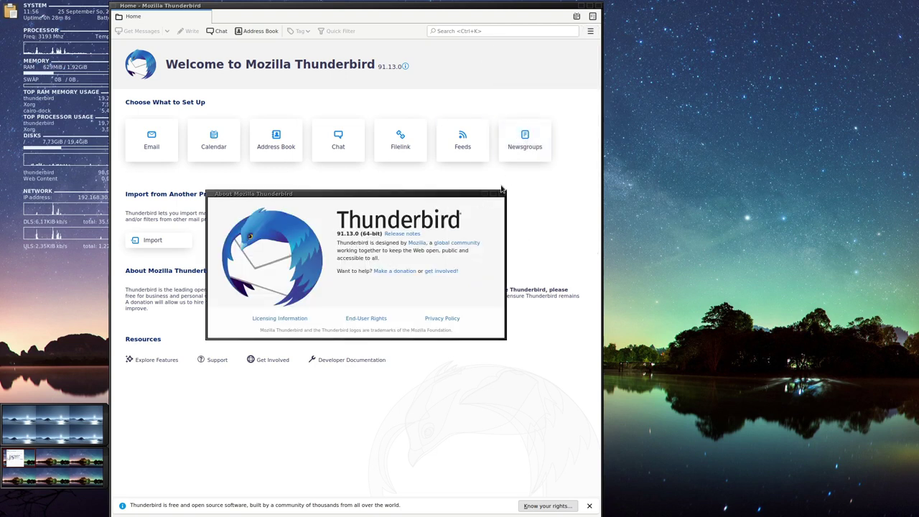
click(501, 195)
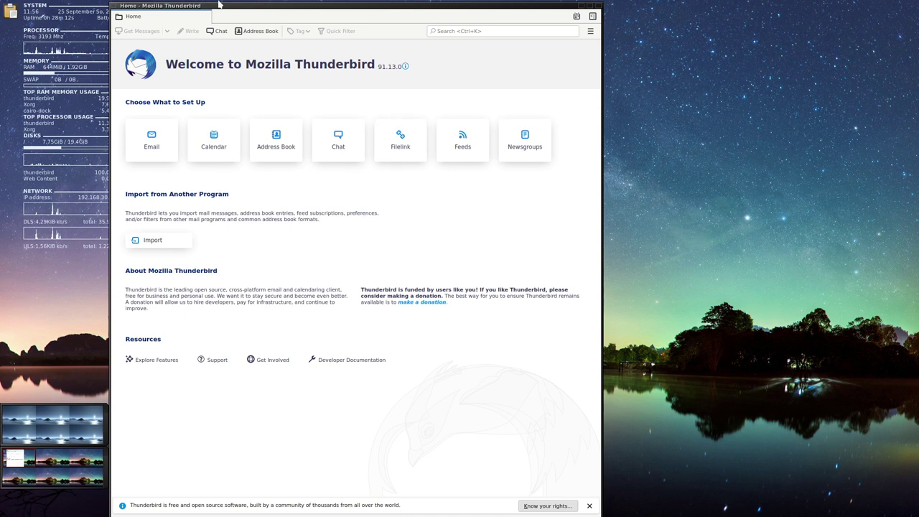
Quit Thunderbird and bring the Elive Menu back up on the desktop.
click(590, 31)
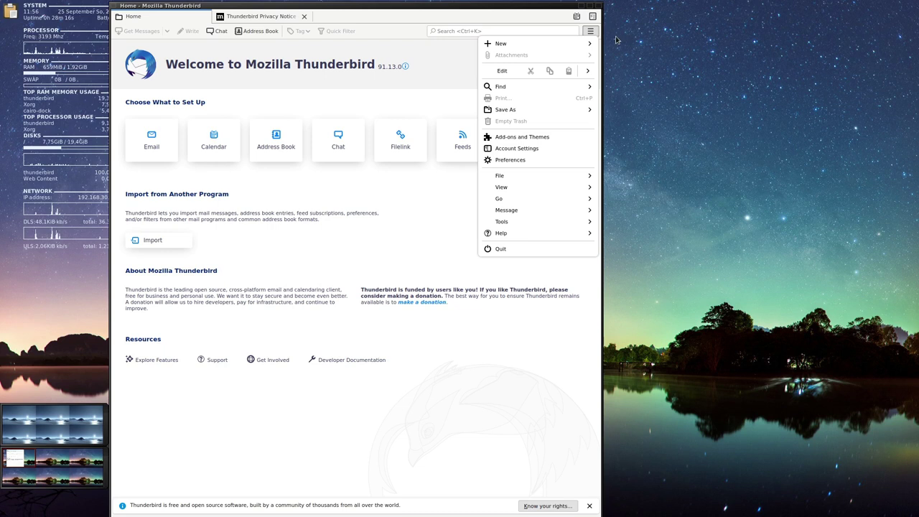
click(598, 7)
click(598, 7)
click(527, 285)
click(433, 164)
click(434, 164)
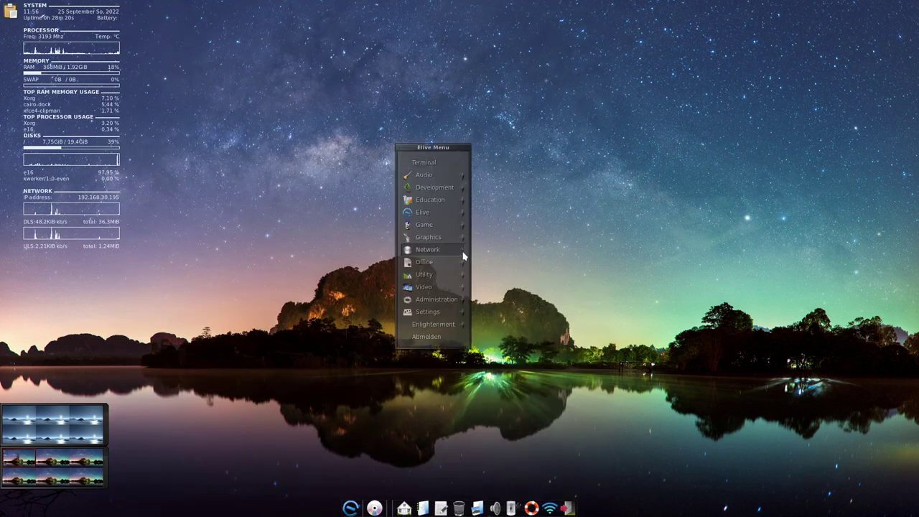
mouse_move(443, 262)
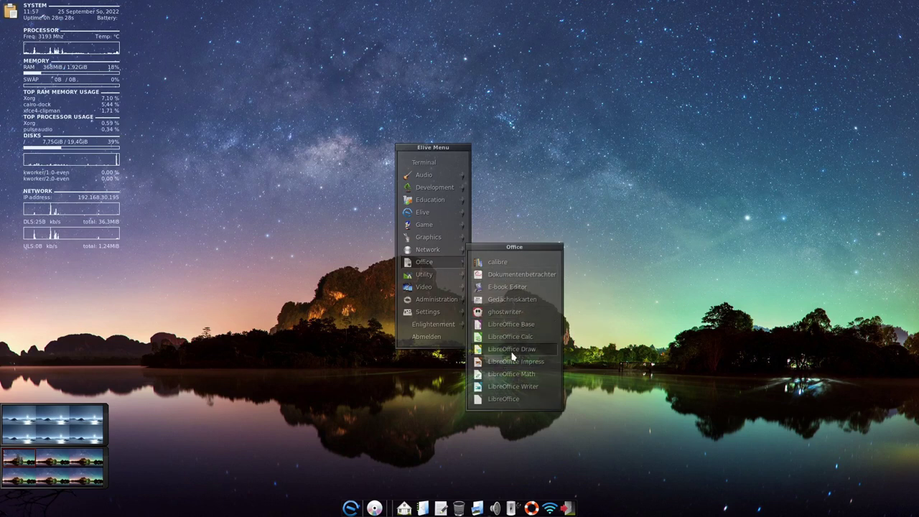
Launch LibreOffice and view its version 7.0.4.2 details via Hilfe > Über LibreOffice.
click(500, 403)
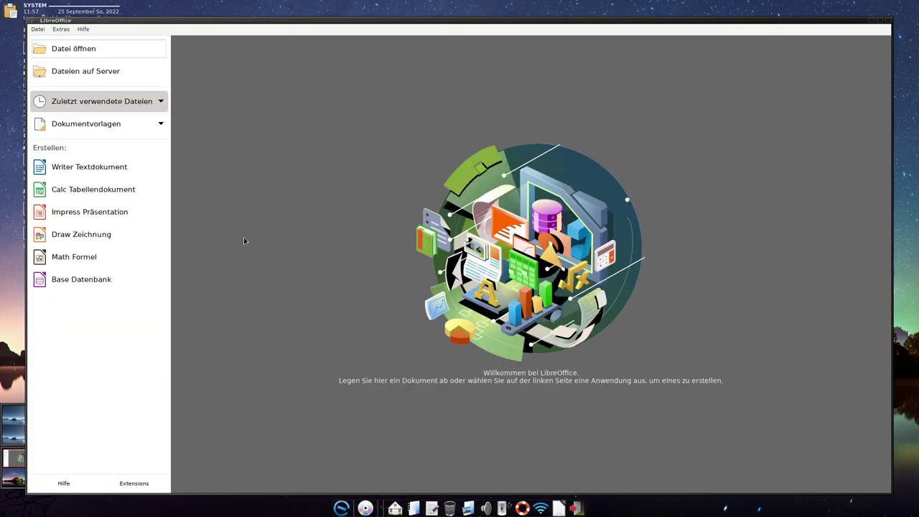
click(66, 484)
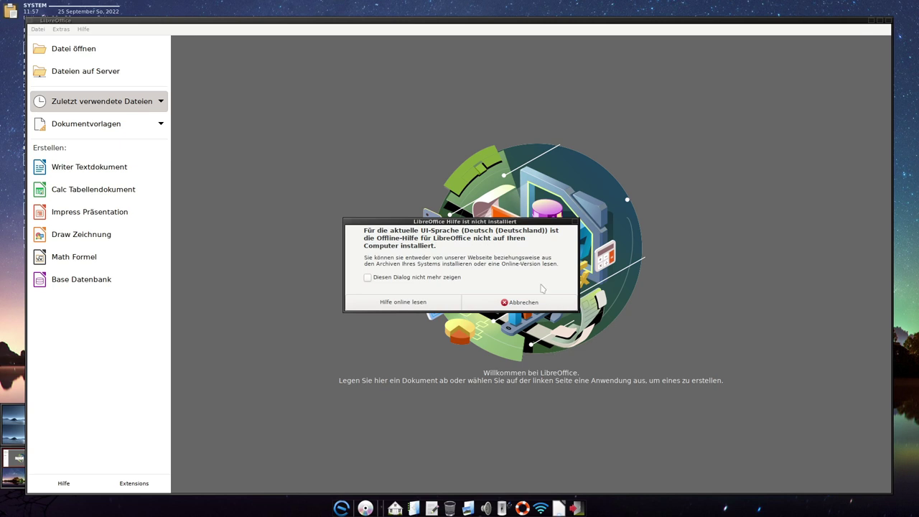
click(417, 307)
click(83, 29)
click(106, 157)
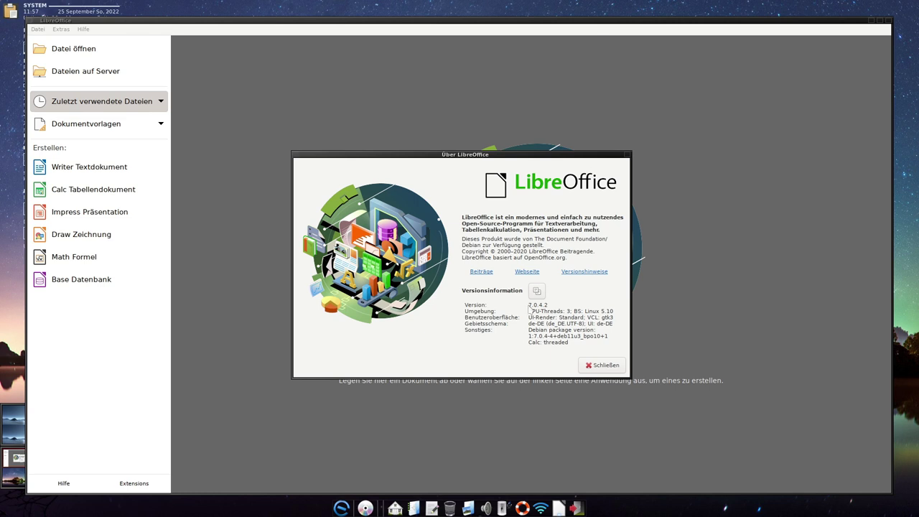
click(603, 365)
Close the LibreOffice Start Center and launch the ghostwriter editor from the Elive Menu.
click(888, 21)
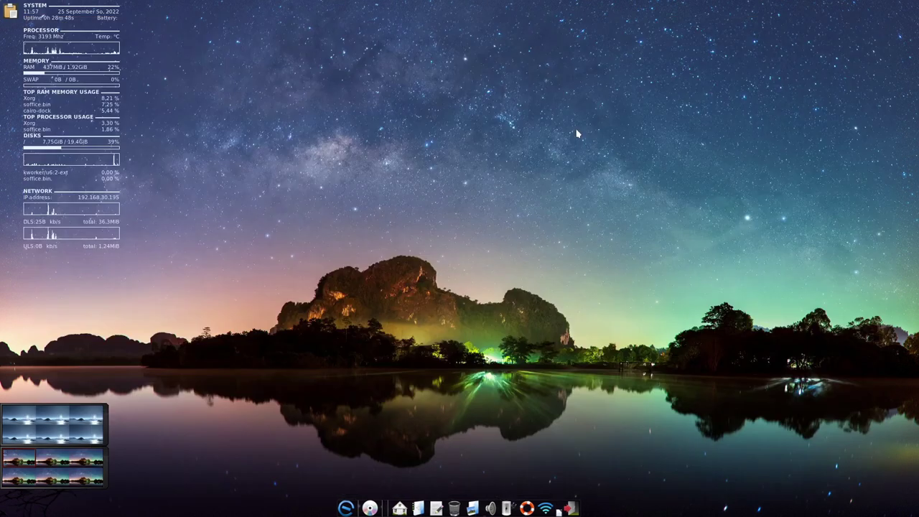
click(357, 147)
mouse_move(367, 248)
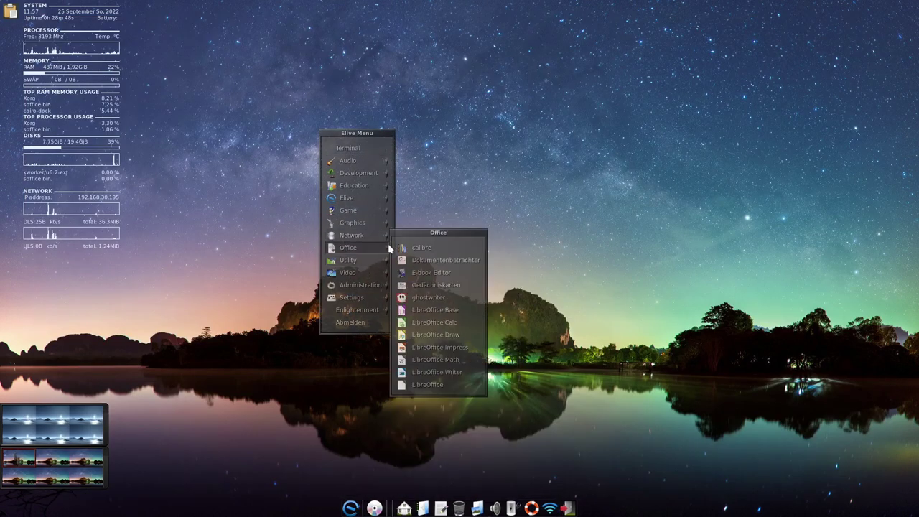
click(427, 297)
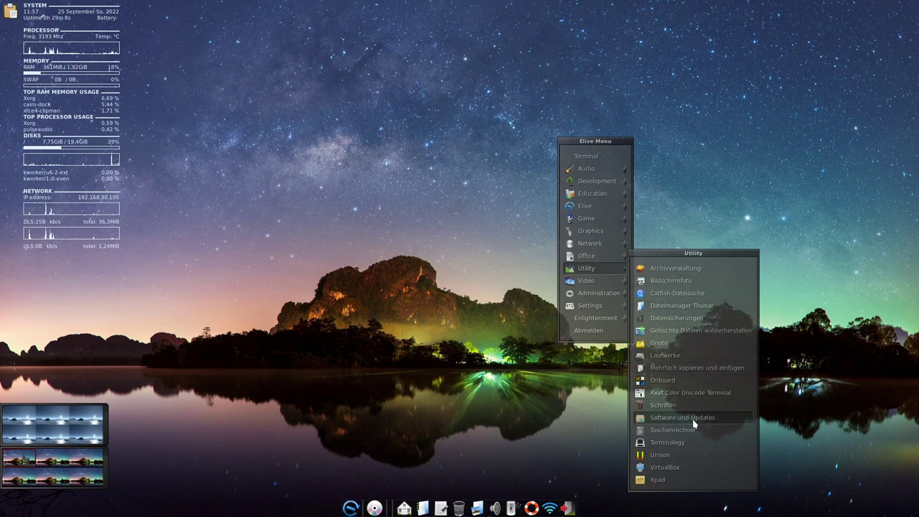
Quit VirtualBox Manager via Datei > Beenden and show the Elive Menu's Video submenu.
click(658, 468)
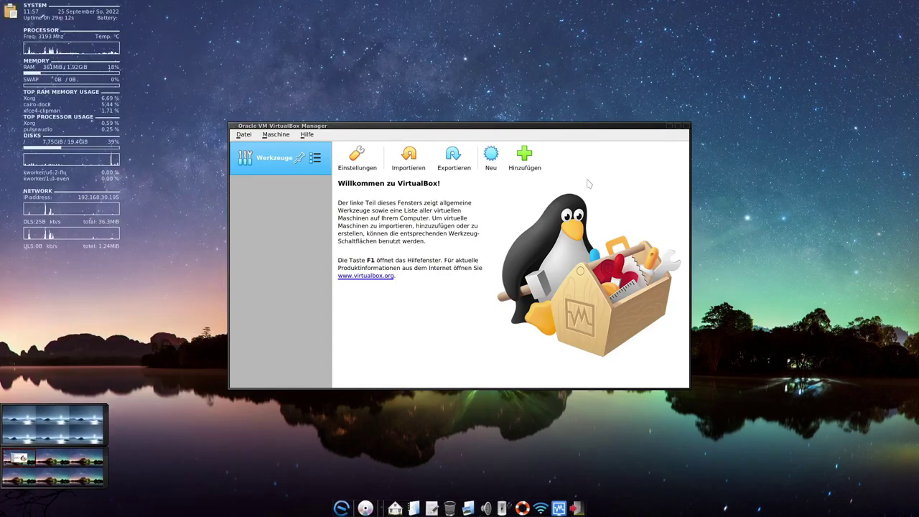
click(243, 134)
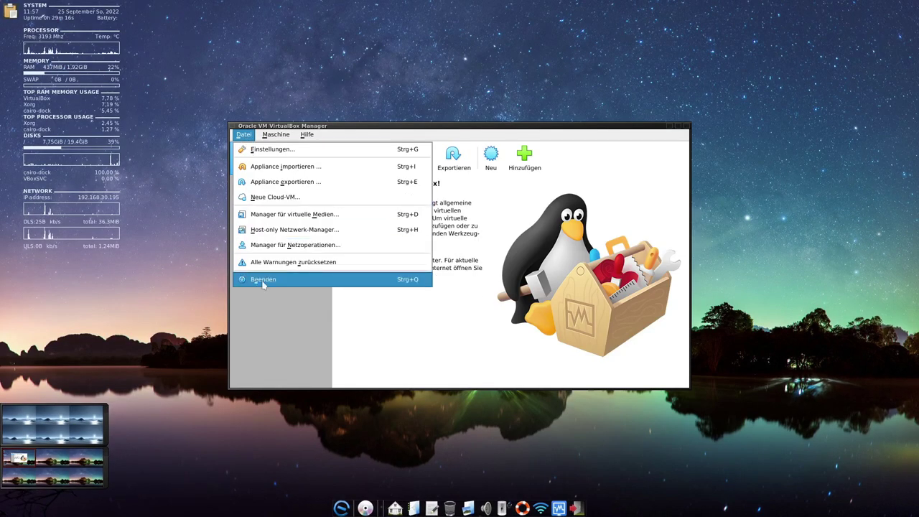
click(264, 285)
click(429, 124)
mouse_move(463, 236)
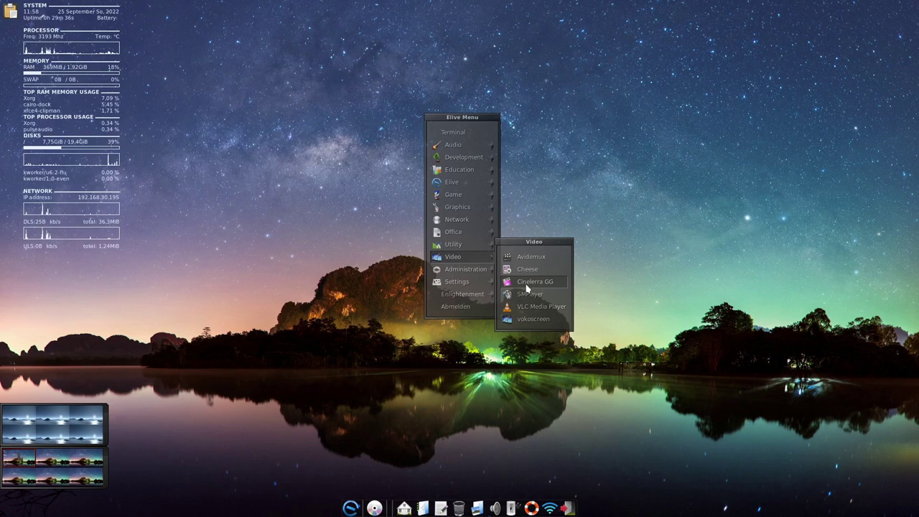
Launch Cinelerra GG, dismiss its tip of the day, close it, and reopen the Elive Menu.
click(528, 283)
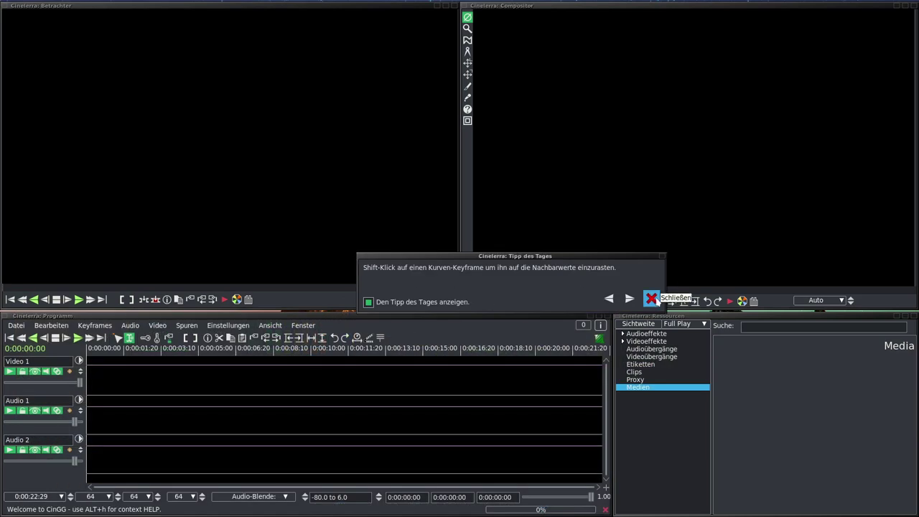
click(651, 299)
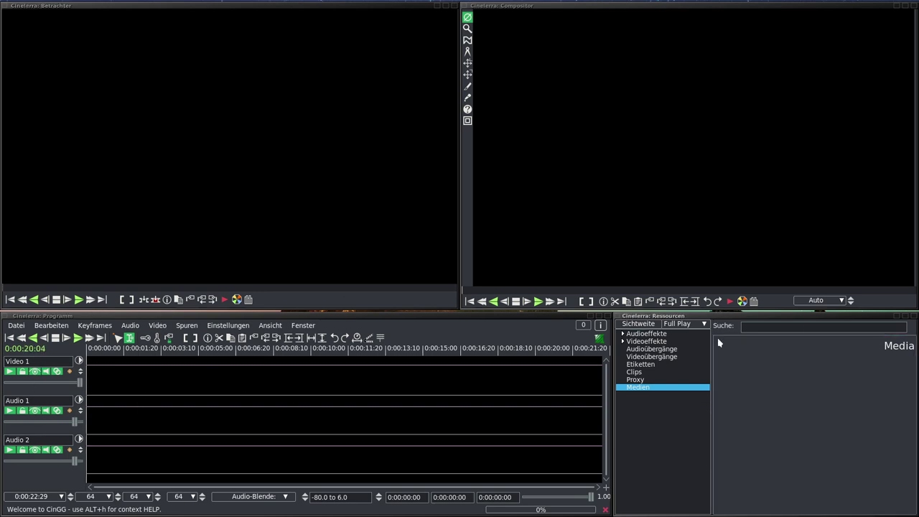
click(607, 317)
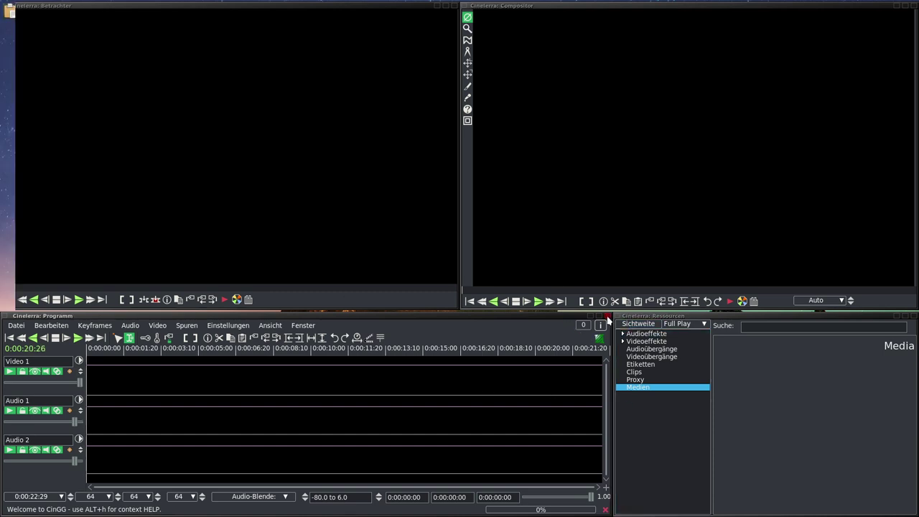
click(472, 291)
click(481, 136)
click(481, 135)
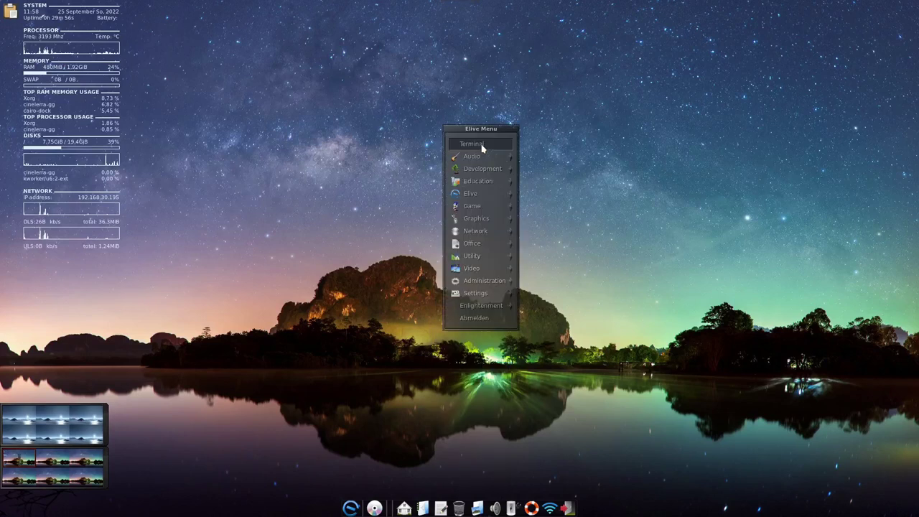
Open and close vokoscreen 2.5.0, then show the Elive Menu's Administration submenu.
mouse_move(497, 268)
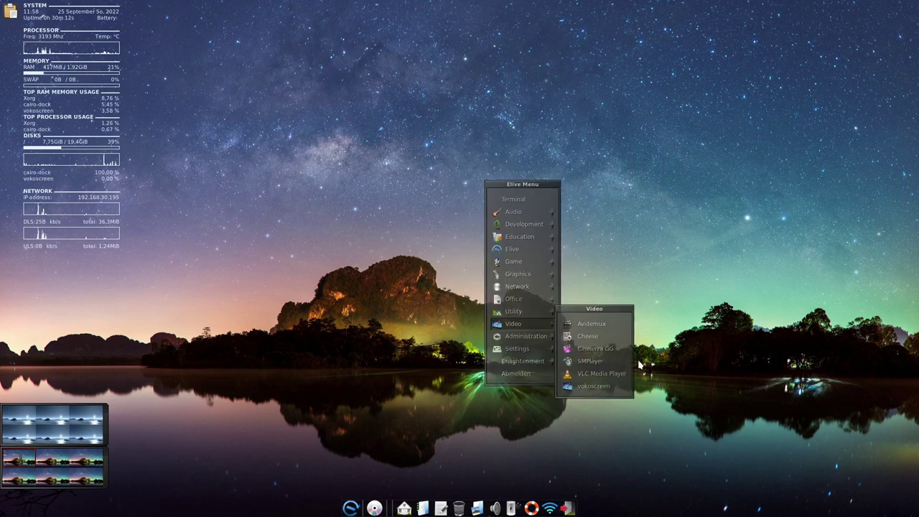
click(589, 386)
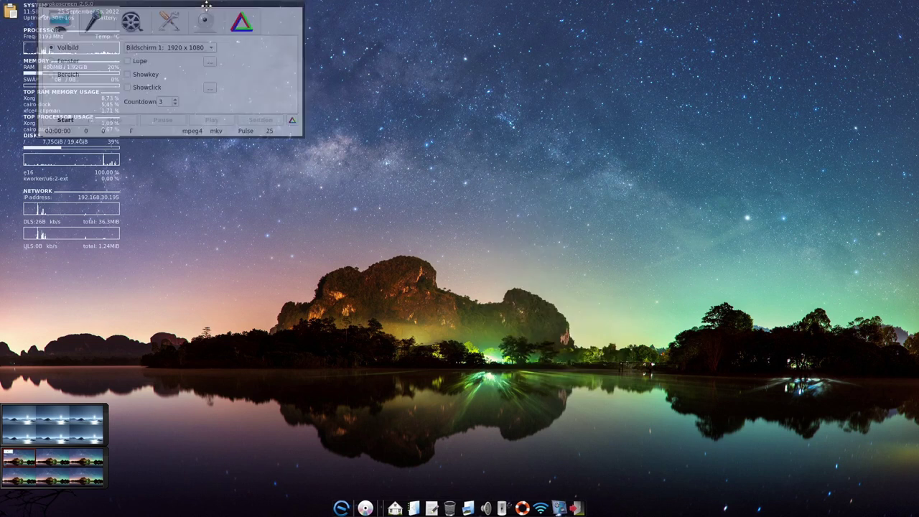
click(475, 104)
click(532, 81)
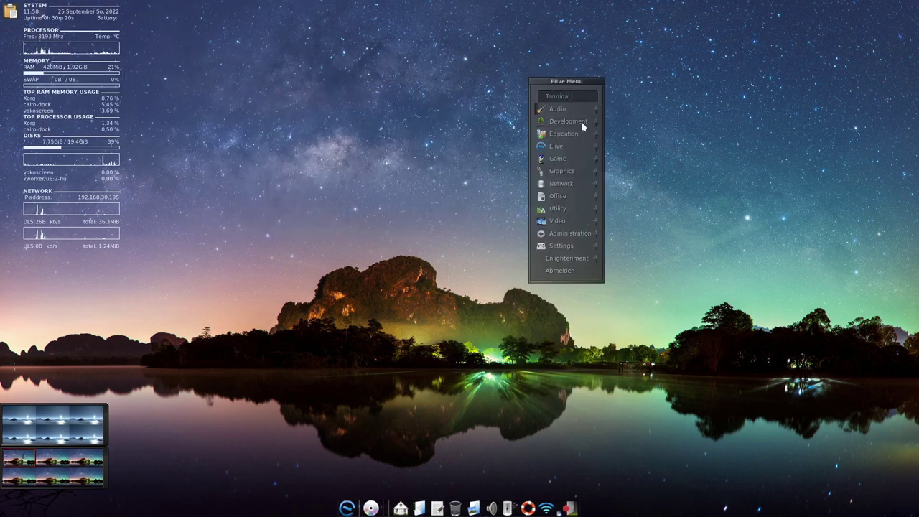
mouse_move(567, 236)
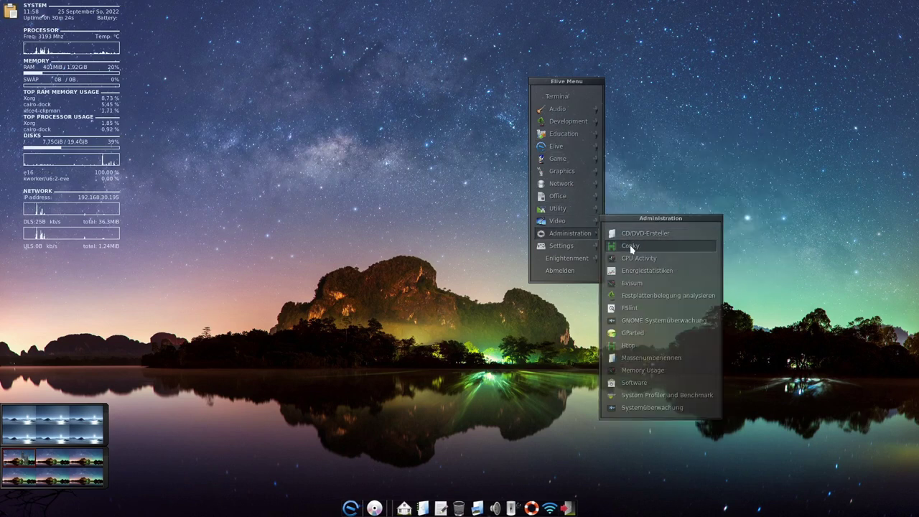
Start a second Conky monitor, then launch Htop, centre and maximize it, and close it.
click(632, 249)
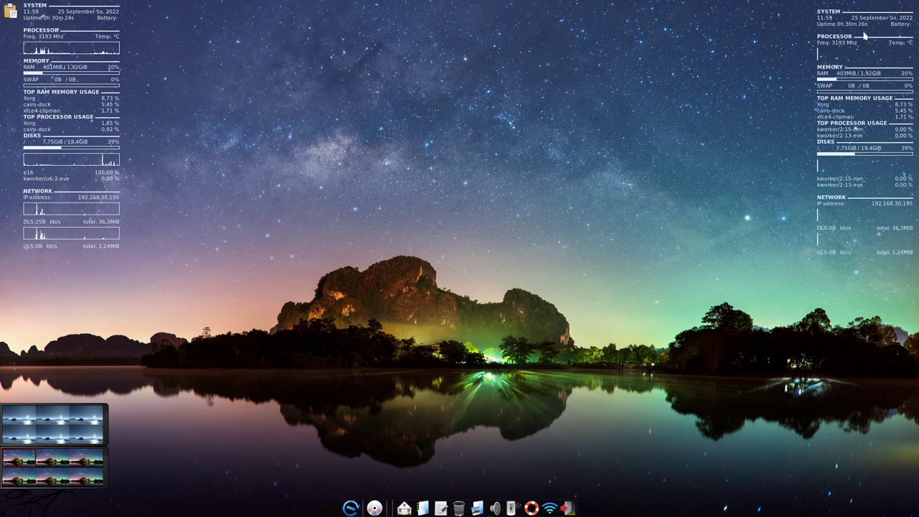
click(530, 64)
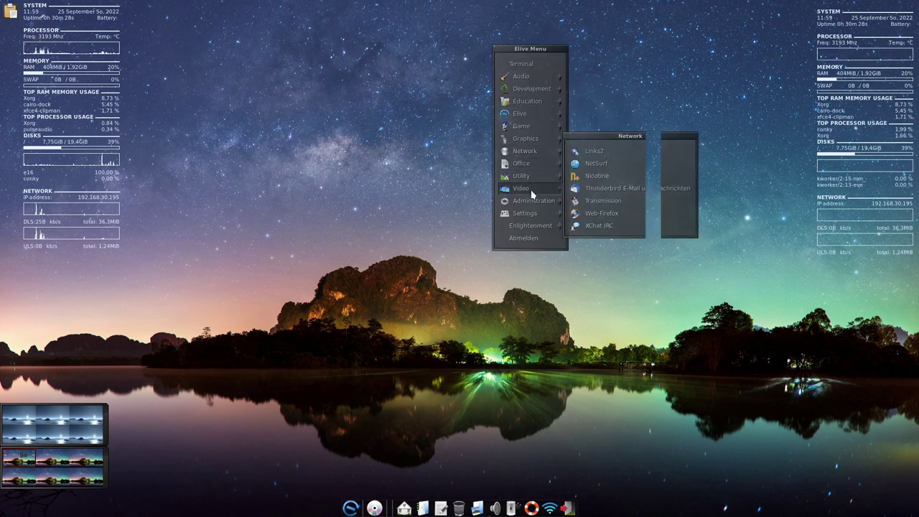
mouse_move(533, 201)
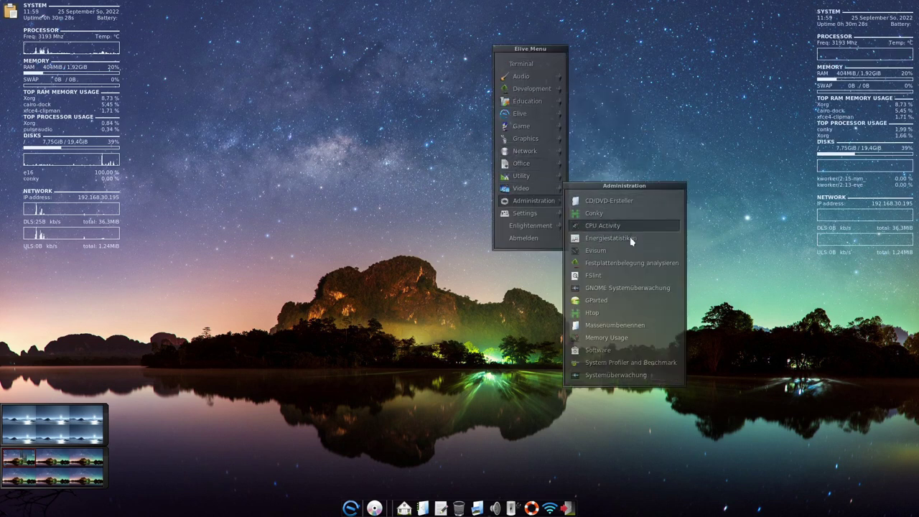
click(610, 312)
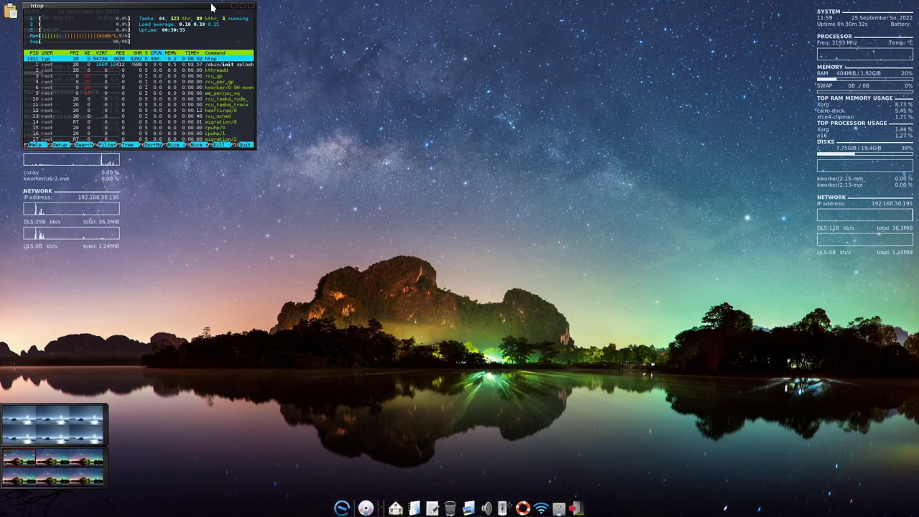
drag(185, 6, 473, 167)
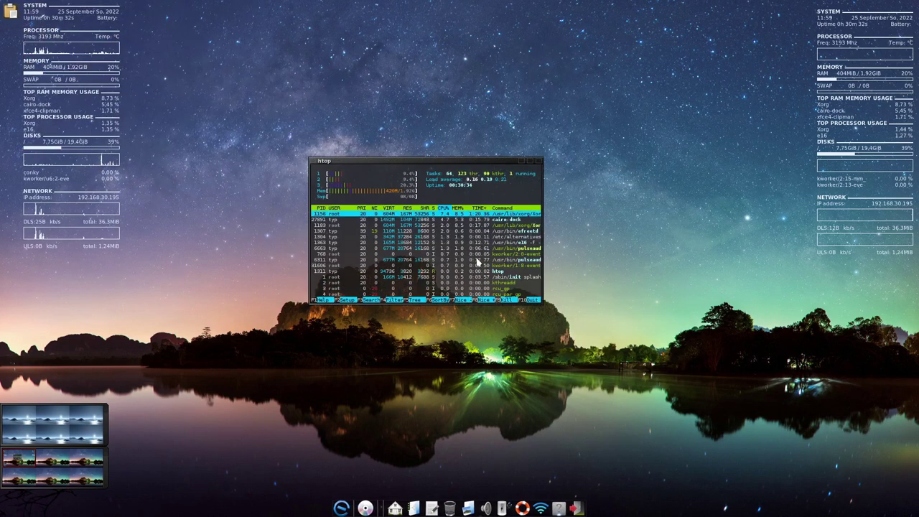
click(532, 162)
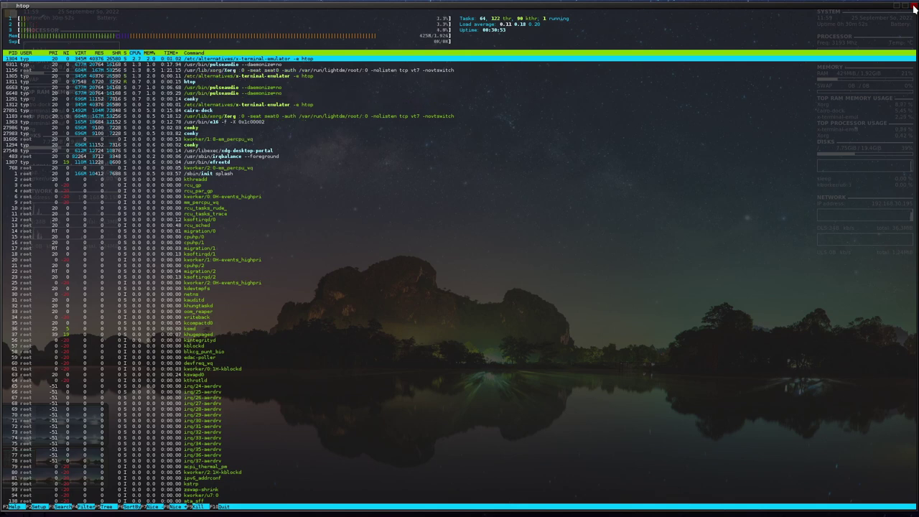
click(914, 7)
Launch Software (gnome-software) from Administration, then return to the Administration submenu.
click(580, 133)
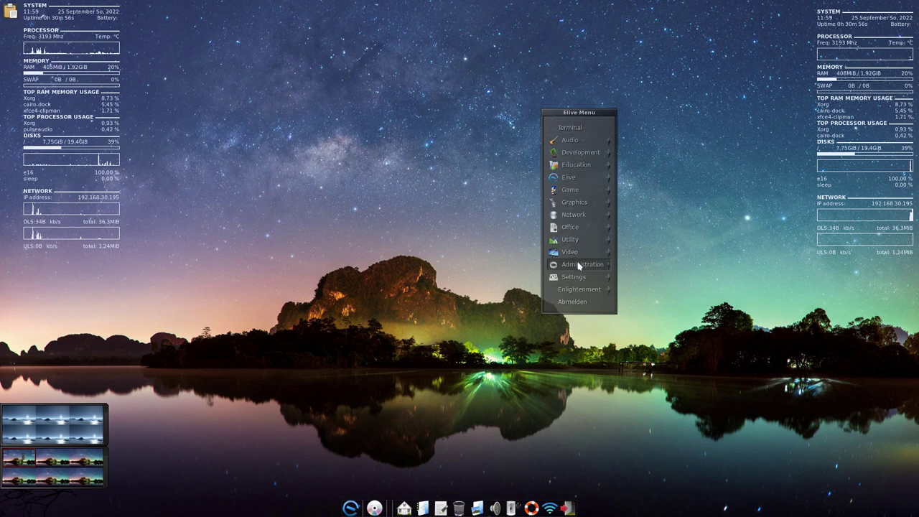
mouse_move(579, 268)
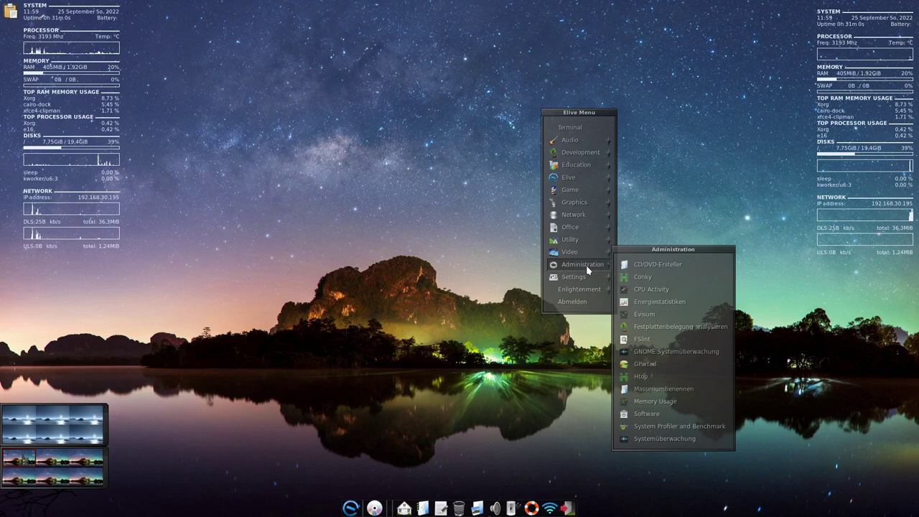
click(643, 416)
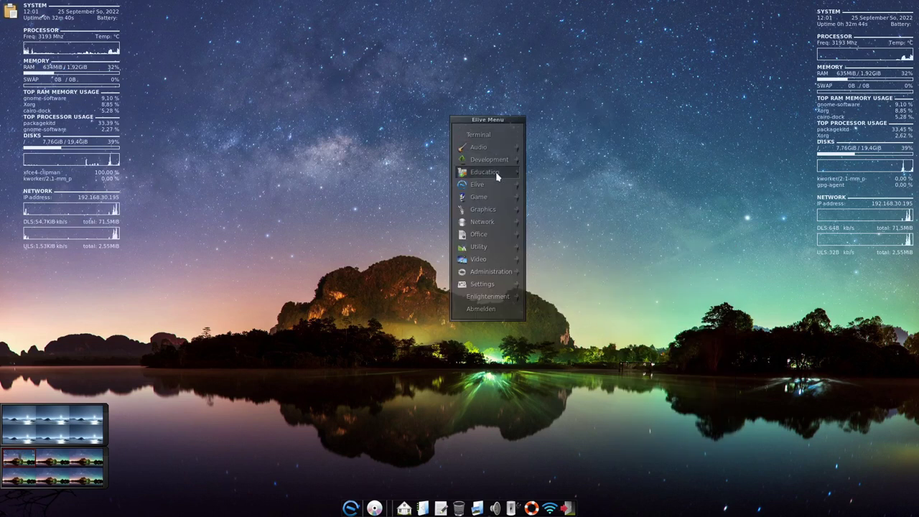
mouse_move(491, 272)
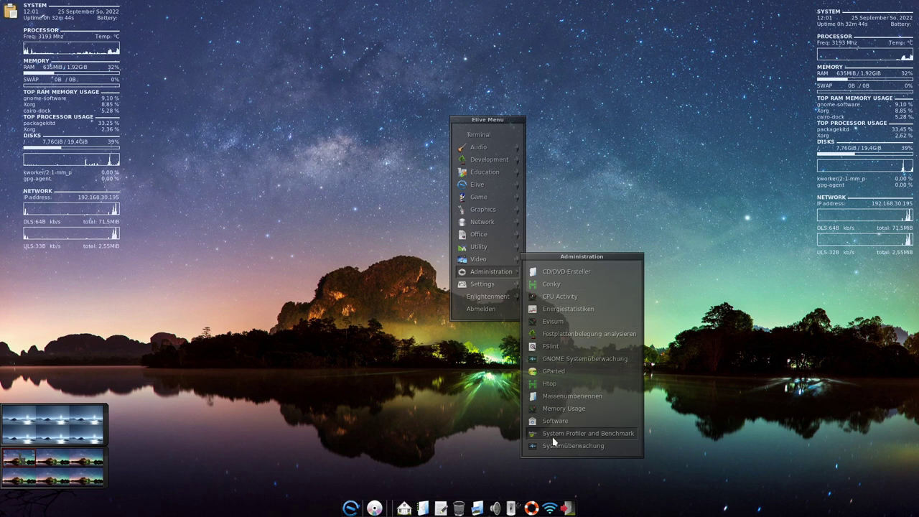